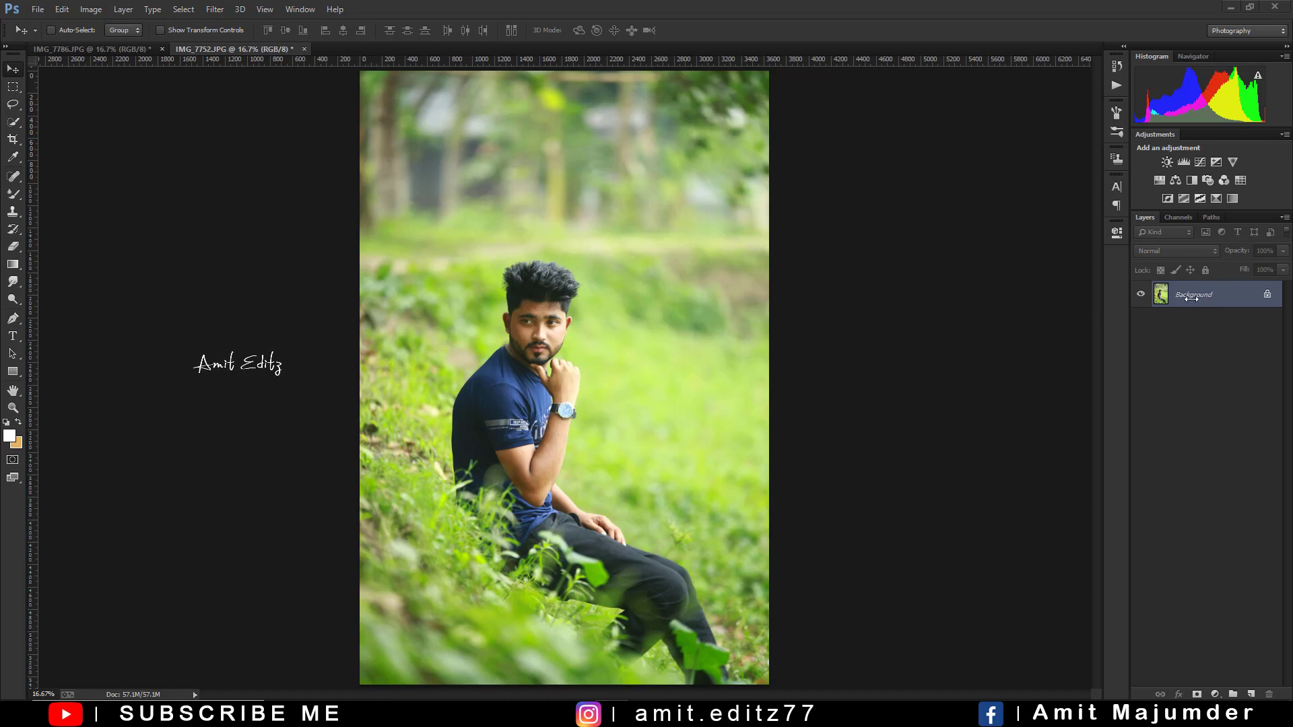
Duplicate the Background layer into a Background copy layer
drag(1191, 294, 1251, 694)
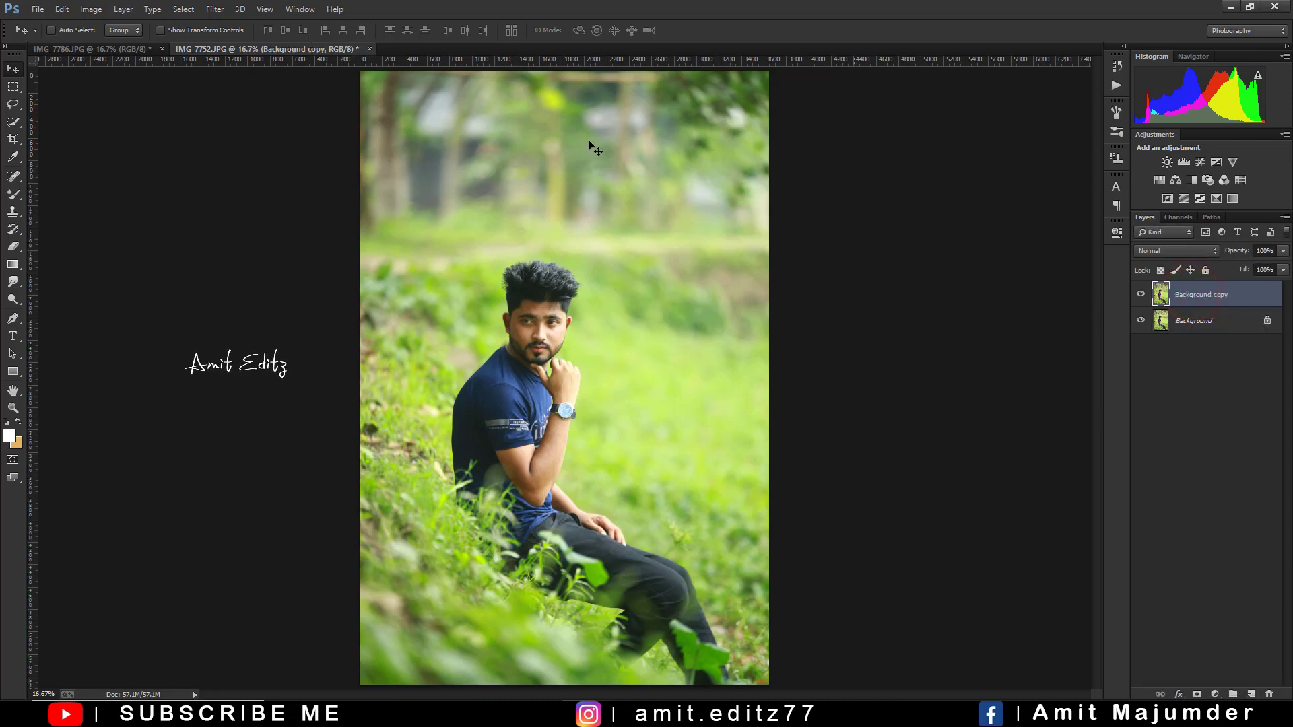
Apply Imagenomic Noiseware Professional with default settings to Background copy, then start Auto Contrast
click(214, 9)
click(434, 346)
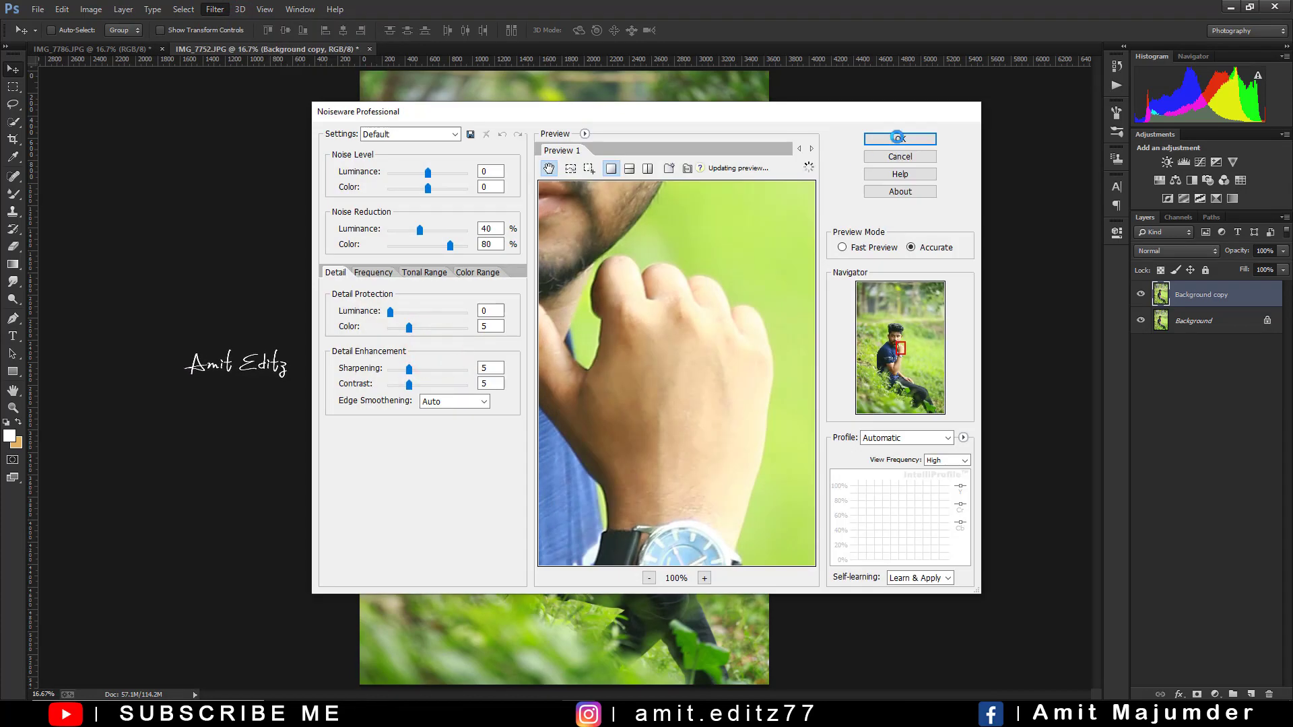
click(899, 138)
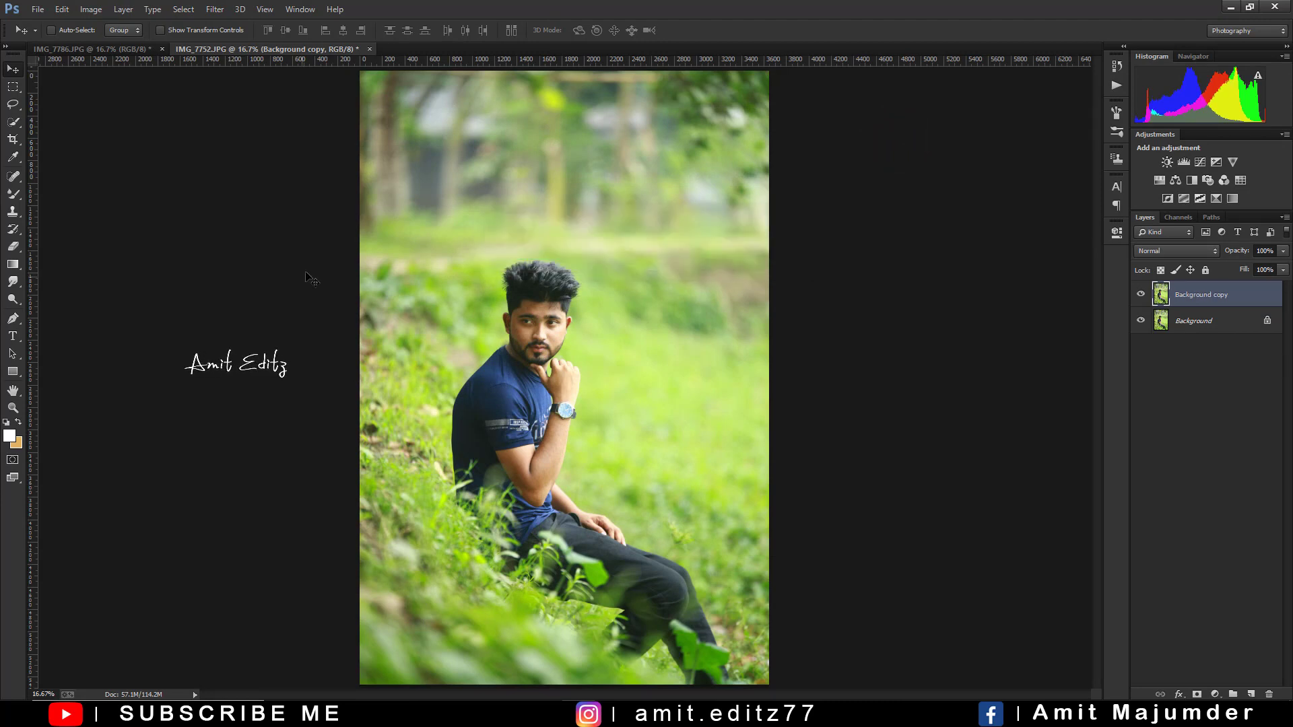
click(91, 9)
Apply Auto Contrast to the copy layer and open it in the Camera Raw Filter
click(111, 75)
click(215, 8)
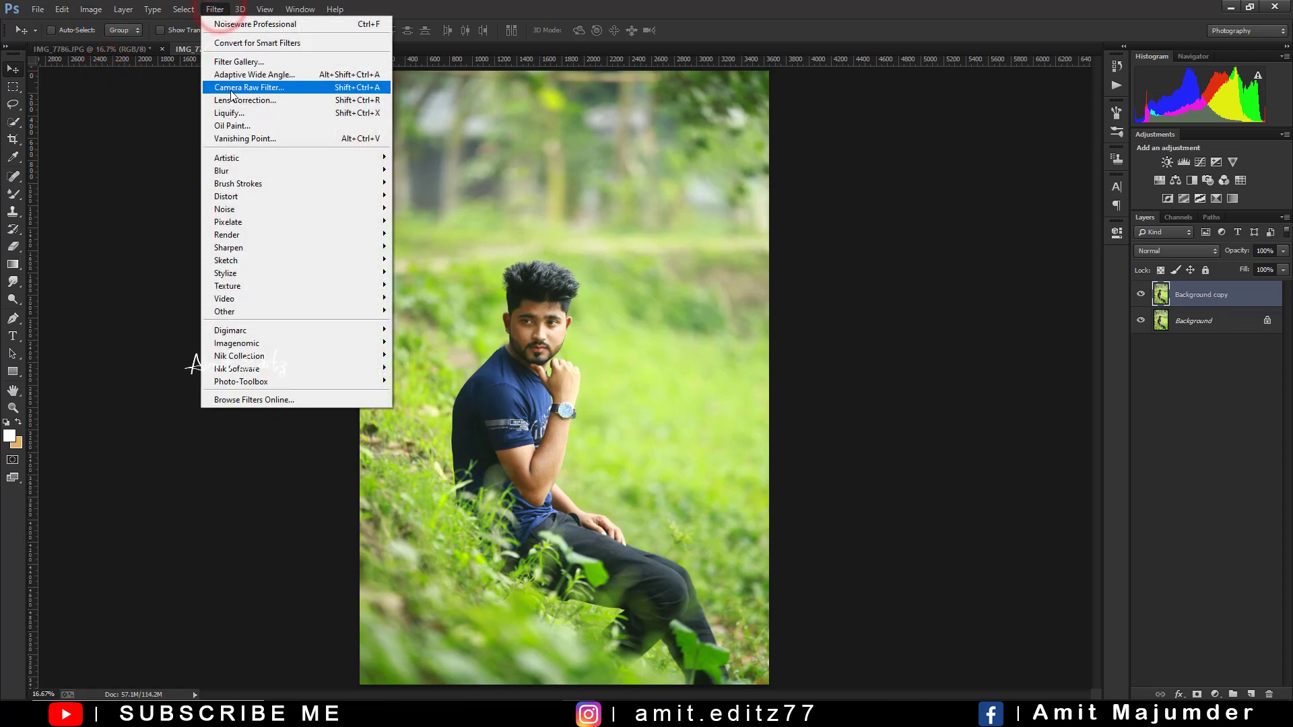
click(272, 87)
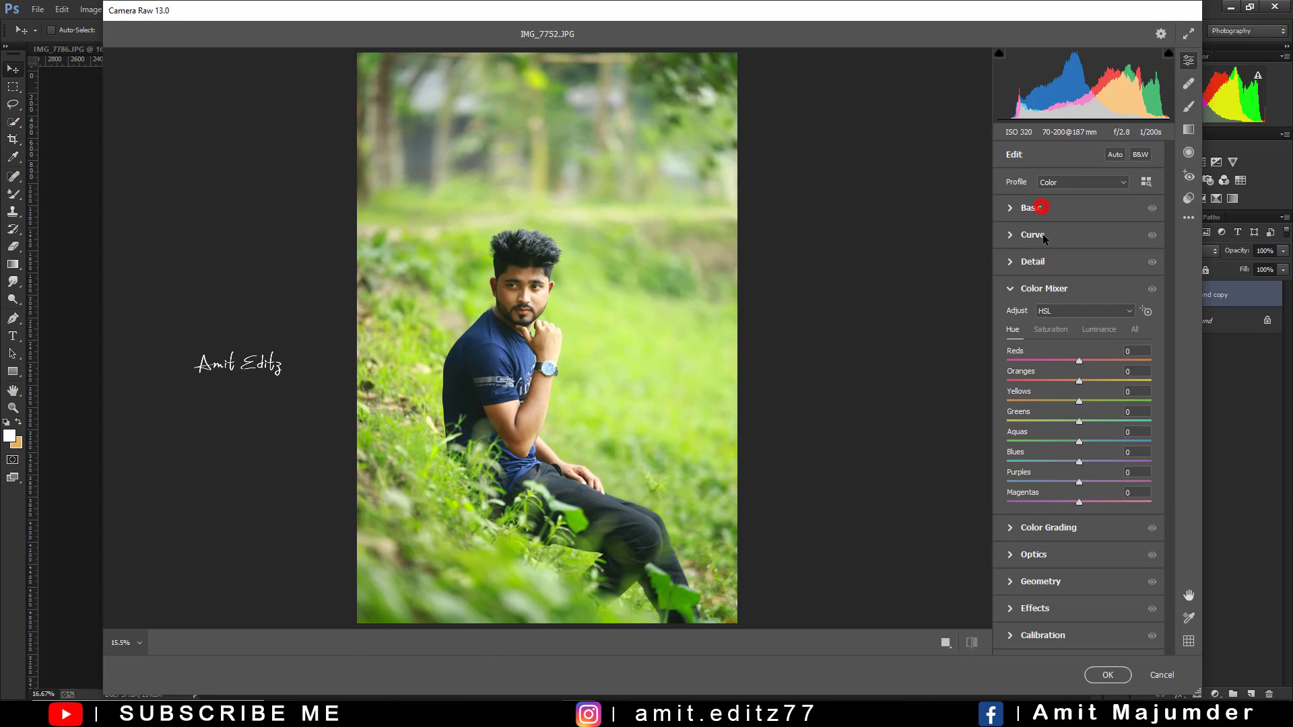
Set Basic to Temperature -6, Contrast +12, Highlights -15, Shadows +28, Blacks -10, Clarity +6, Vibrance +32
click(1030, 207)
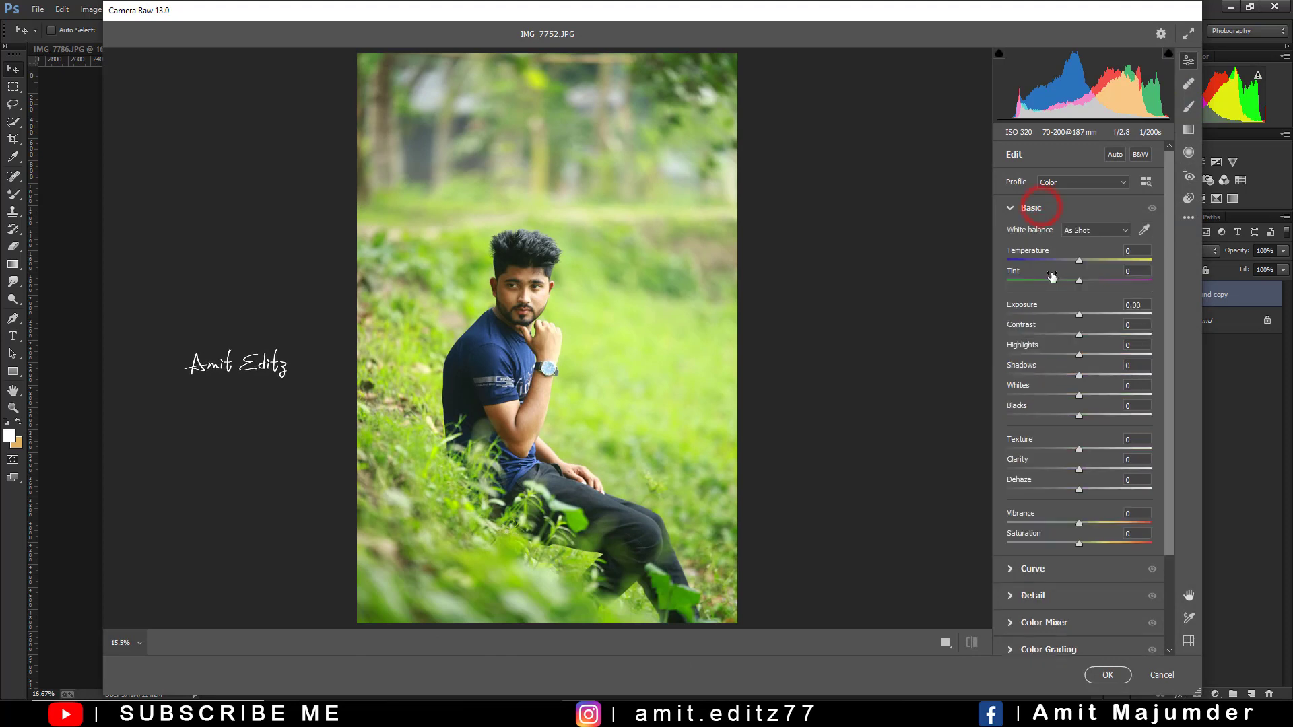
drag(1079, 260, 1076, 265)
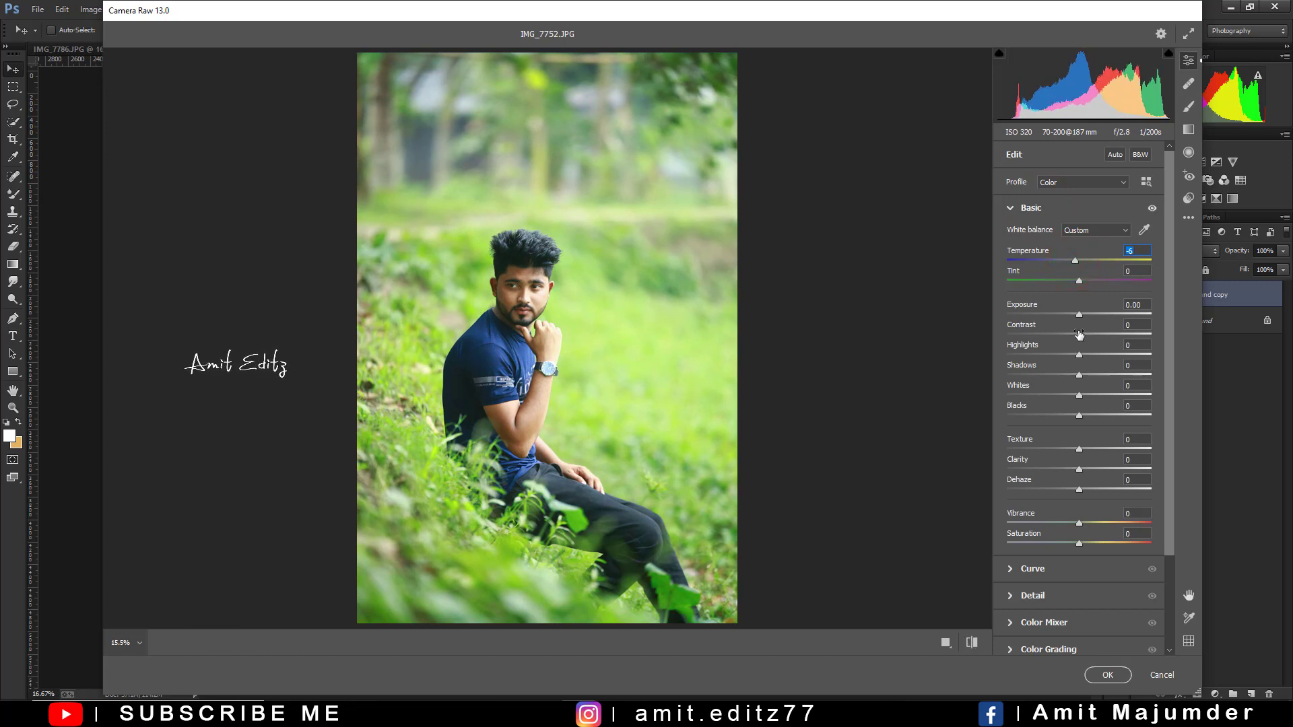
mouse_move(1078, 335)
mouse_down()
mouse_move(1035, 325)
mouse_move(1094, 334)
mouse_move(1059, 334)
mouse_move(1101, 375)
mouse_move(1053, 354)
mouse_move(1068, 354)
mouse_up()
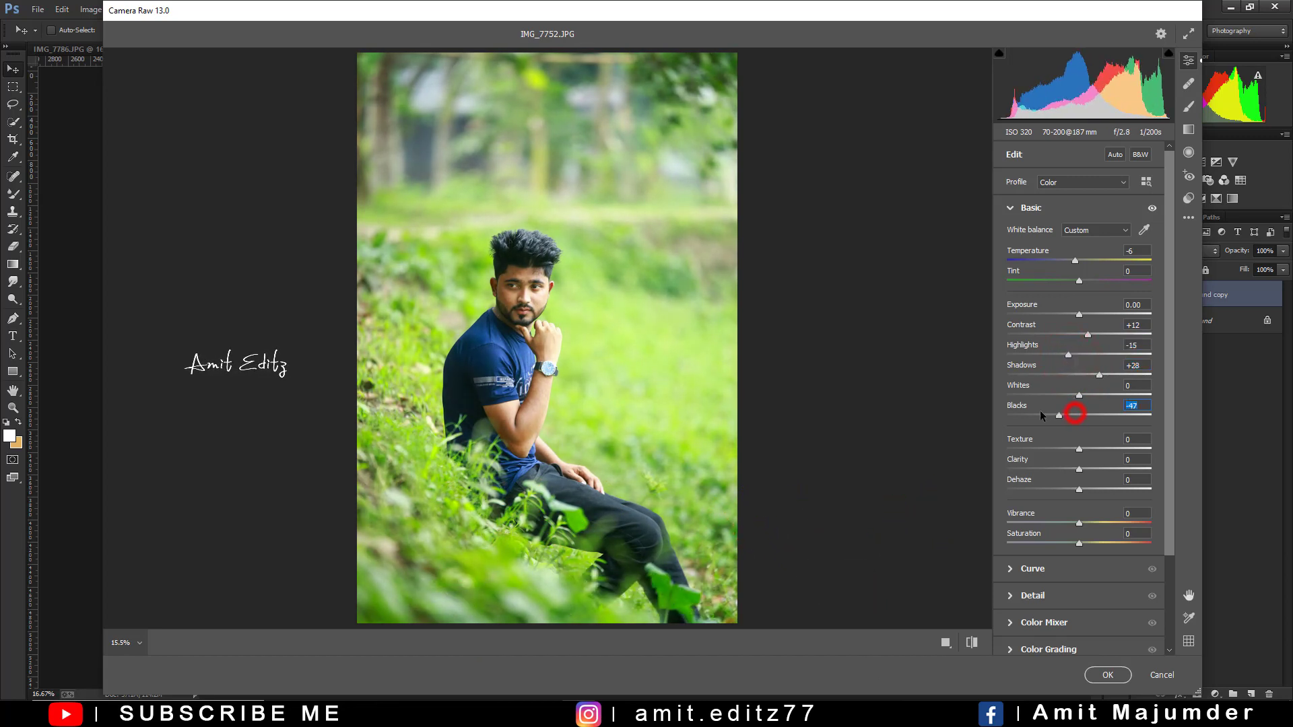
mouse_move(1078, 414)
mouse_down()
mouse_move(1119, 415)
mouse_move(1067, 418)
mouse_up()
drag(1077, 475, 1084, 473)
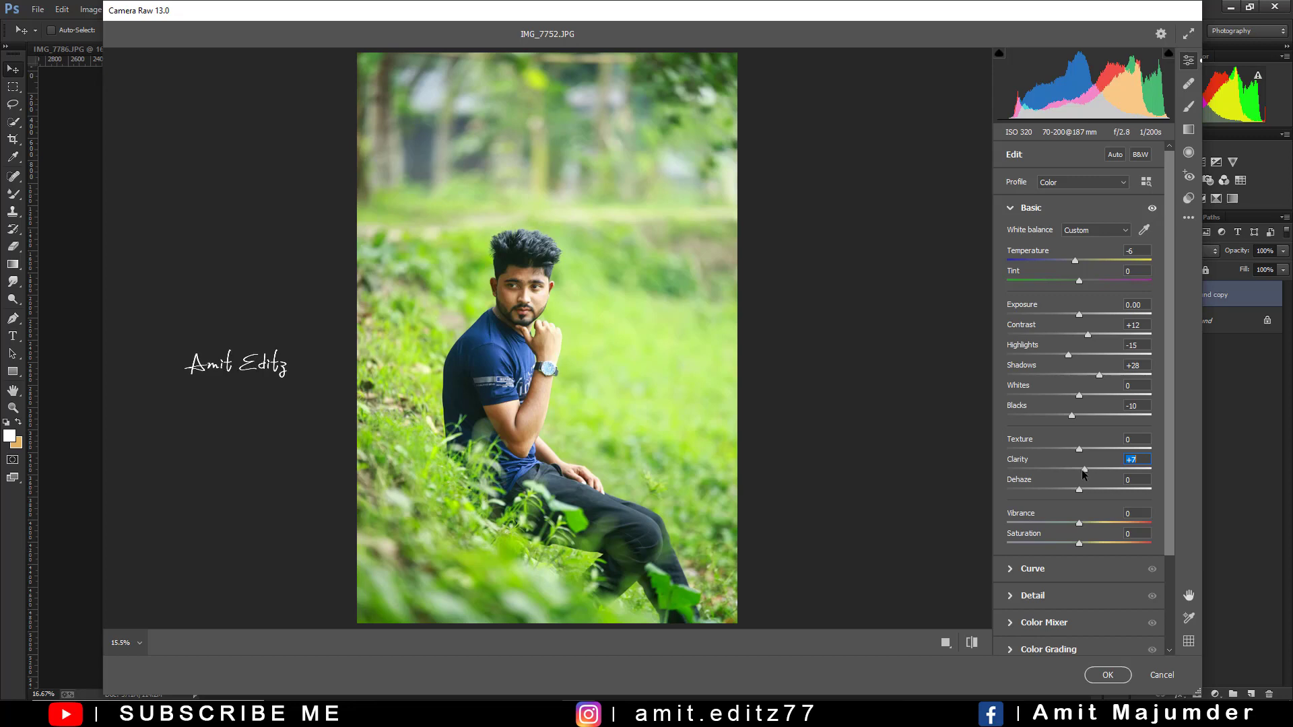
mouse_move(1095, 522)
mouse_down()
mouse_move(1117, 522)
mouse_move(1092, 509)
mouse_move(1102, 512)
mouse_up()
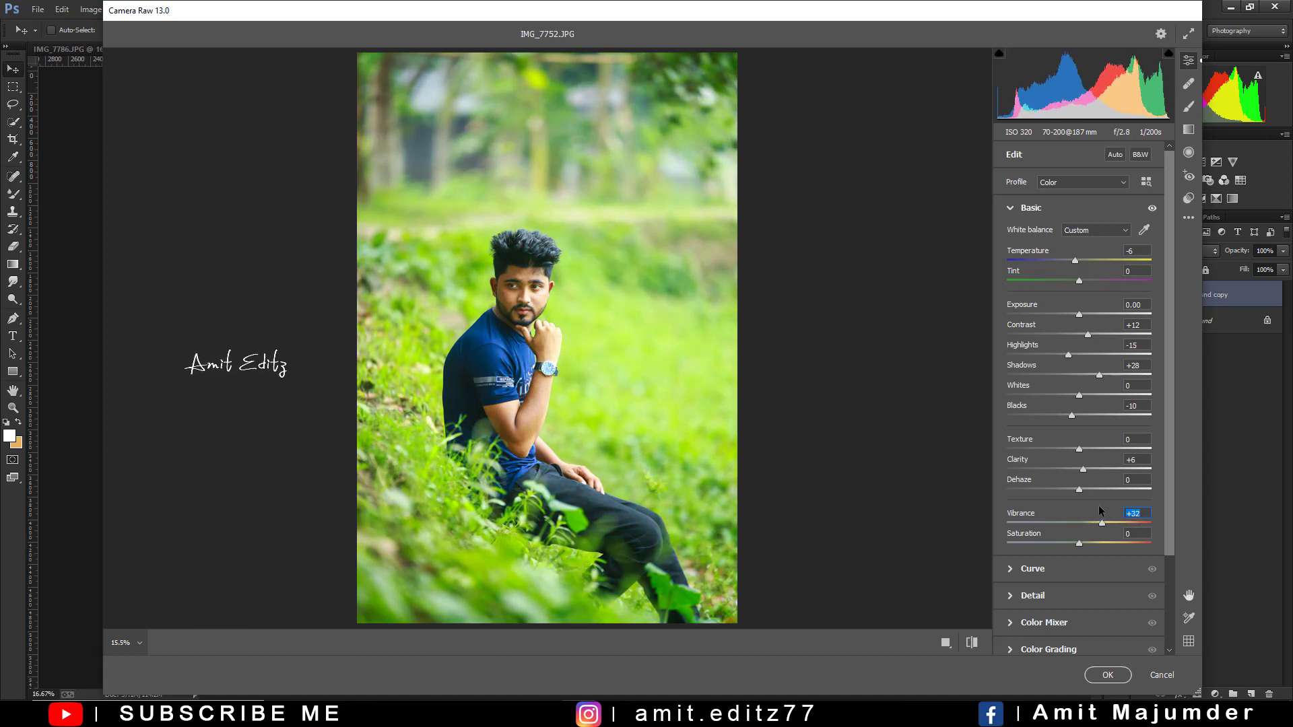
In Color Mixer, shift Yellows hue to +26 and raise Yellows saturation to +77
click(1059, 622)
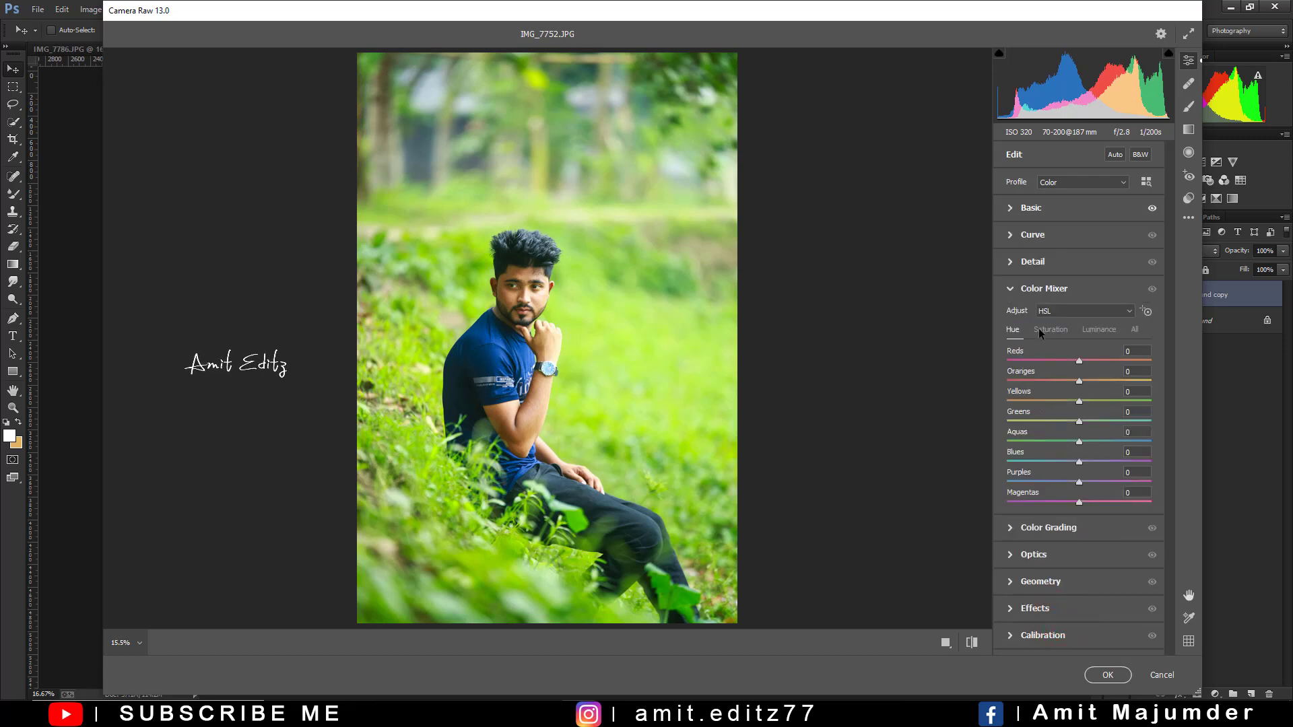
drag(1078, 400, 1165, 405)
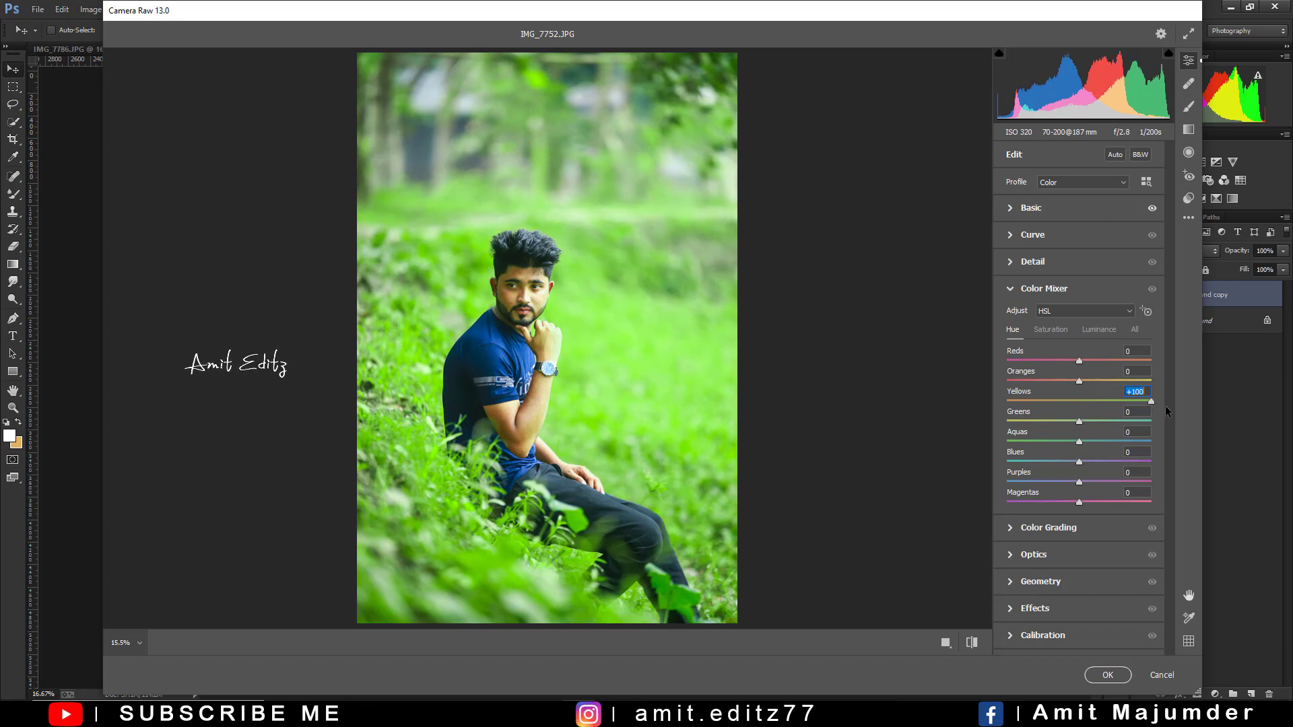
mouse_move(1096, 406)
mouse_down()
mouse_move(1113, 414)
mouse_move(1096, 414)
mouse_up()
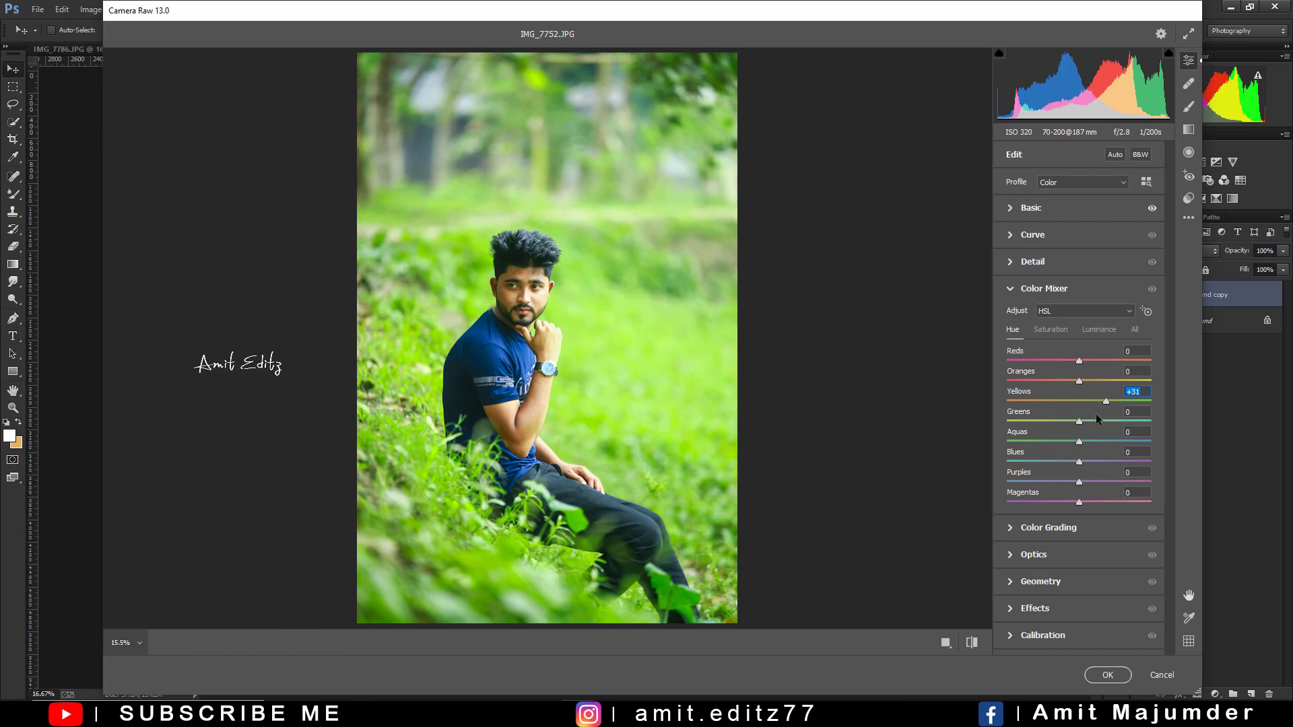
click(1052, 330)
drag(1127, 401, 1159, 422)
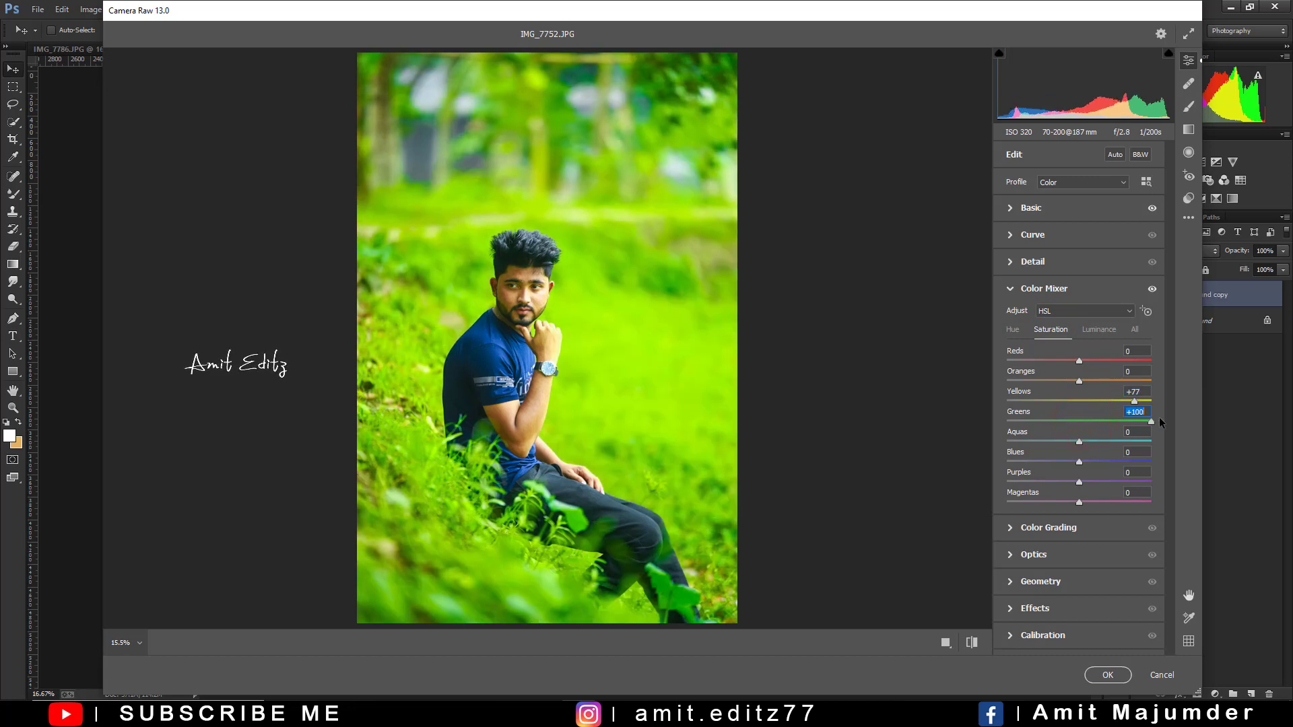
drag(1120, 422, 1094, 422)
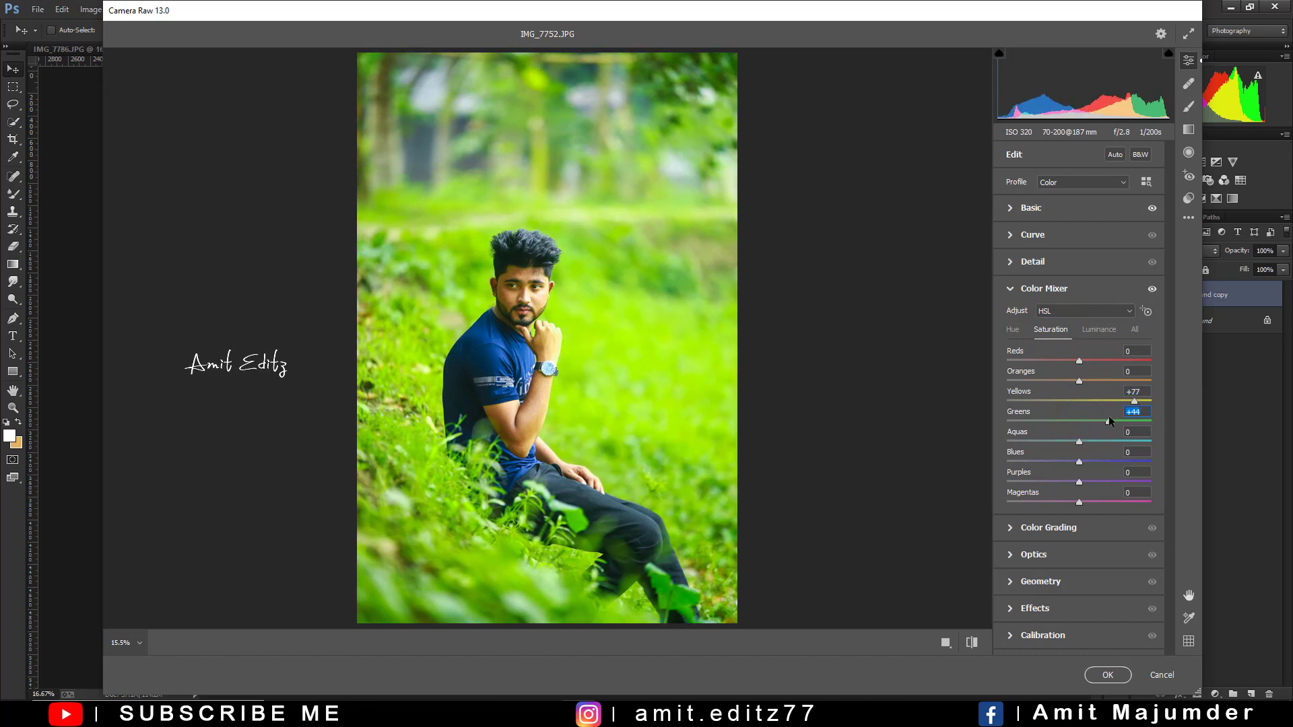
Shift Greens hue to +36 and lower Greens saturation to -51
click(1012, 330)
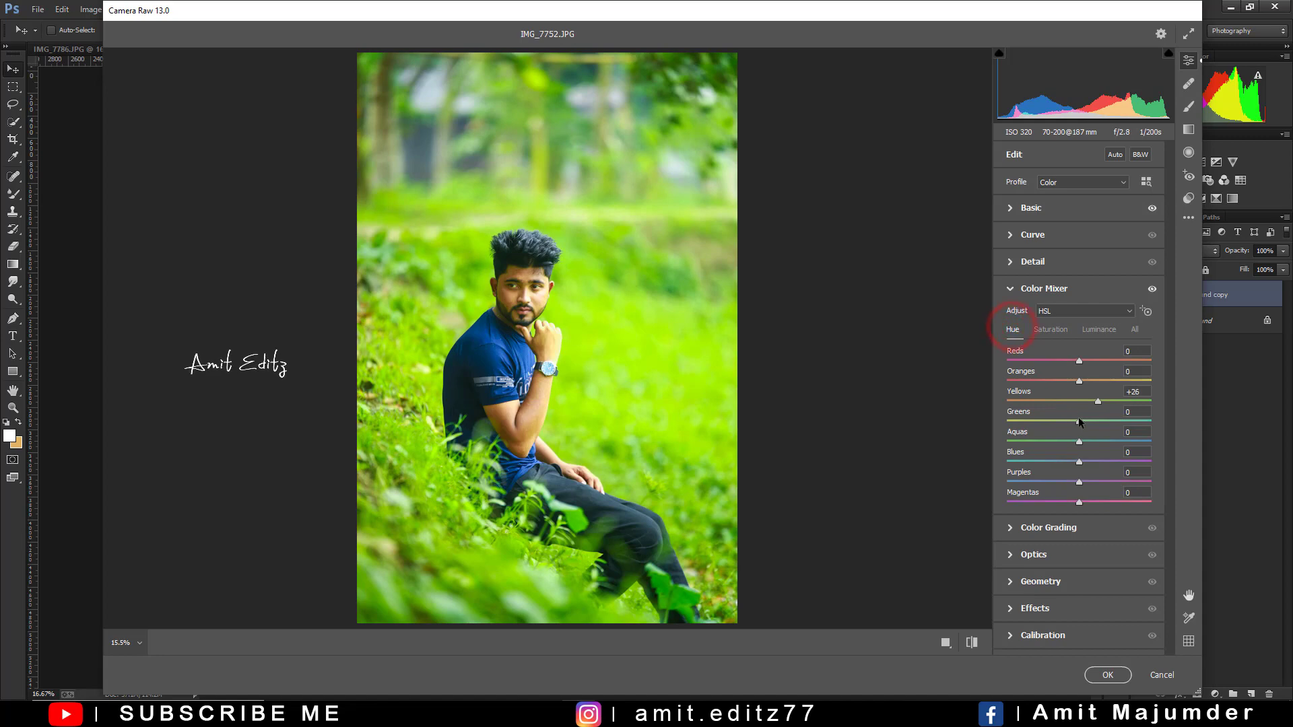
mouse_move(1065, 422)
mouse_down()
mouse_move(1099, 421)
mouse_move(1076, 416)
mouse_up()
drag(1078, 422, 1105, 428)
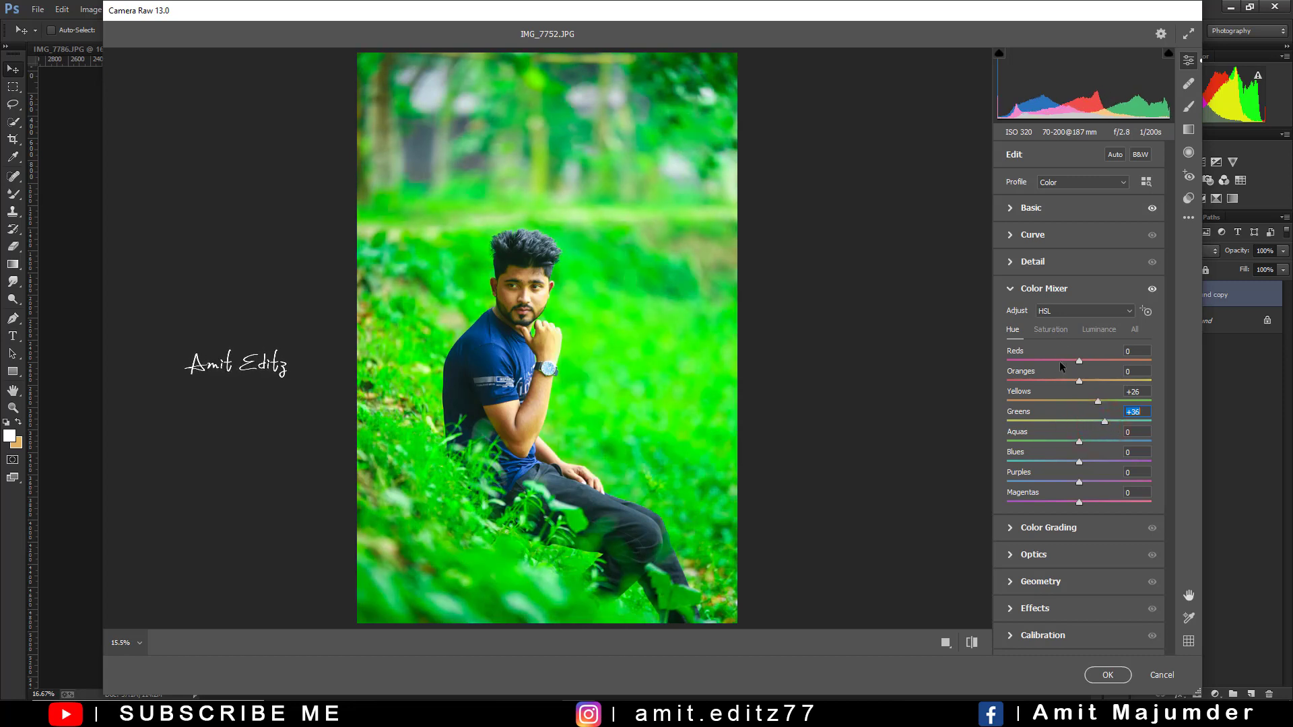
click(1049, 329)
drag(1093, 422, 1041, 421)
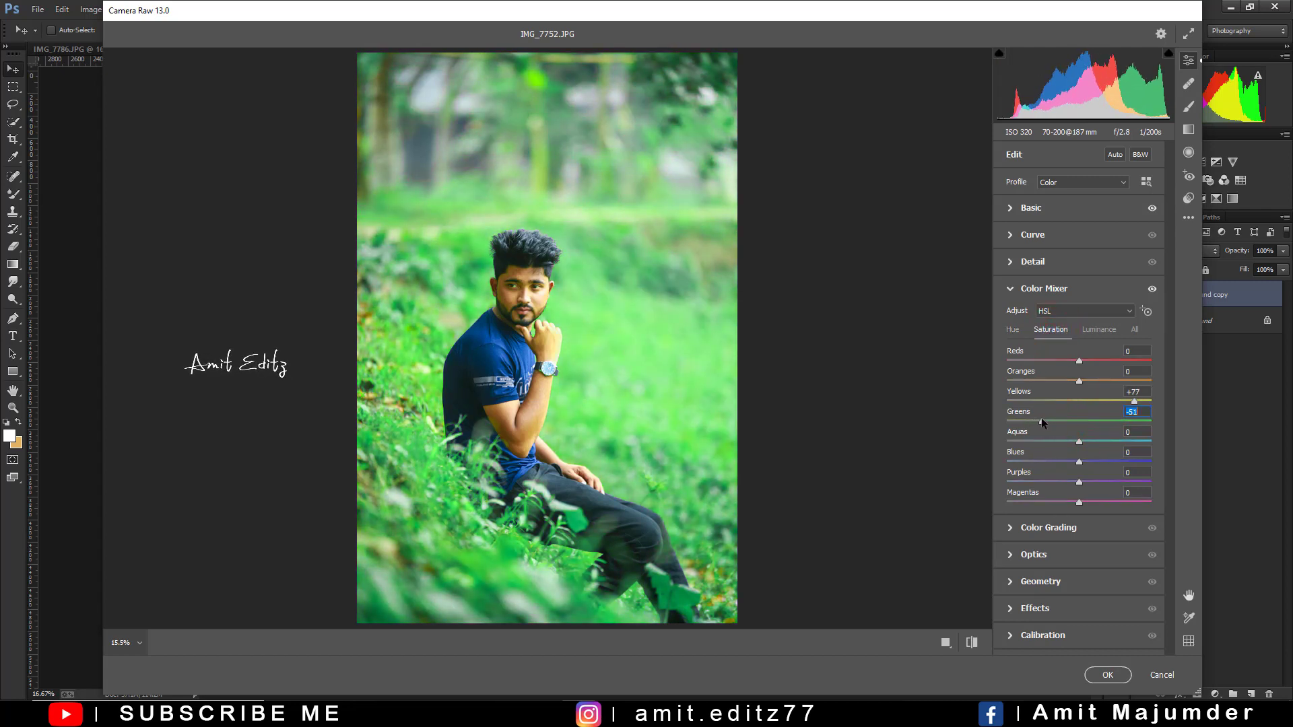
Darken Yellows (-18) and Greens (-41); desaturate Oranges -28, Yellows -19, Greens -59
click(1097, 330)
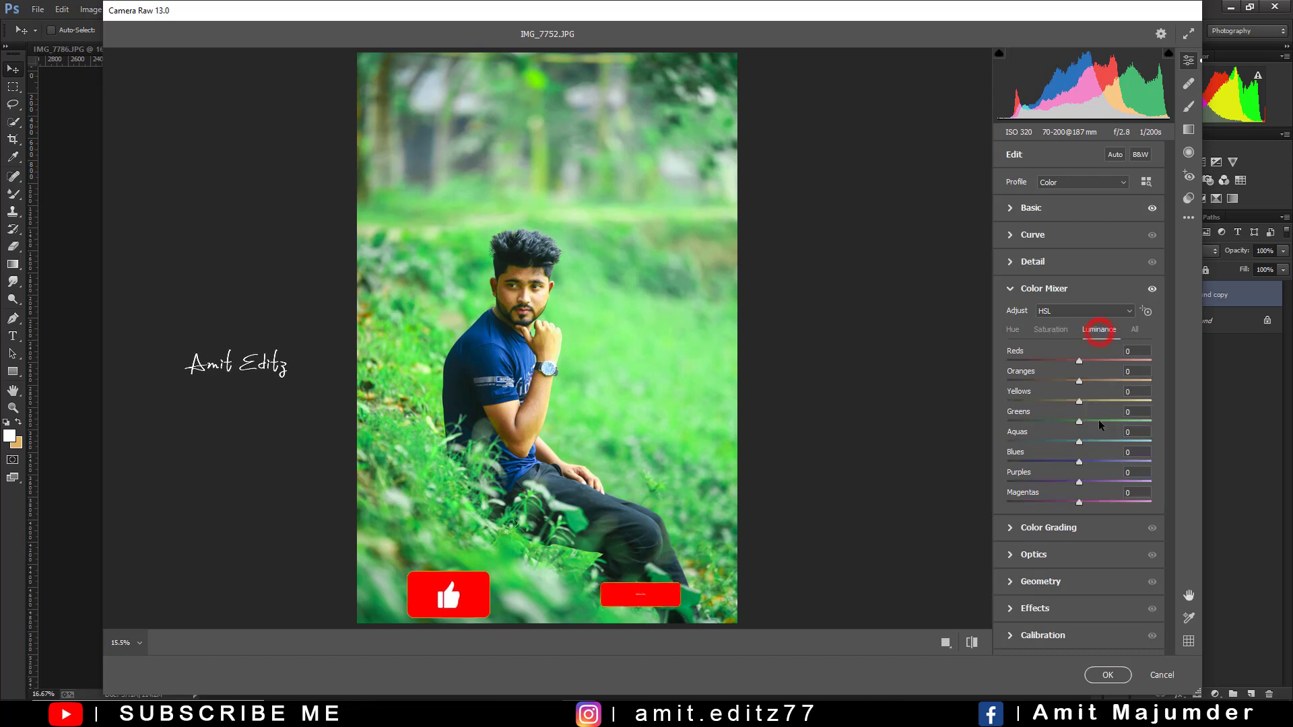
mouse_move(1079, 421)
mouse_down()
mouse_move(1039, 421)
mouse_move(1049, 421)
mouse_move(1037, 401)
mouse_move(1066, 402)
mouse_up()
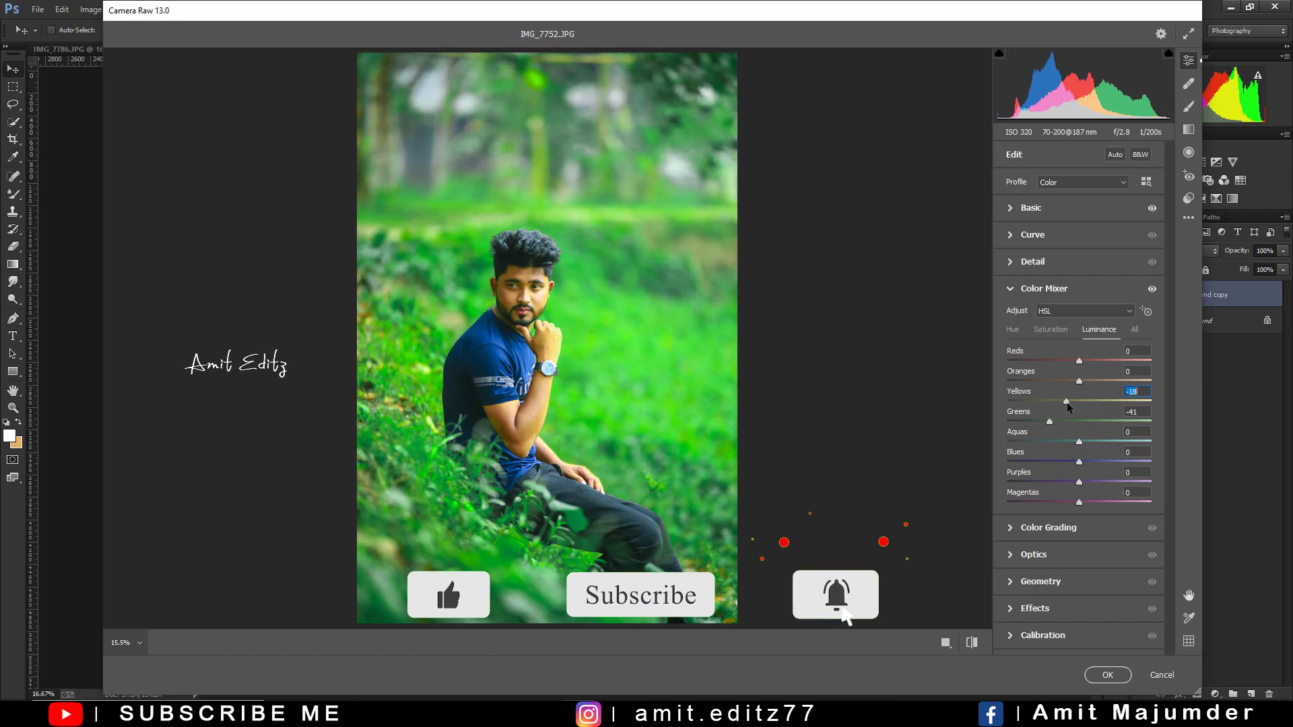
click(1049, 330)
click(1066, 381)
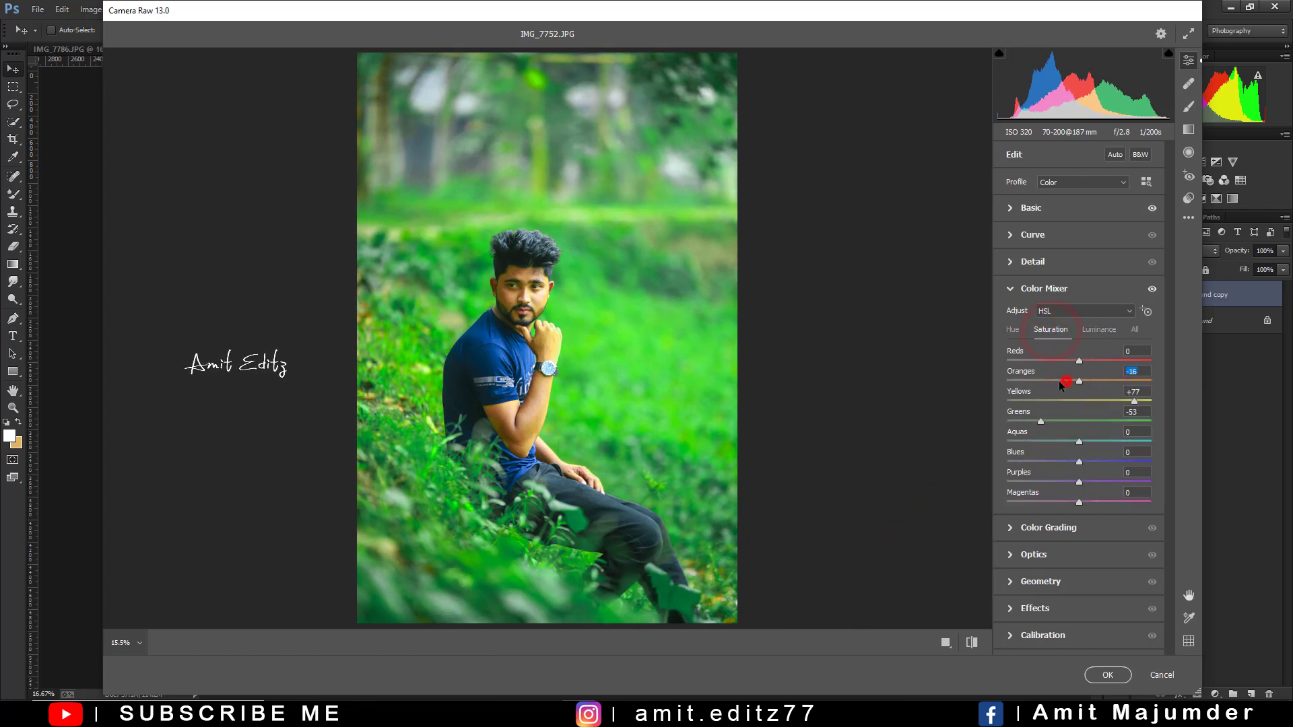
drag(1132, 400, 1064, 400)
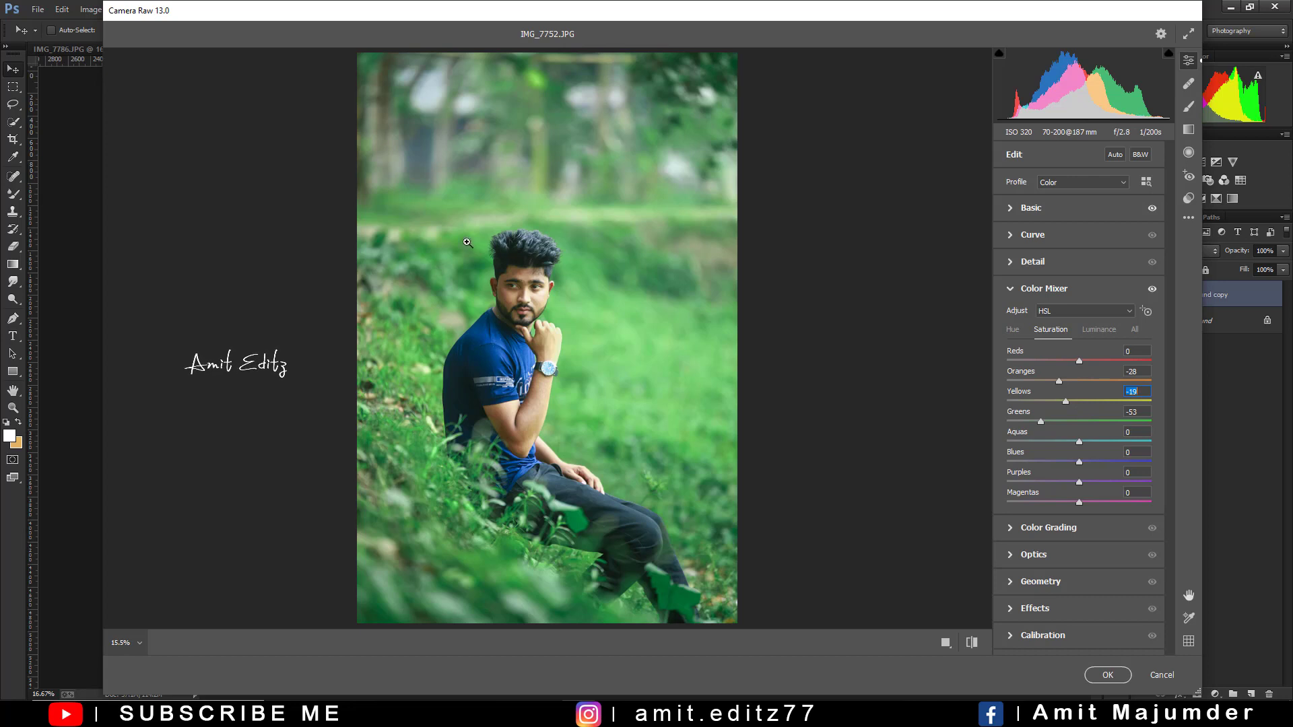
drag(1041, 419, 1037, 418)
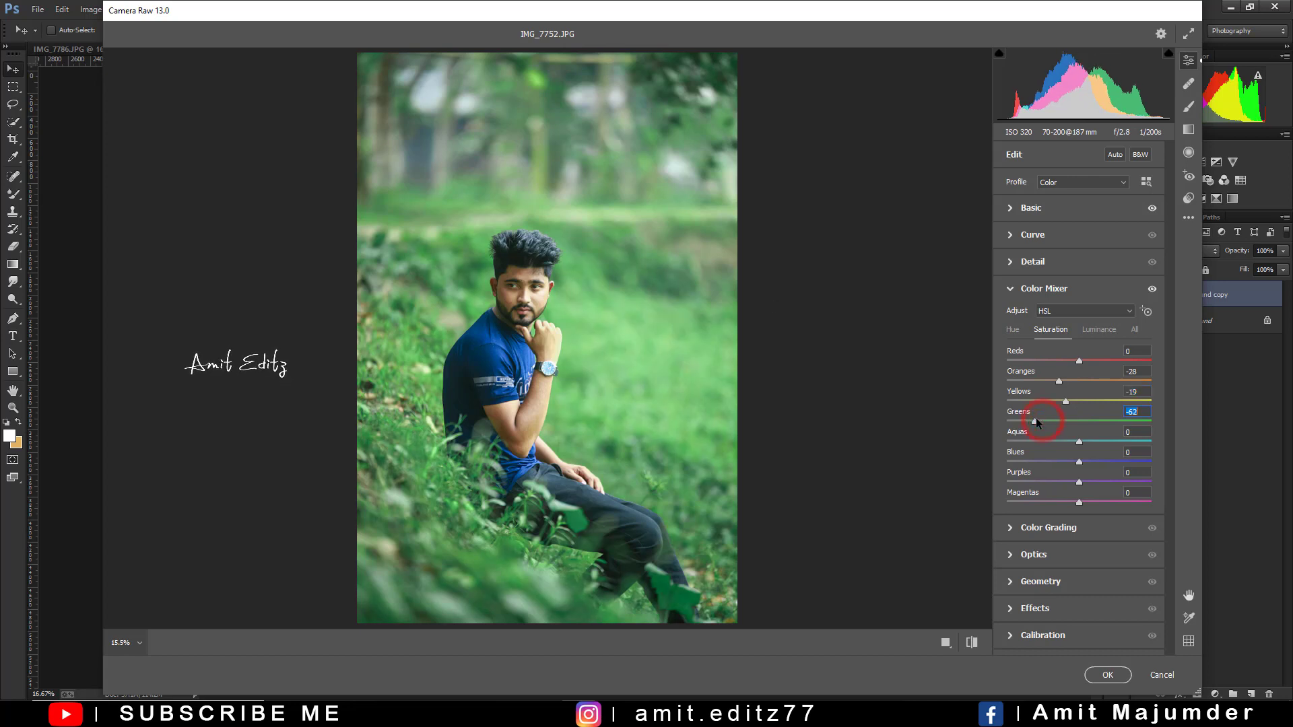
Drop Purples and Magentas saturation to -100, leaving Blues saturation at zero
click(1085, 331)
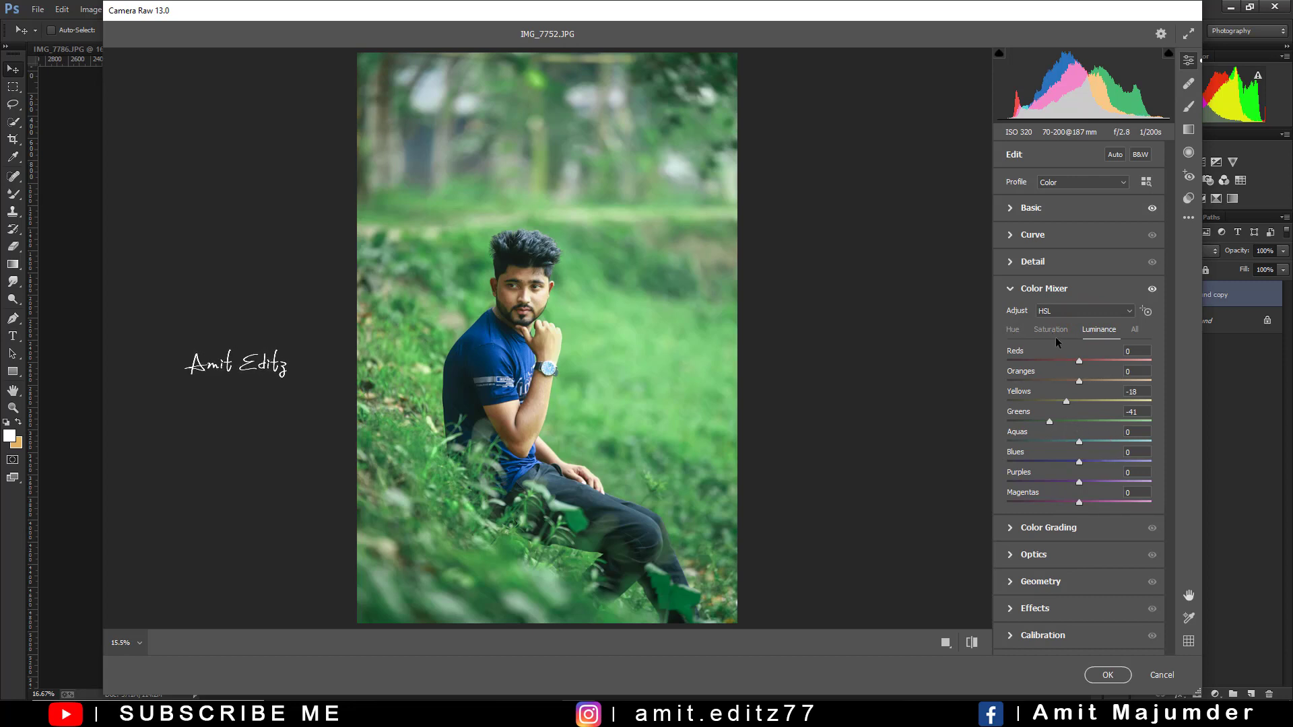
drag(1078, 461, 1053, 461)
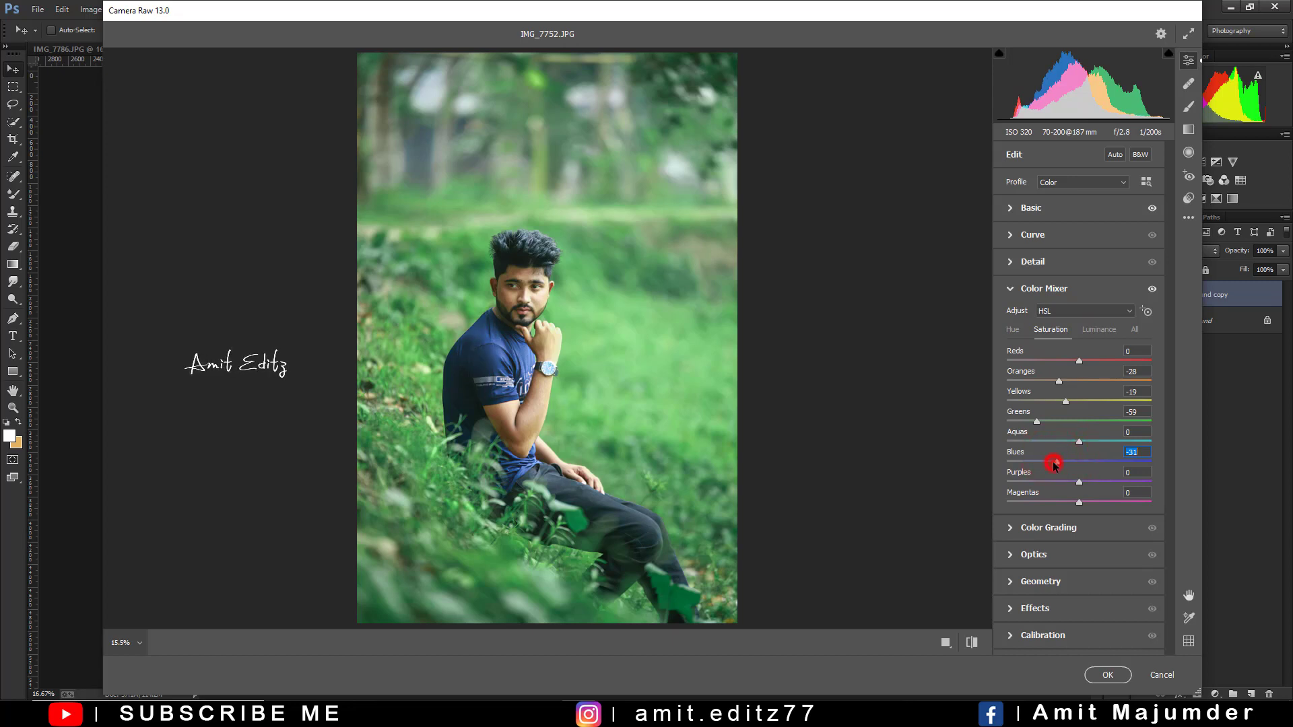
double_click(1053, 462)
drag(1077, 481, 976, 483)
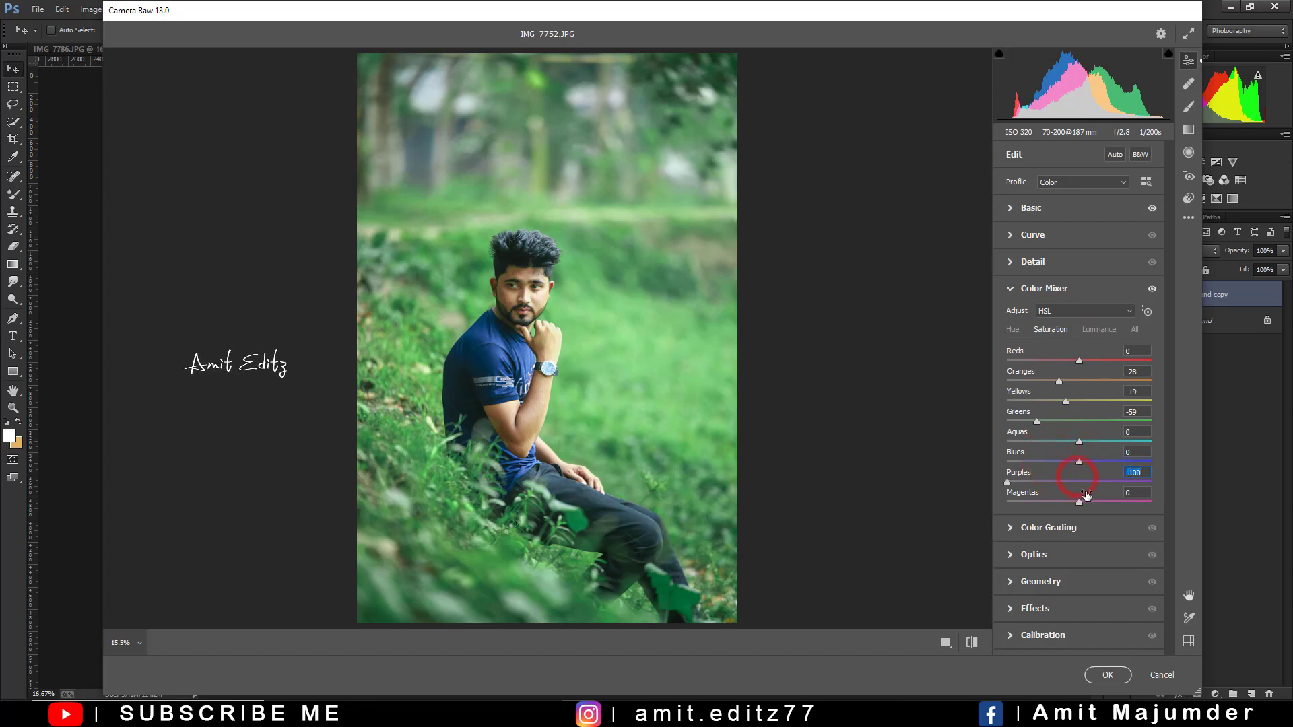
drag(1078, 501, 1024, 499)
Try cyan highlight and blue shadow tints in Color Grading, then reset both to neutral
click(1049, 529)
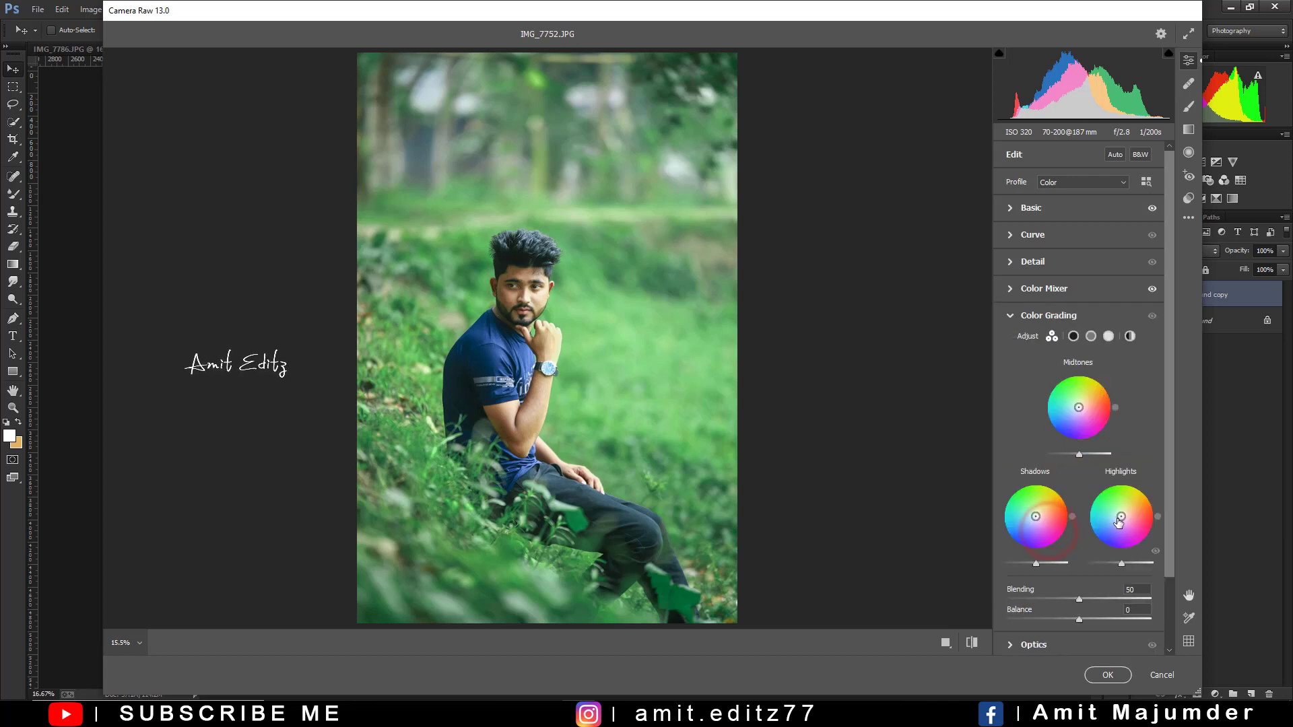
mouse_move(1121, 516)
mouse_down()
mouse_move(1142, 517)
mouse_move(1116, 517)
mouse_up()
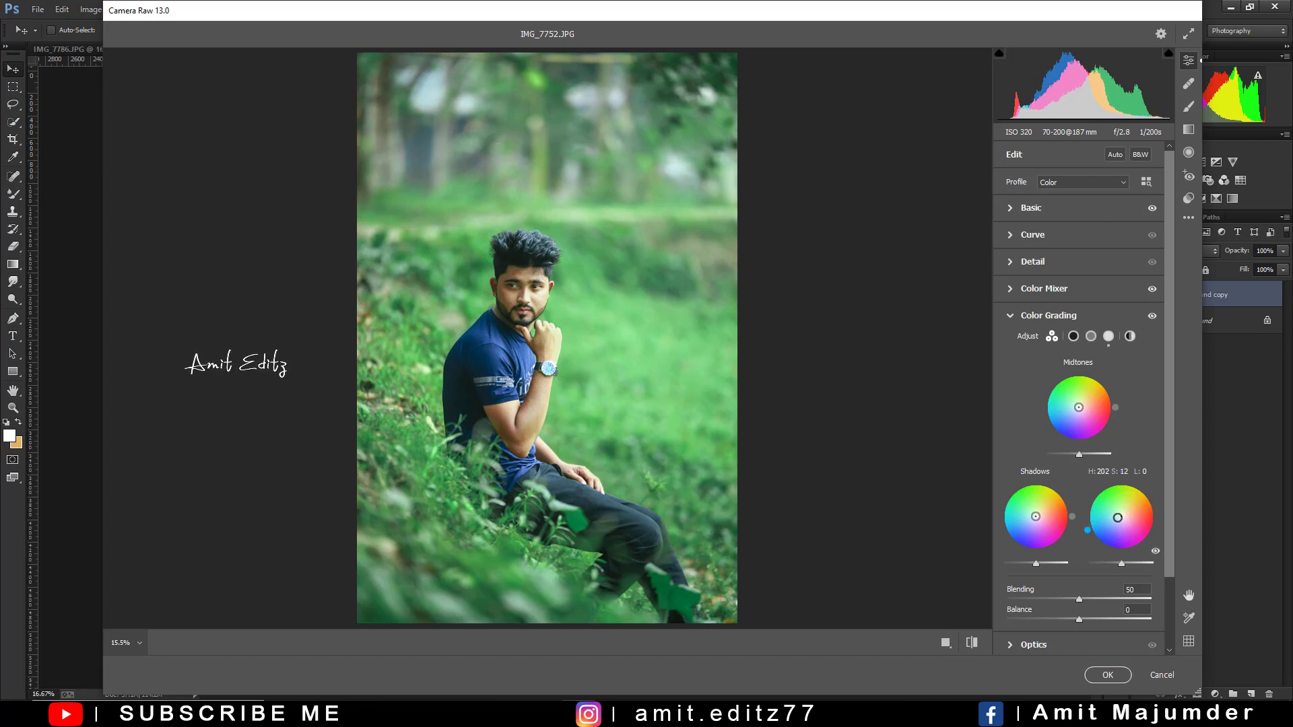
double_click(1117, 517)
drag(1035, 521, 1047, 525)
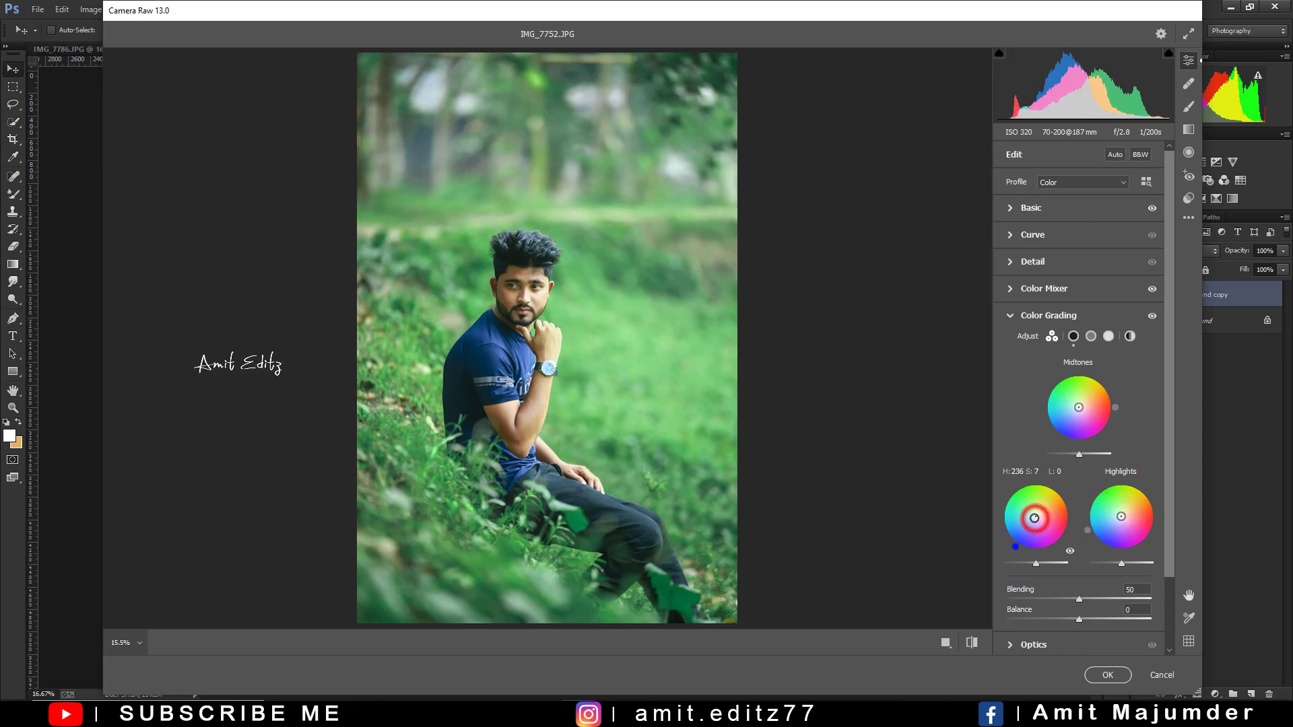
double_click(1036, 520)
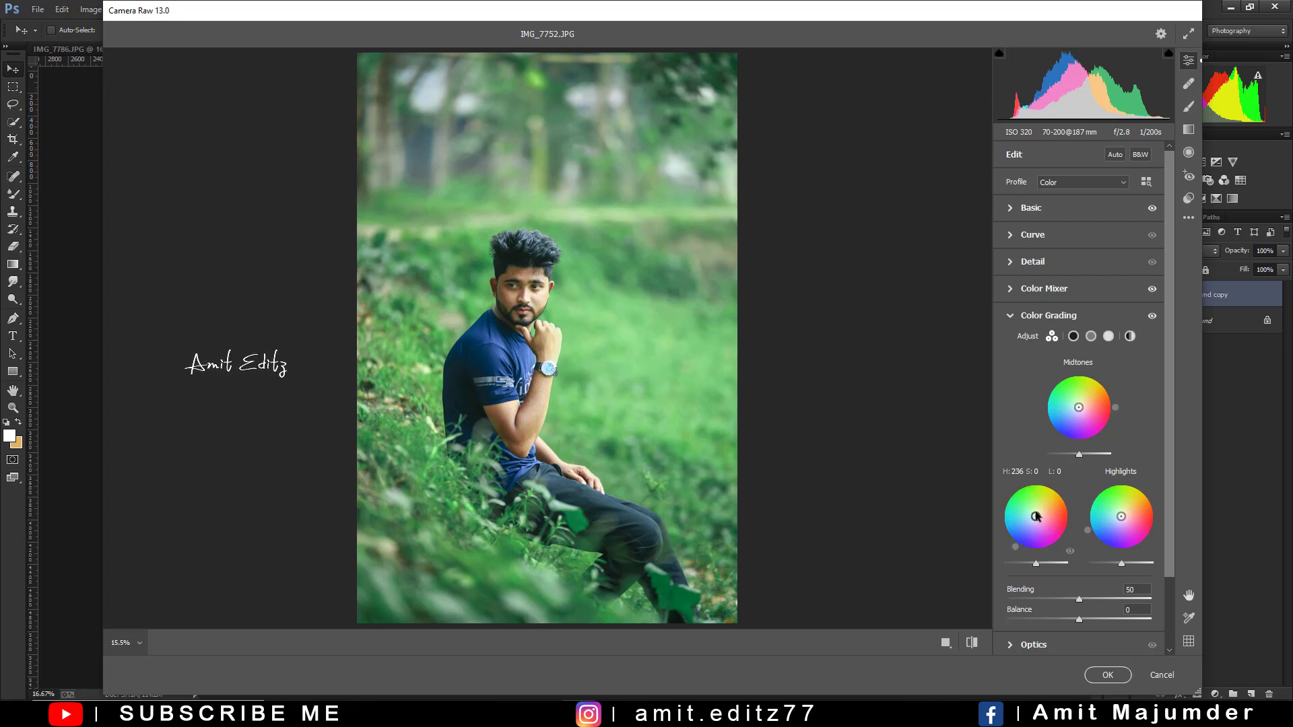
Try several Calibration Green Primary Hue values, then reset it to 0
mouse_move(1081, 415)
scroll(1098, 533, down, 3)
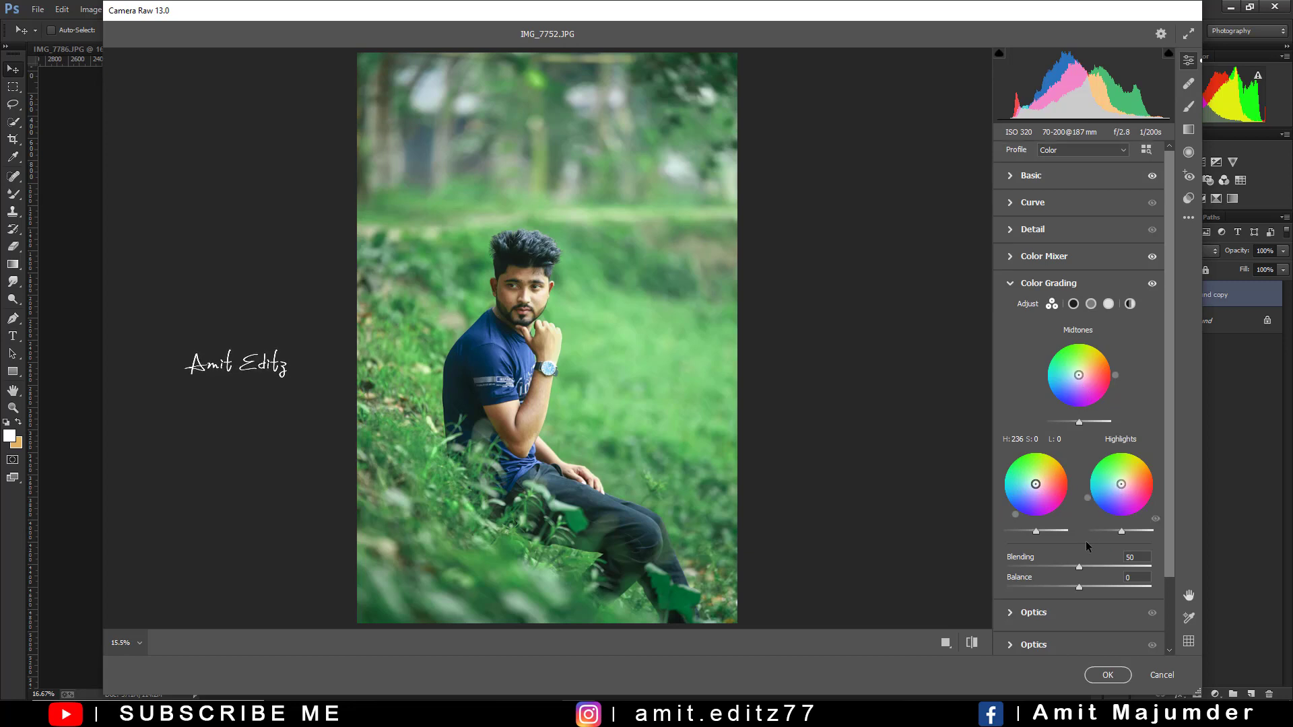
click(1059, 641)
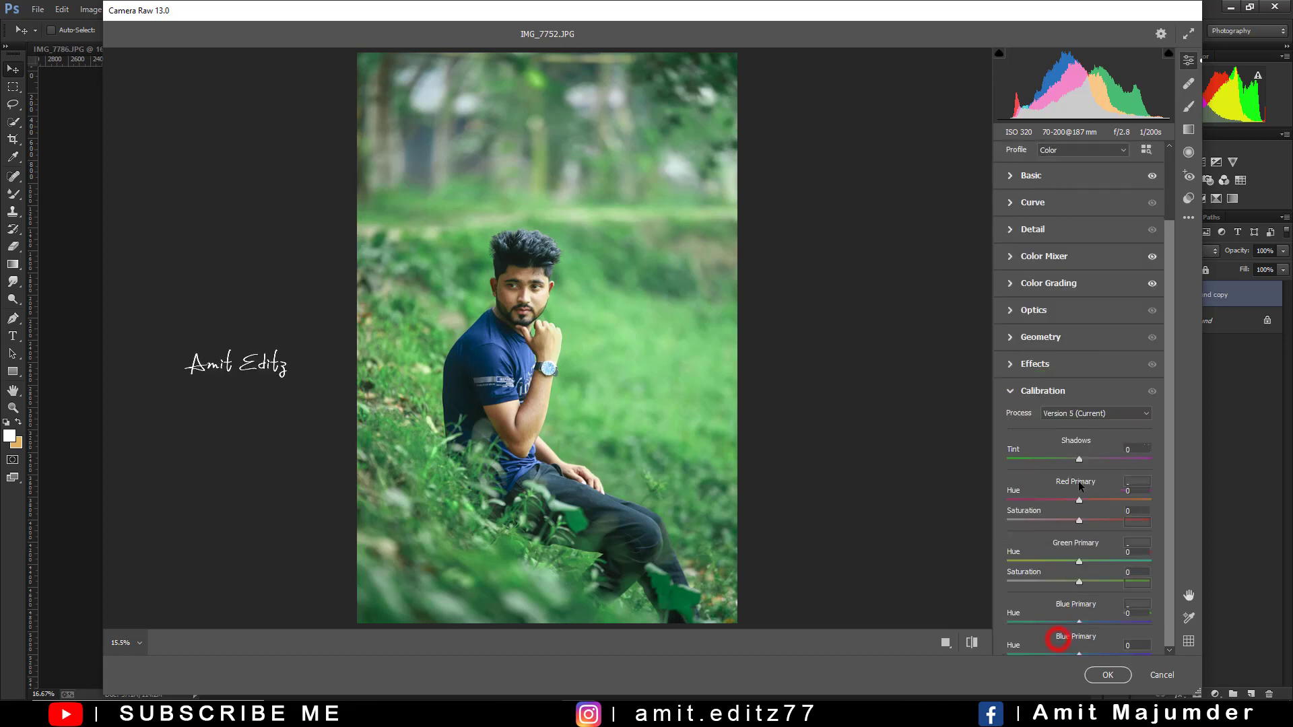
drag(1078, 561, 996, 557)
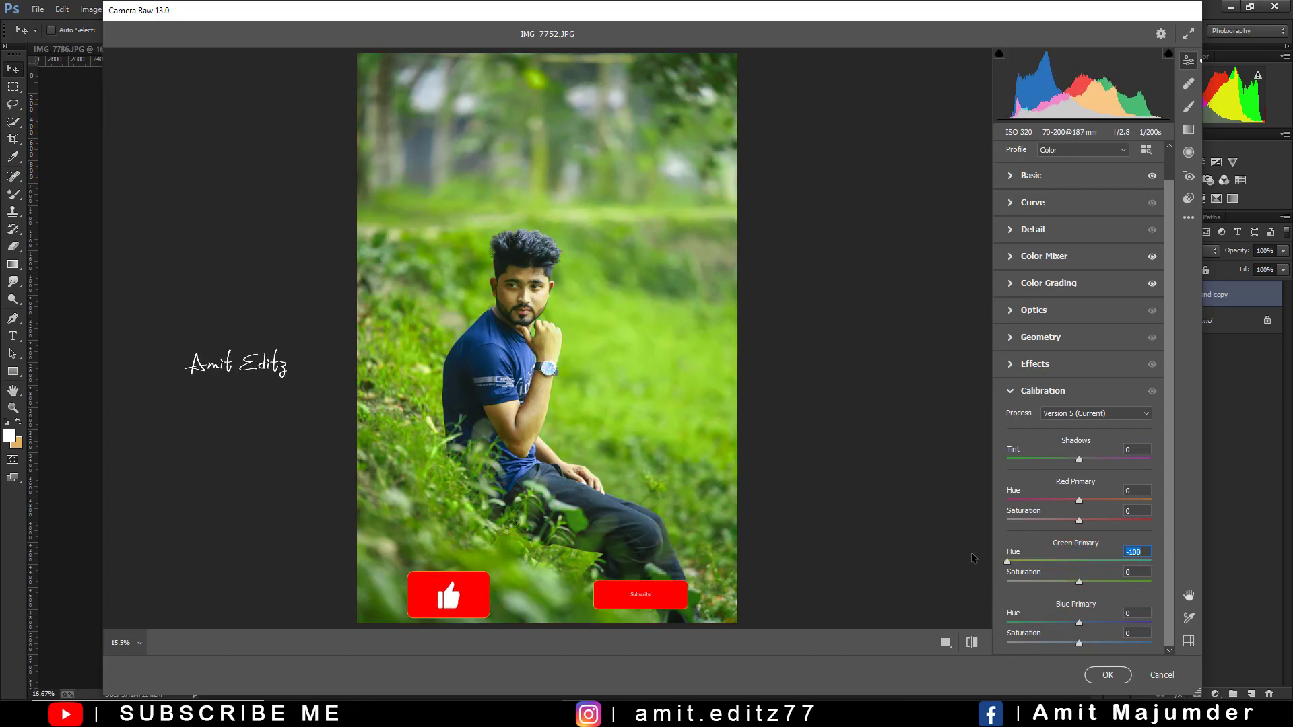
mouse_move(1038, 560)
mouse_down()
mouse_move(1130, 561)
mouse_move(1093, 560)
mouse_up()
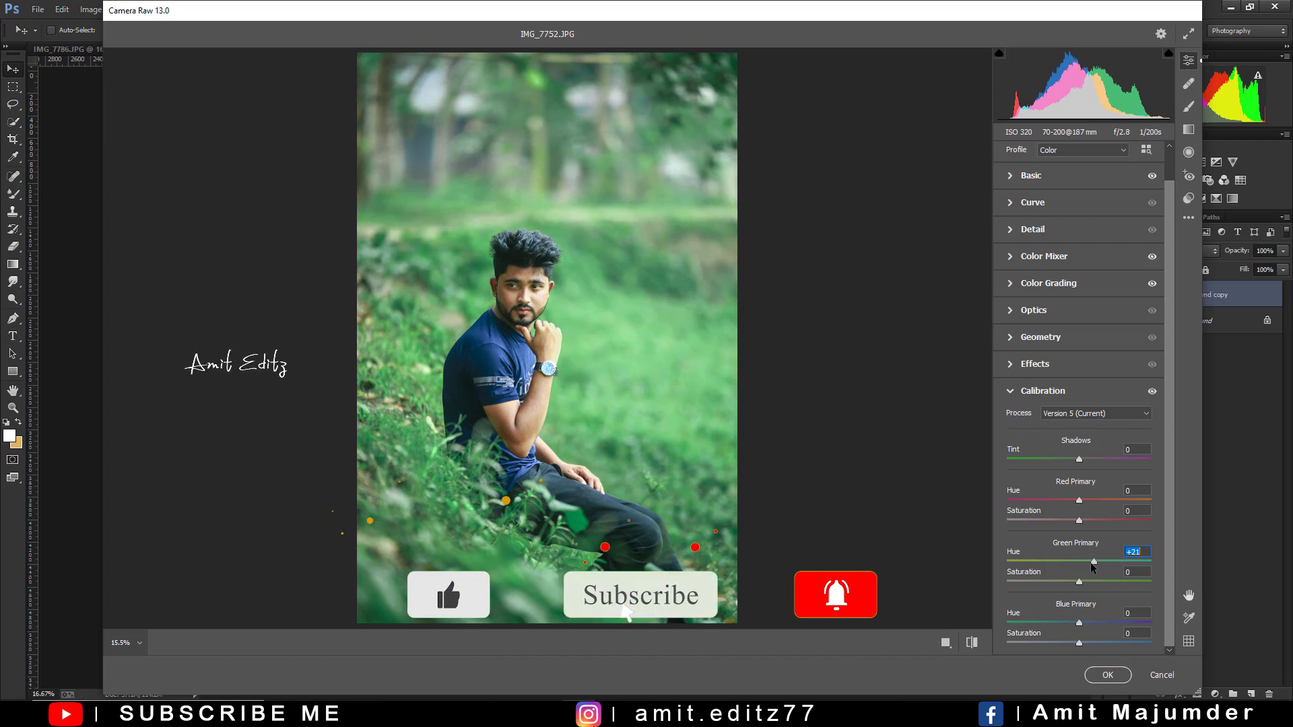
drag(1094, 561, 1076, 561)
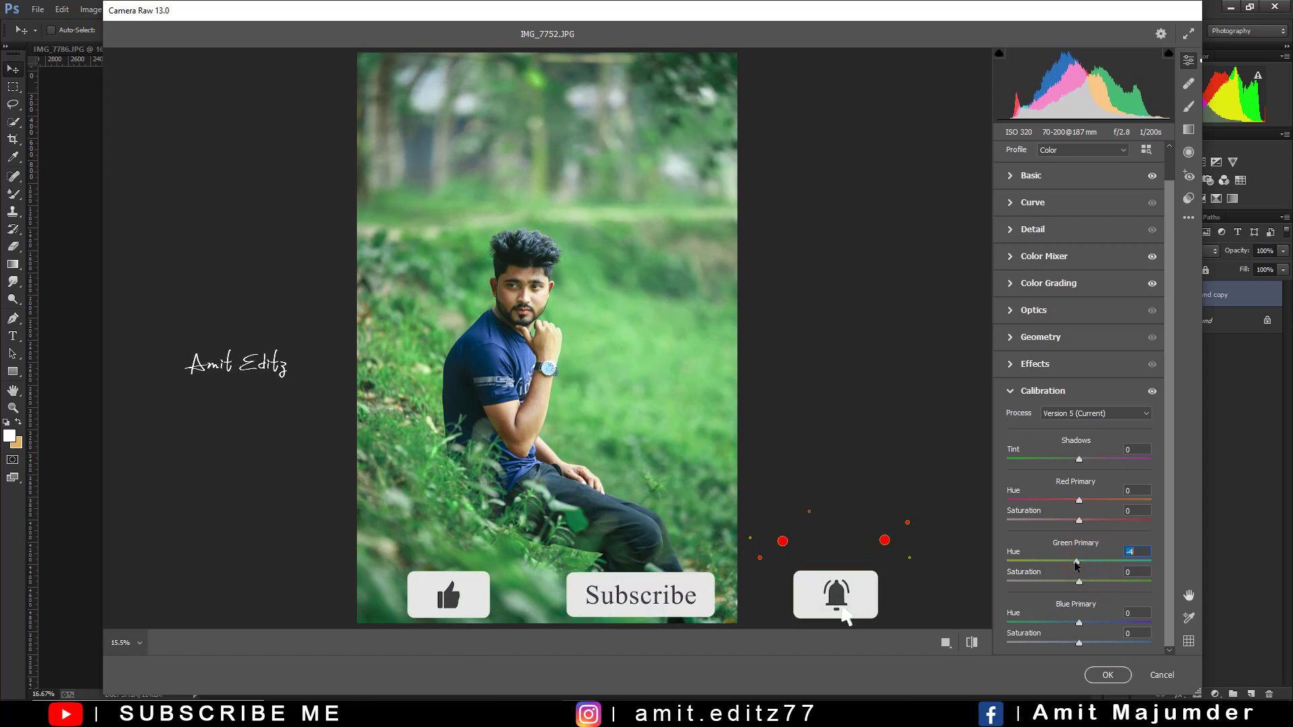
double_click(1076, 563)
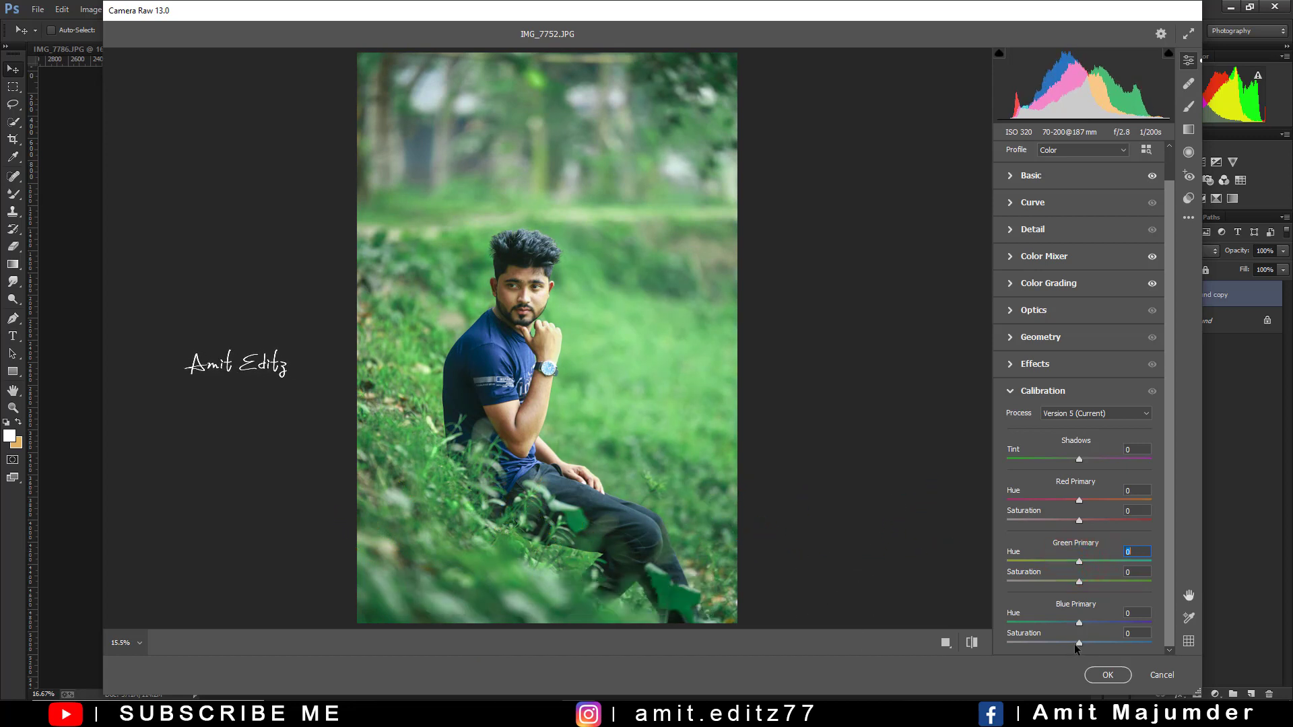
Try and reset Blue Primary saturation, and nudge Red Primary Hue to +5
drag(1078, 642, 1113, 644)
double_click(1088, 644)
drag(1079, 622, 1070, 623)
drag(1089, 498, 1082, 499)
Try a vignette in Effects, reducing it to almost nothing
click(1048, 363)
click(1054, 450)
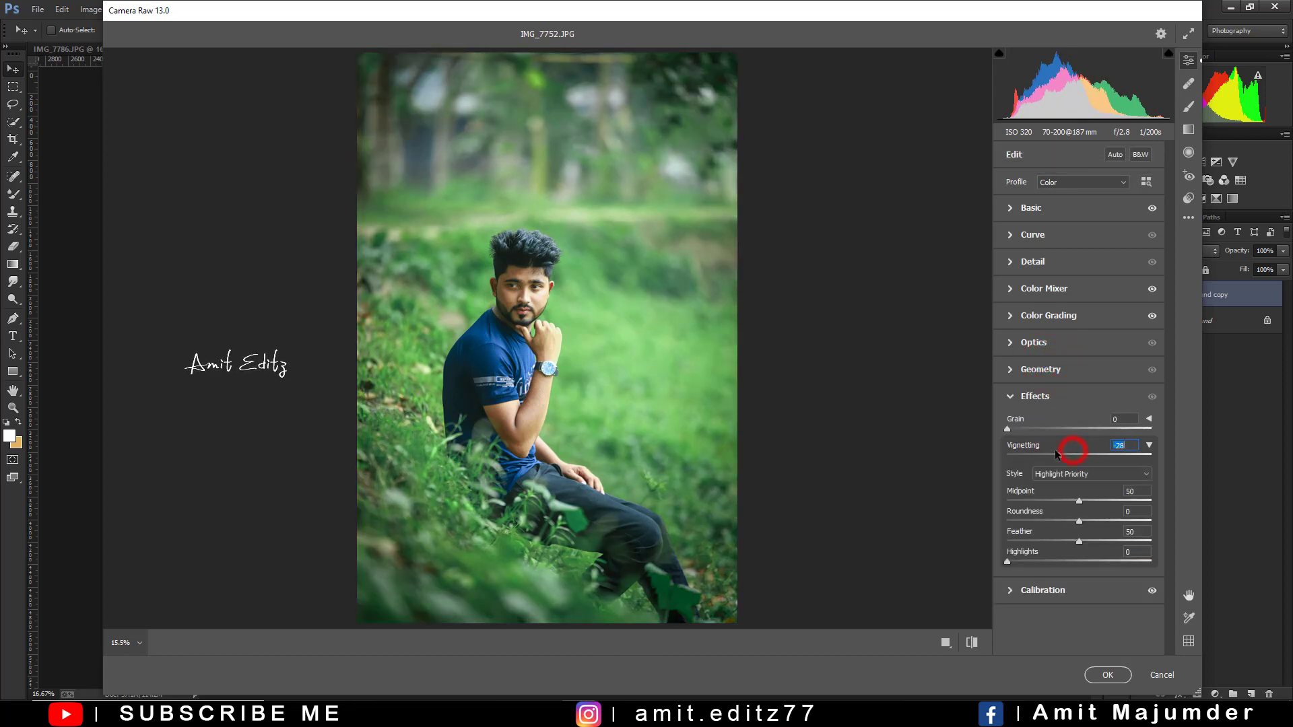
drag(1057, 451, 1074, 455)
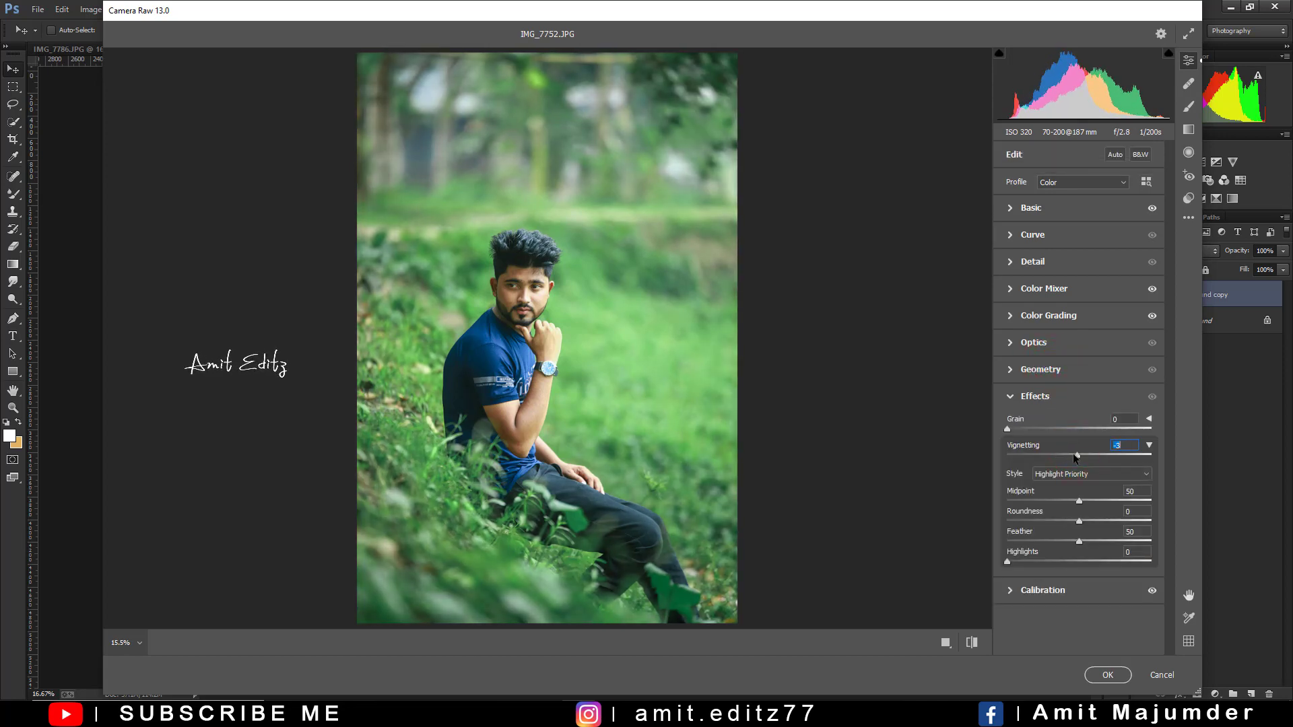
Set Green Primary Hue +100, Red Primary Hue +15 and Blue Primary Hue -7
click(1063, 591)
drag(1075, 559, 1157, 555)
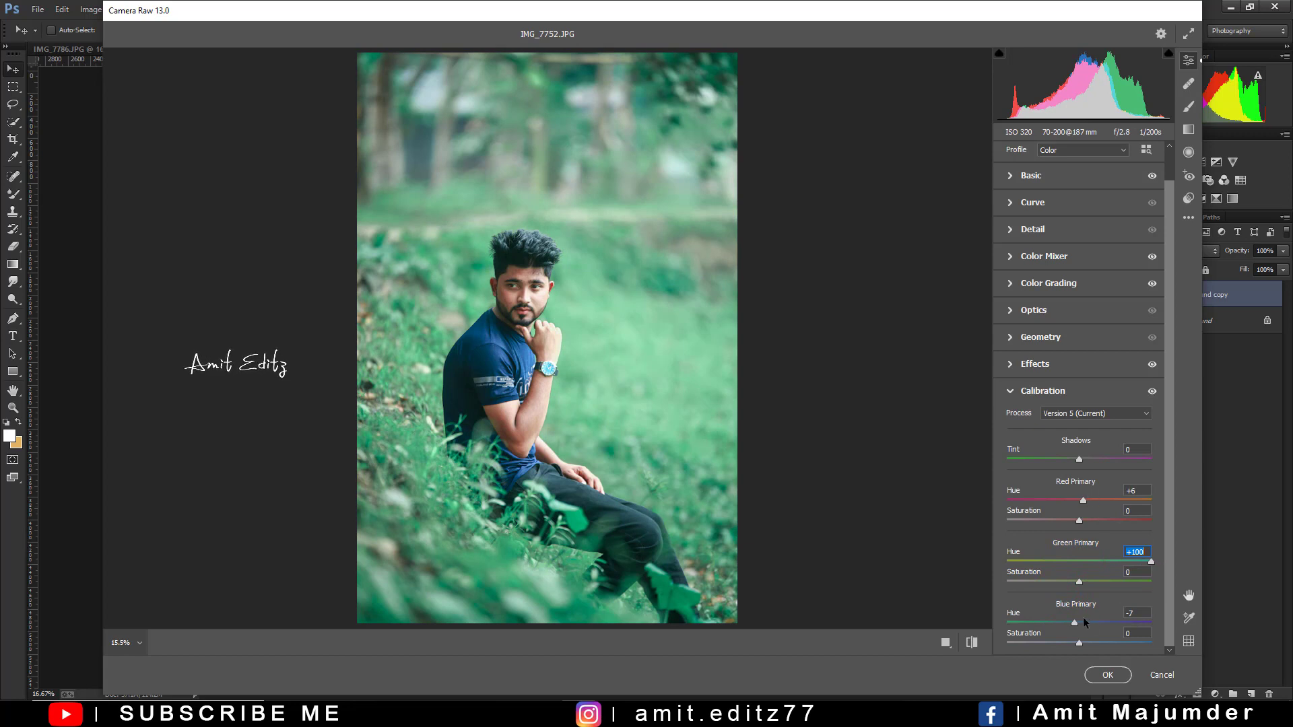
drag(1083, 500, 1130, 496)
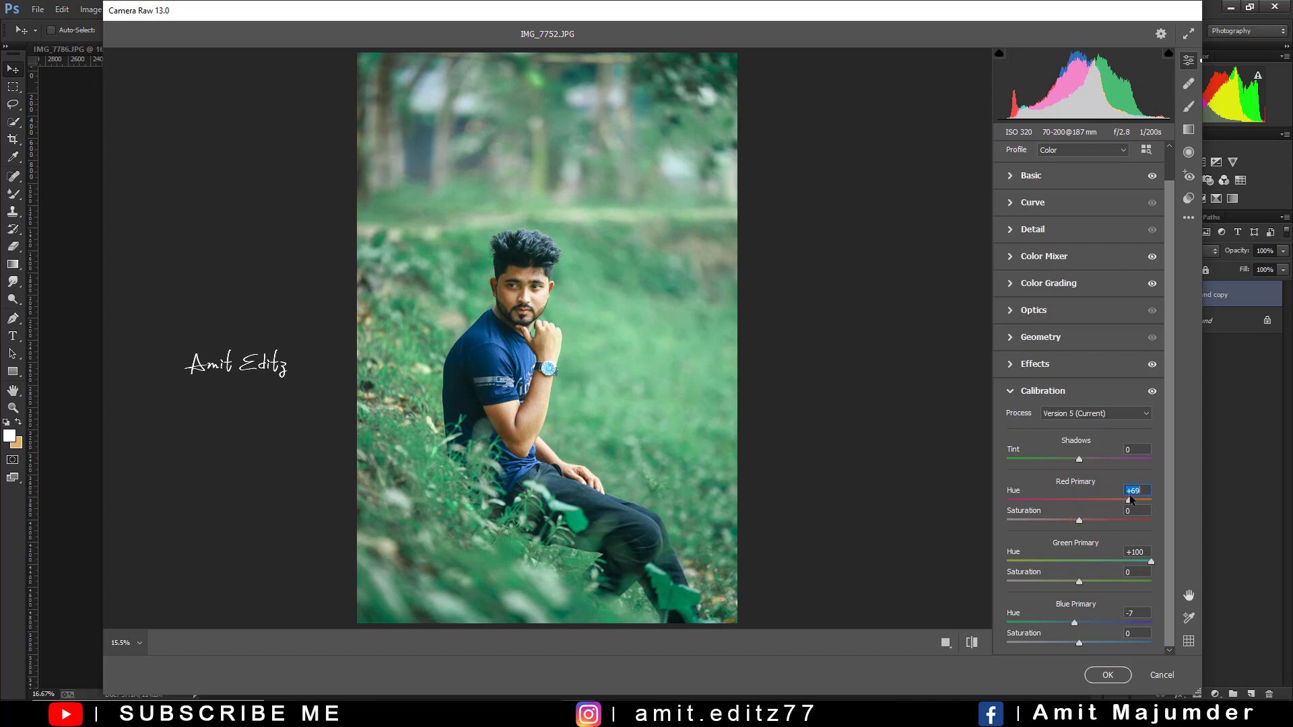
click(1089, 500)
drag(1074, 623, 1073, 627)
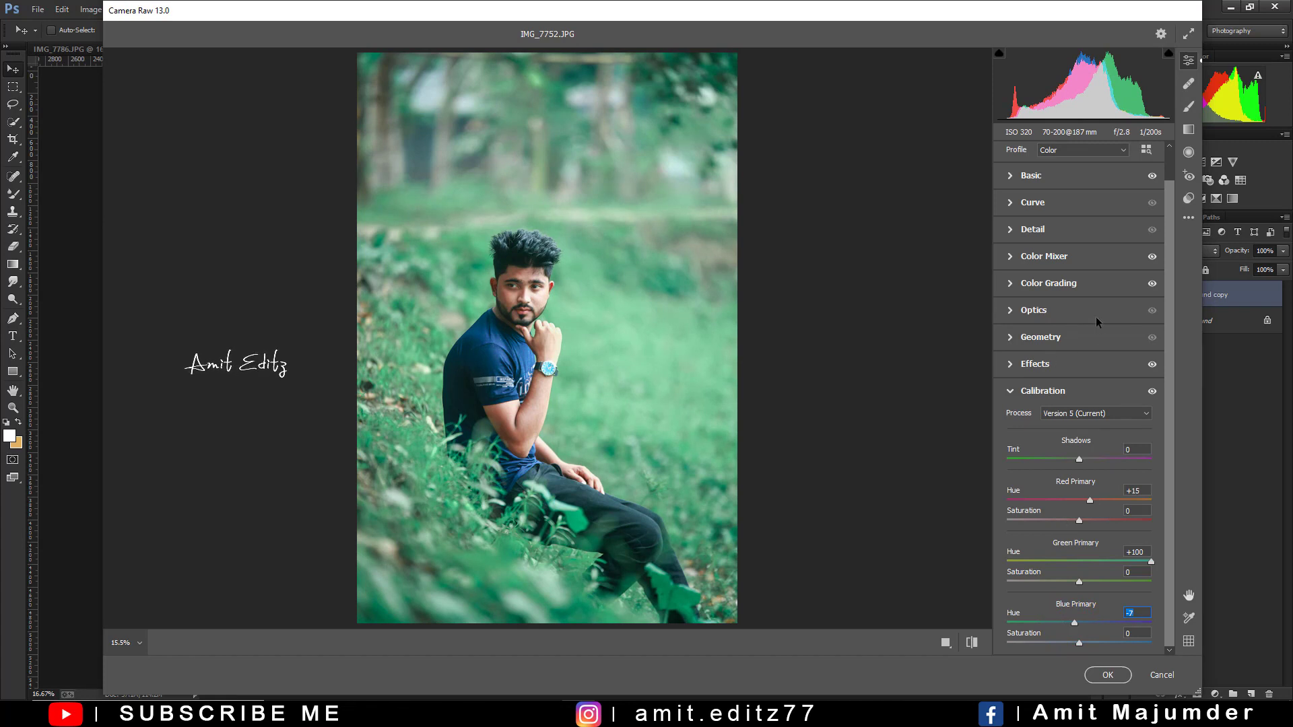
Tint highlights warm orange, shadows yellow-green (Hue 76, Saturation 7), and midtones slightly green
click(1062, 286)
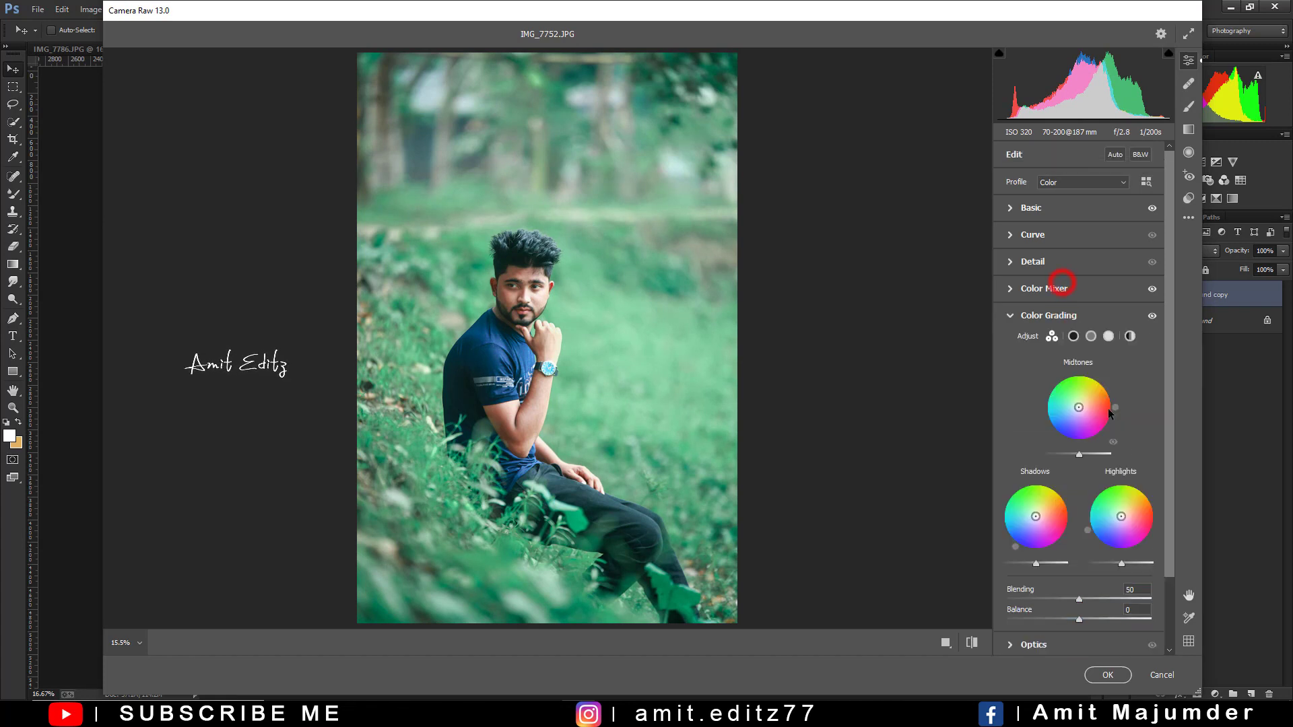
mouse_move(1123, 517)
mouse_down()
mouse_move(1114, 512)
mouse_move(1129, 509)
mouse_up()
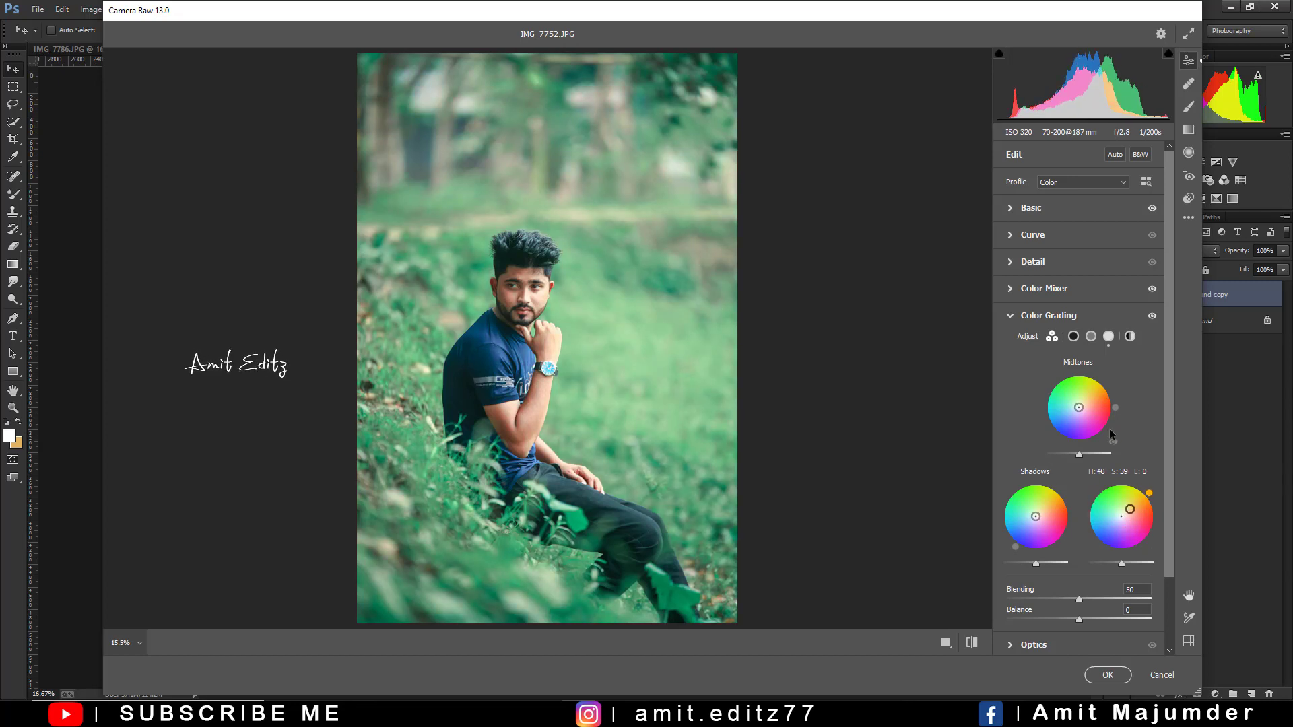
drag(1035, 516, 1035, 516)
drag(1036, 516, 1037, 514)
drag(1080, 410, 1078, 407)
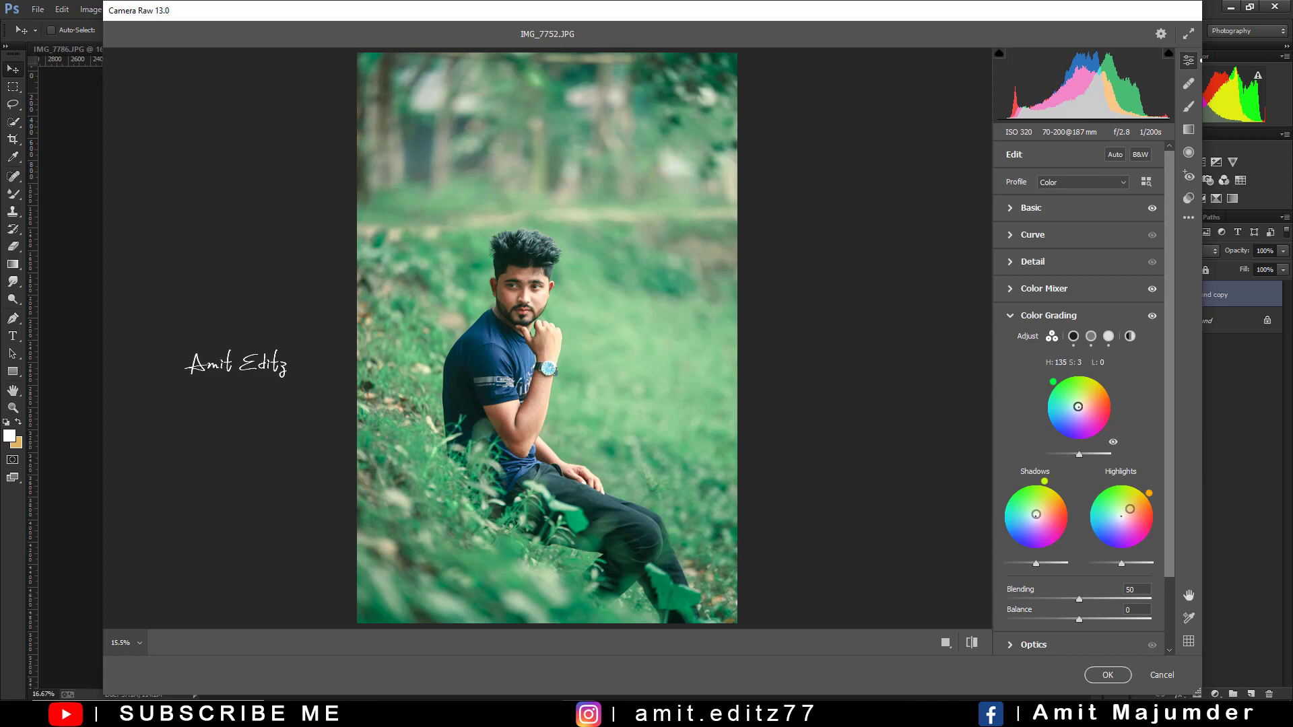
drag(1078, 407, 1080, 404)
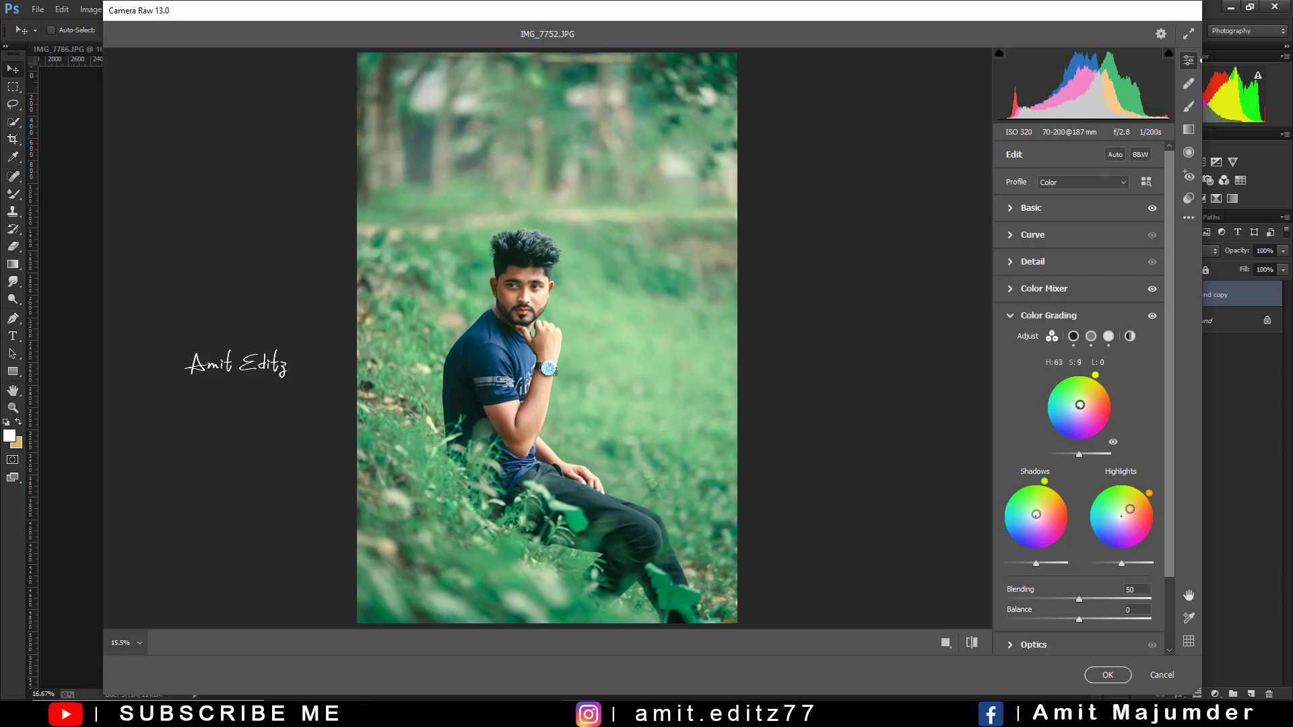
drag(1080, 409, 1078, 406)
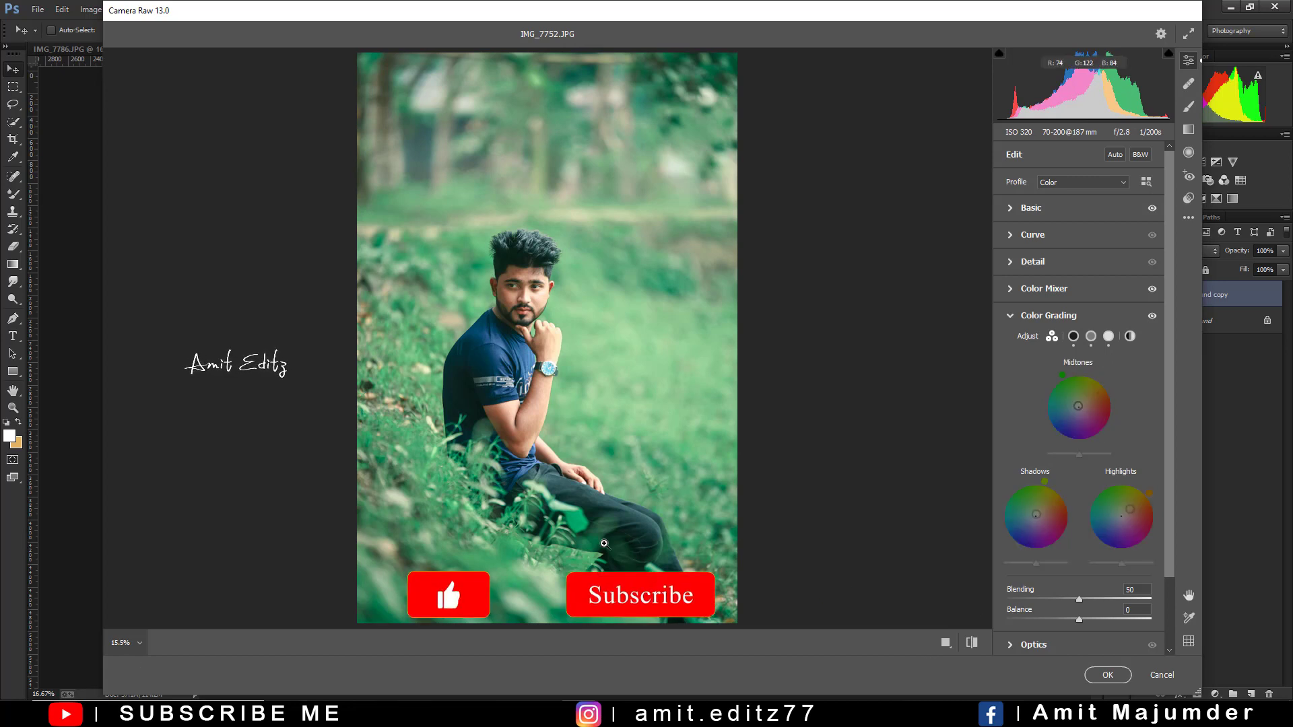
Shape the blue-channel tone curve into an S-curve with three control points
click(1050, 235)
click(1106, 257)
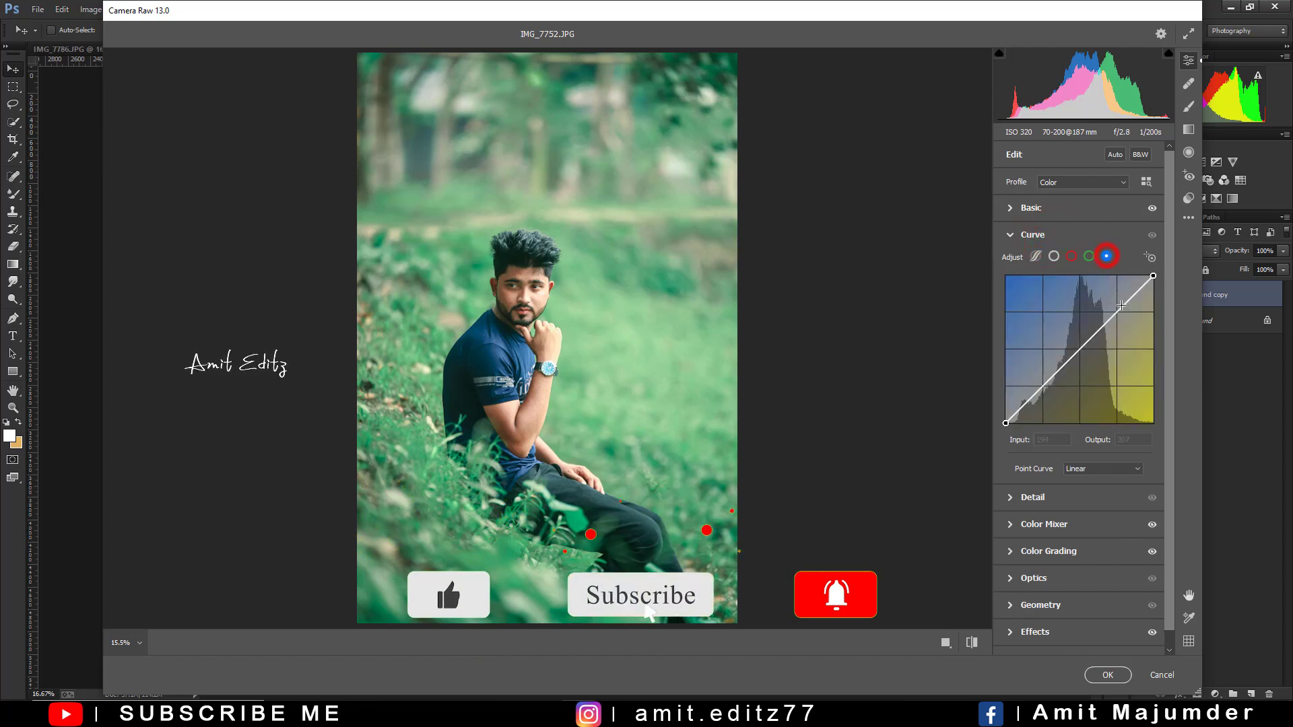
click(1117, 311)
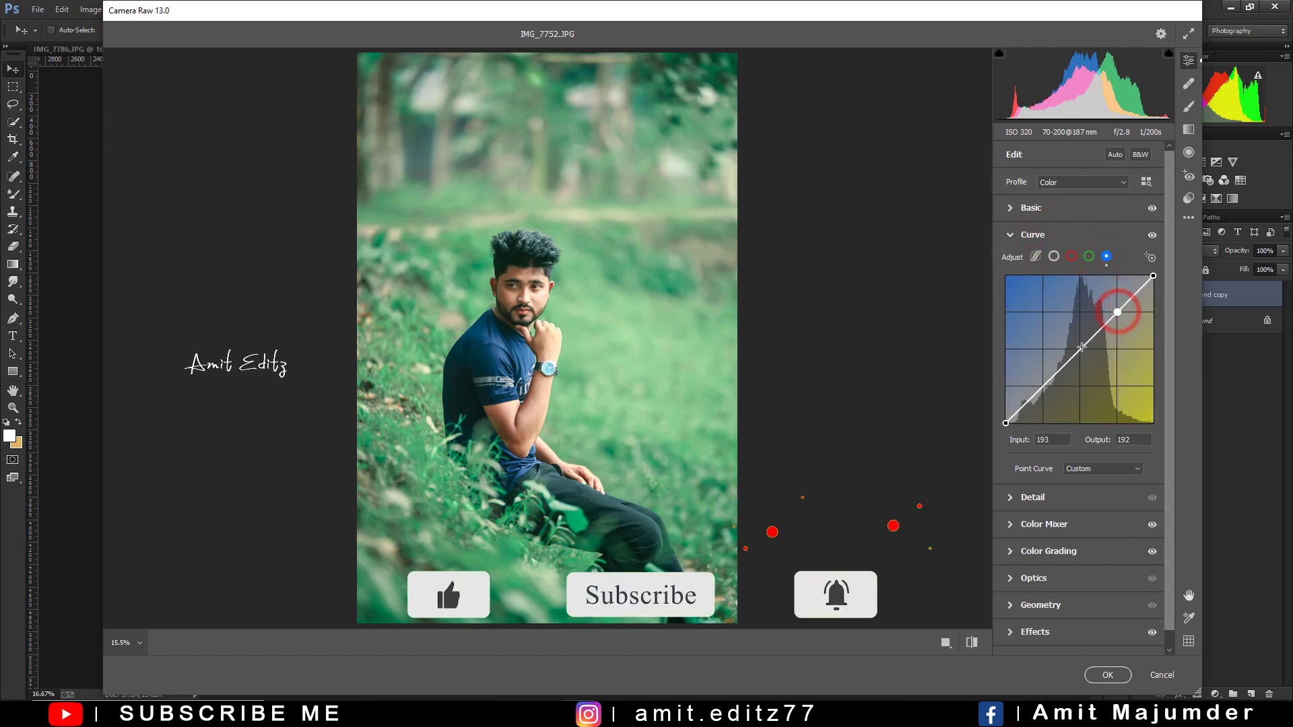
click(1080, 348)
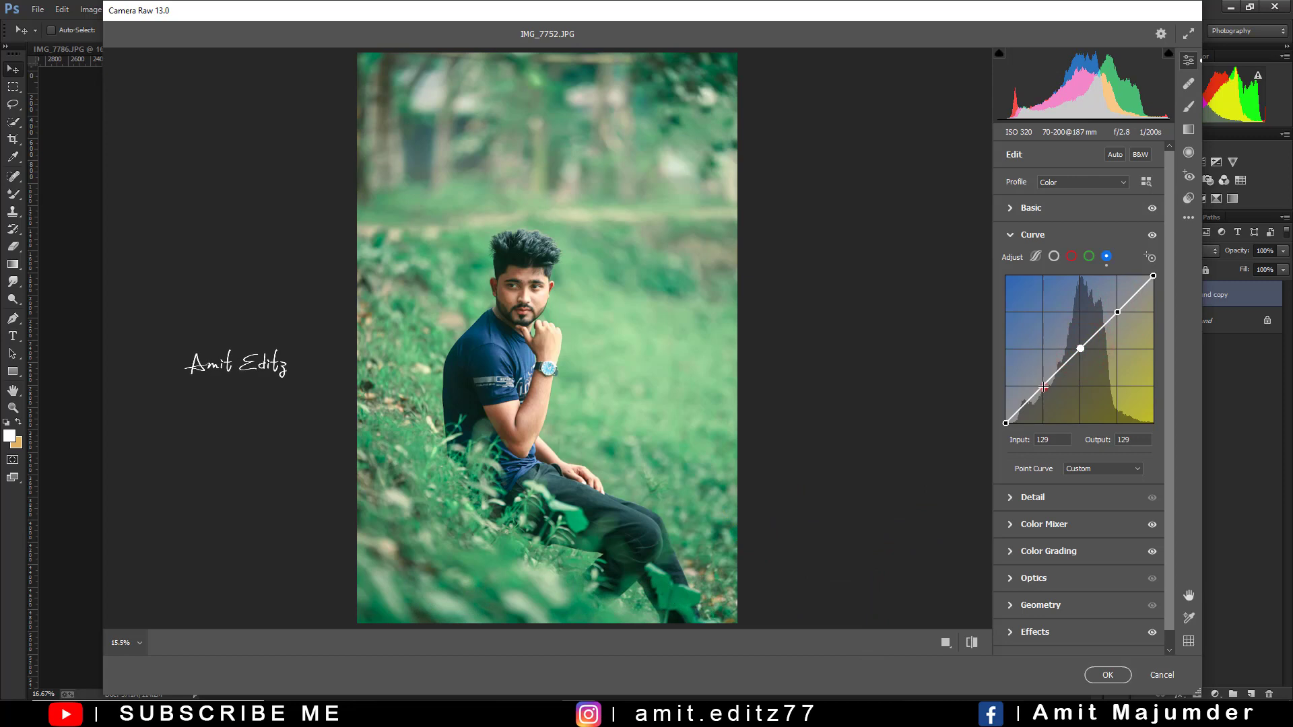
click(1043, 387)
mouse_move(1080, 348)
mouse_down()
mouse_move(1066, 335)
mouse_move(1105, 292)
mouse_up()
drag(1043, 389, 1040, 383)
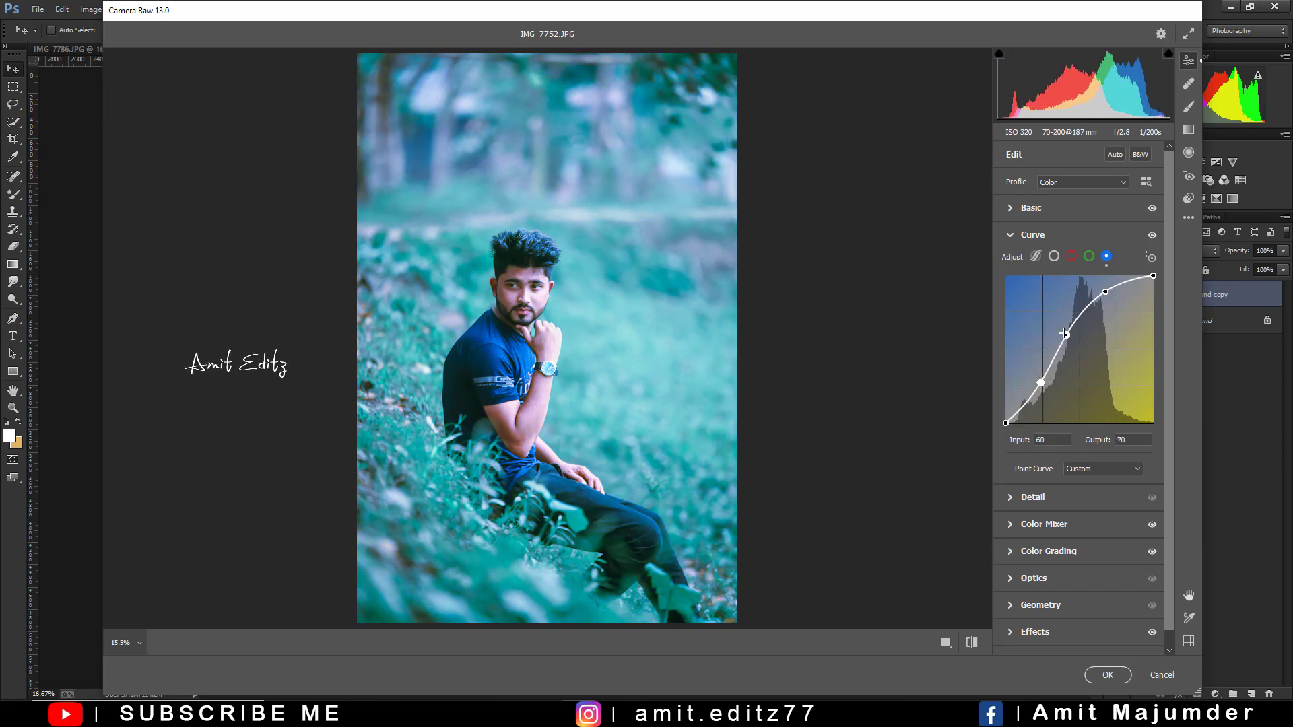
Remove all blue curve points and lift the blue black point to output 18
drag(1066, 335, 1070, 346)
drag(1105, 292, 1118, 310)
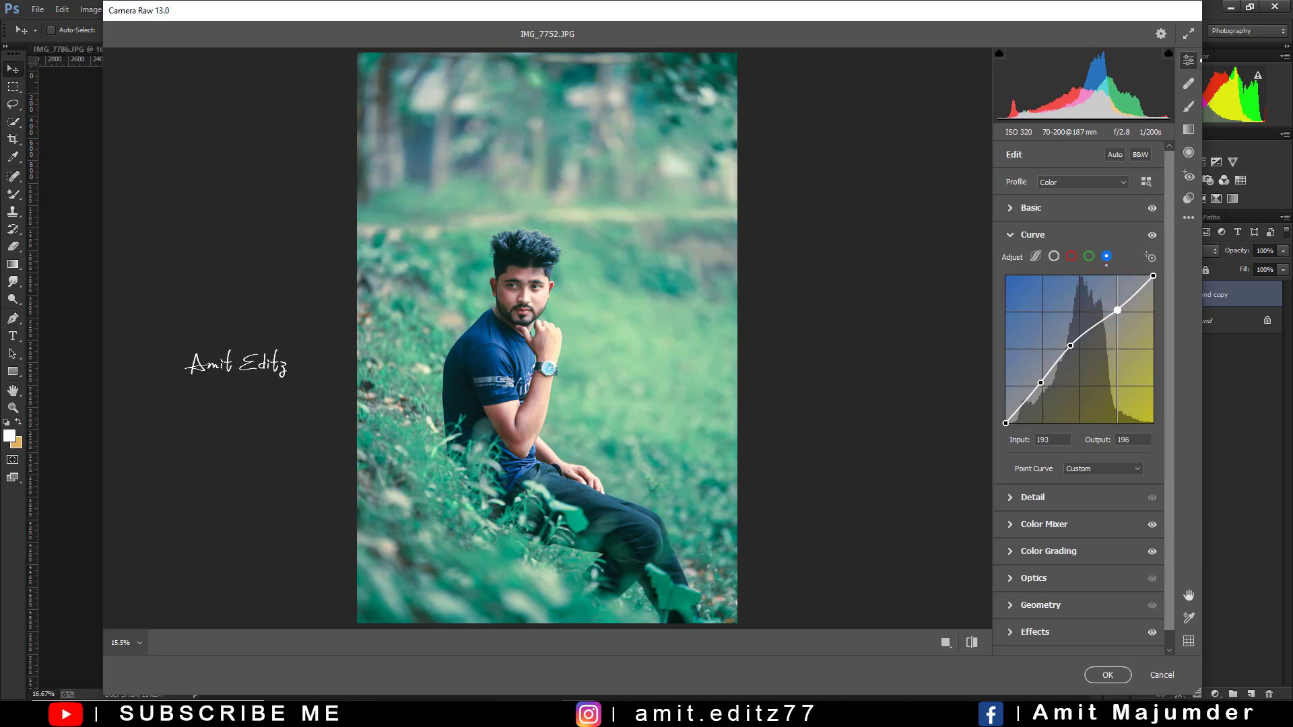
drag(1070, 347, 1070, 352)
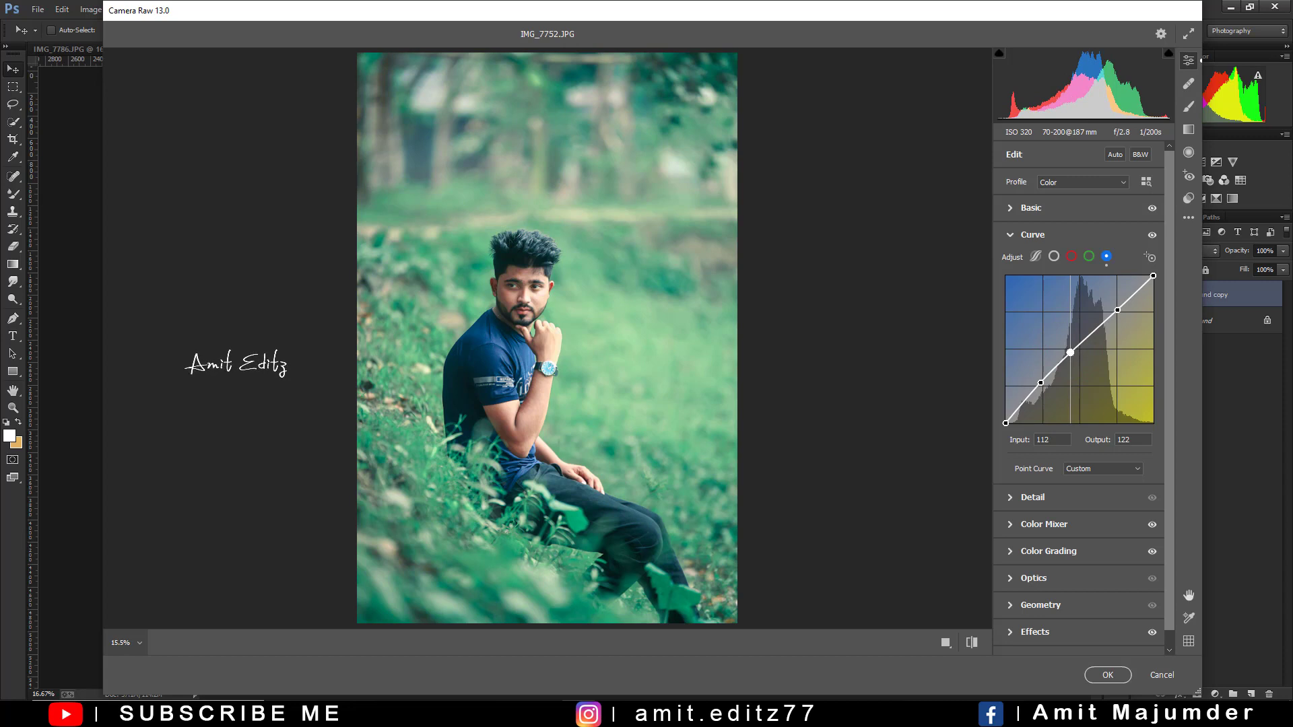
drag(1040, 382, 1040, 384)
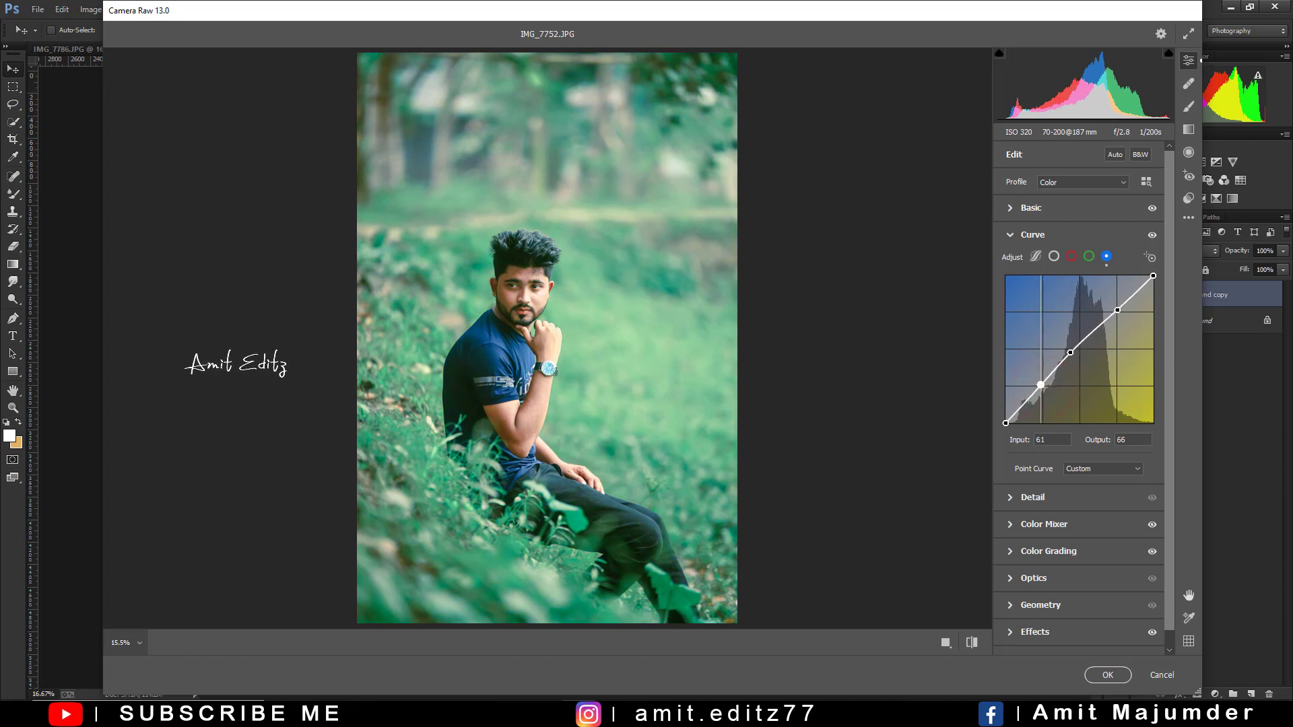
double_click(1041, 384)
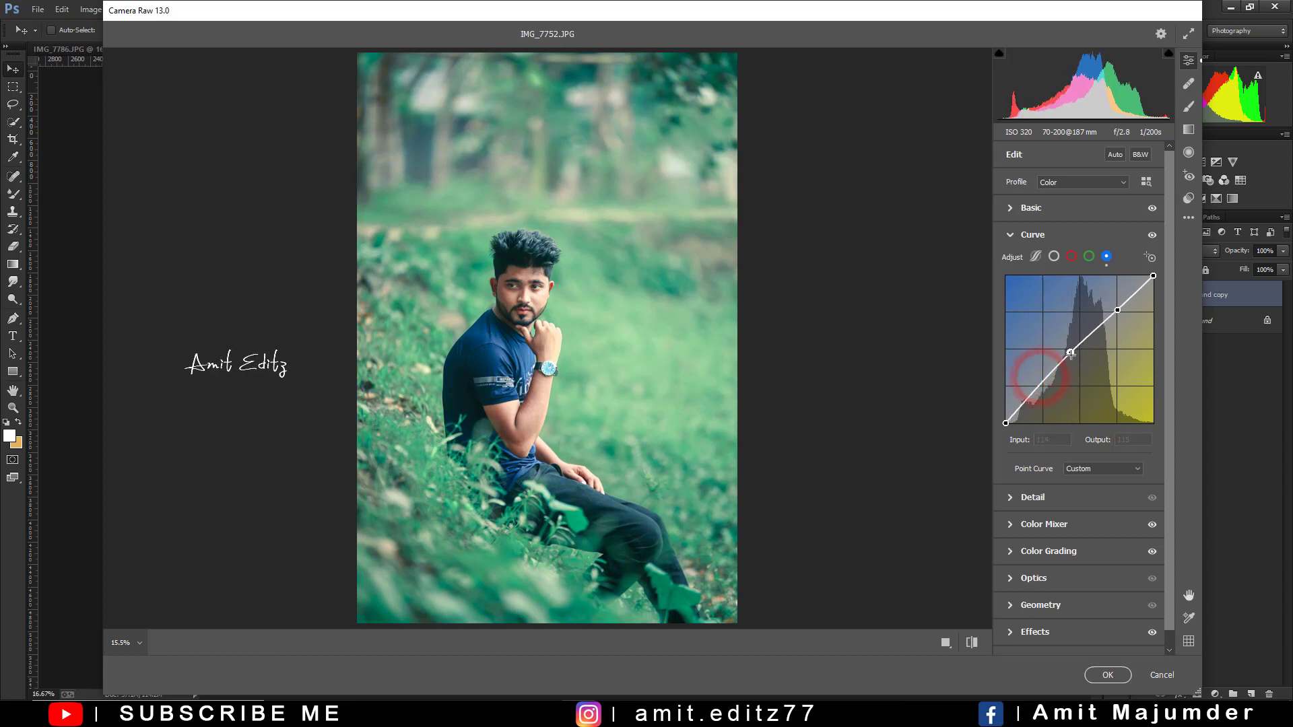
drag(1070, 353, 1070, 351)
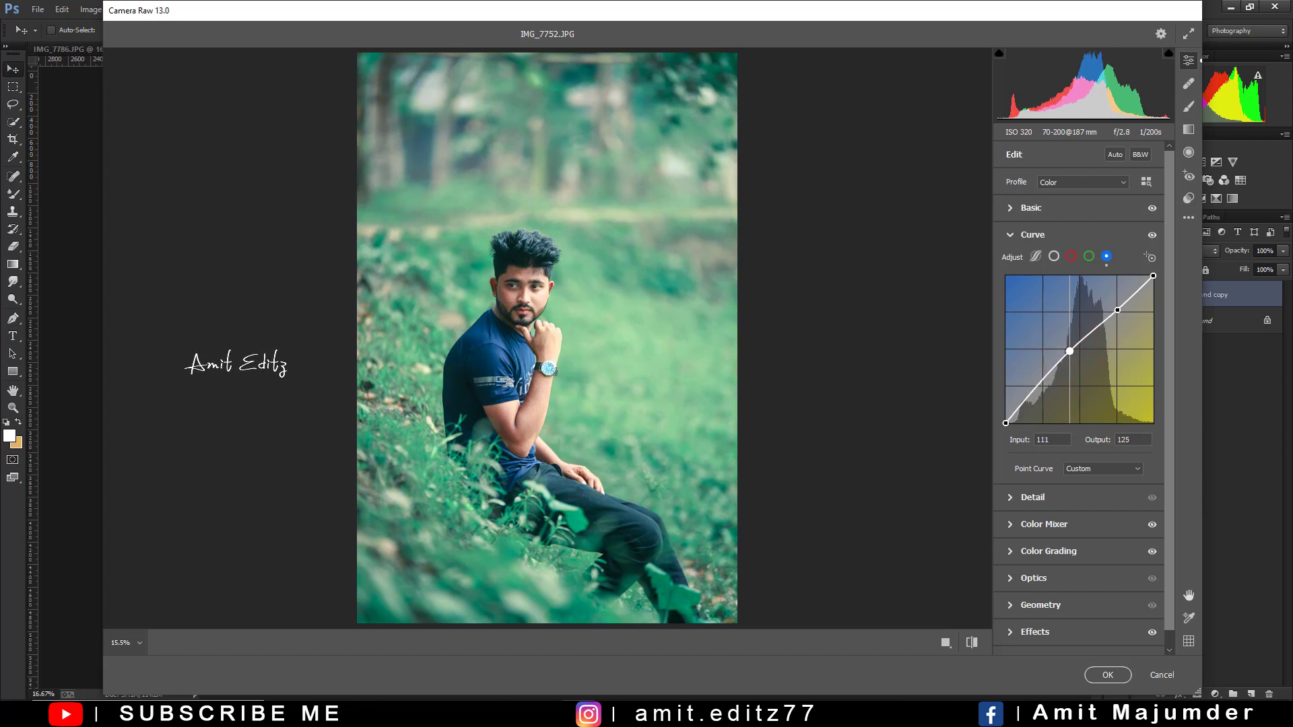
double_click(1070, 350)
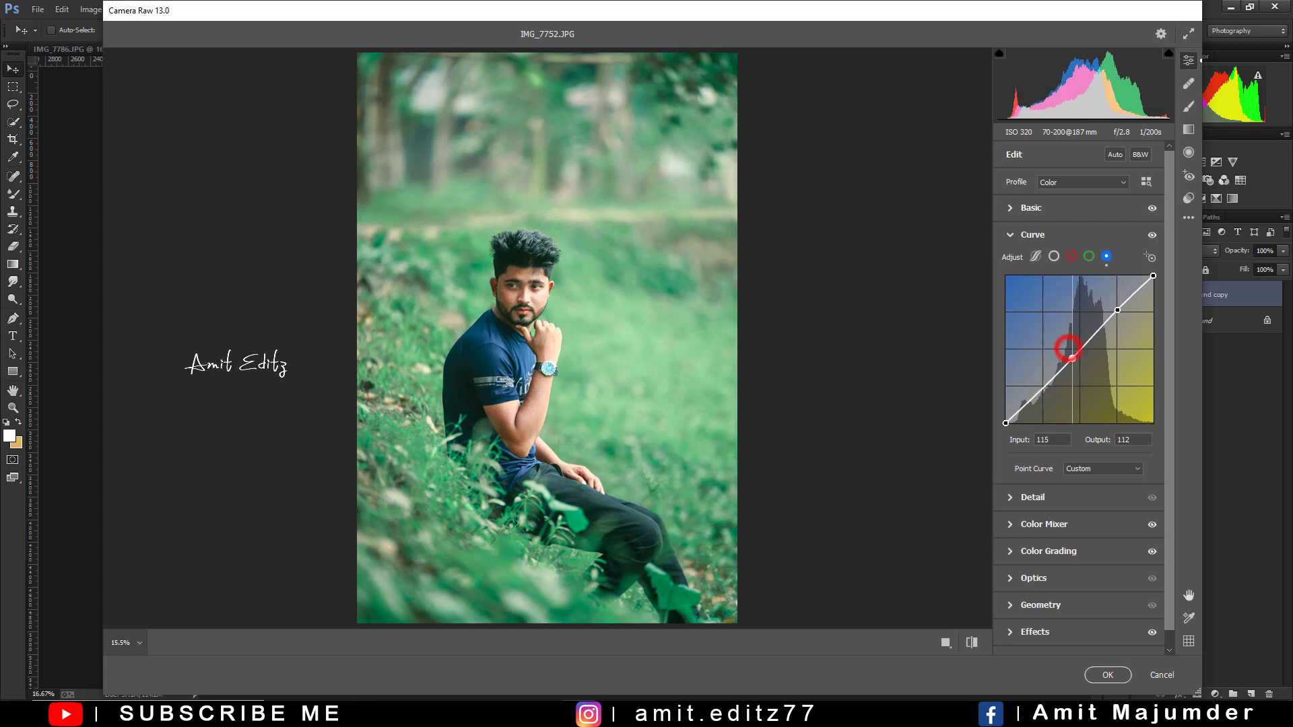
double_click(1117, 308)
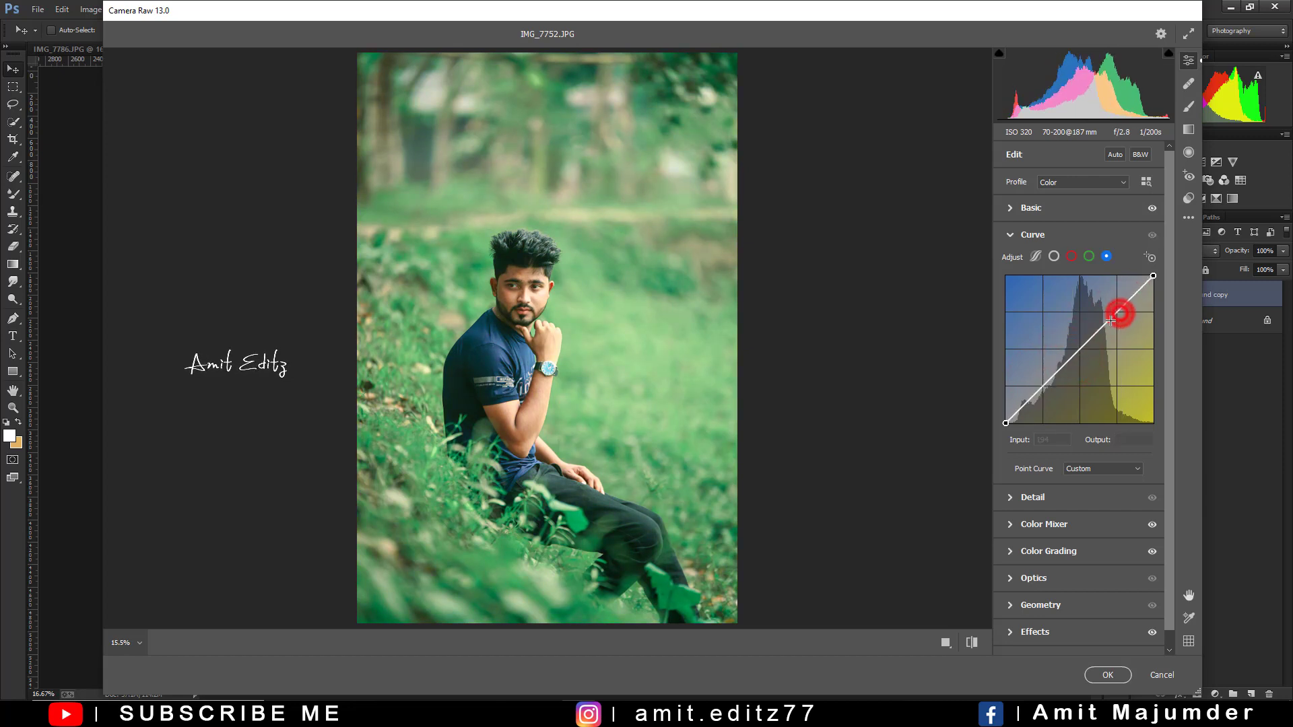
drag(1005, 423, 1005, 413)
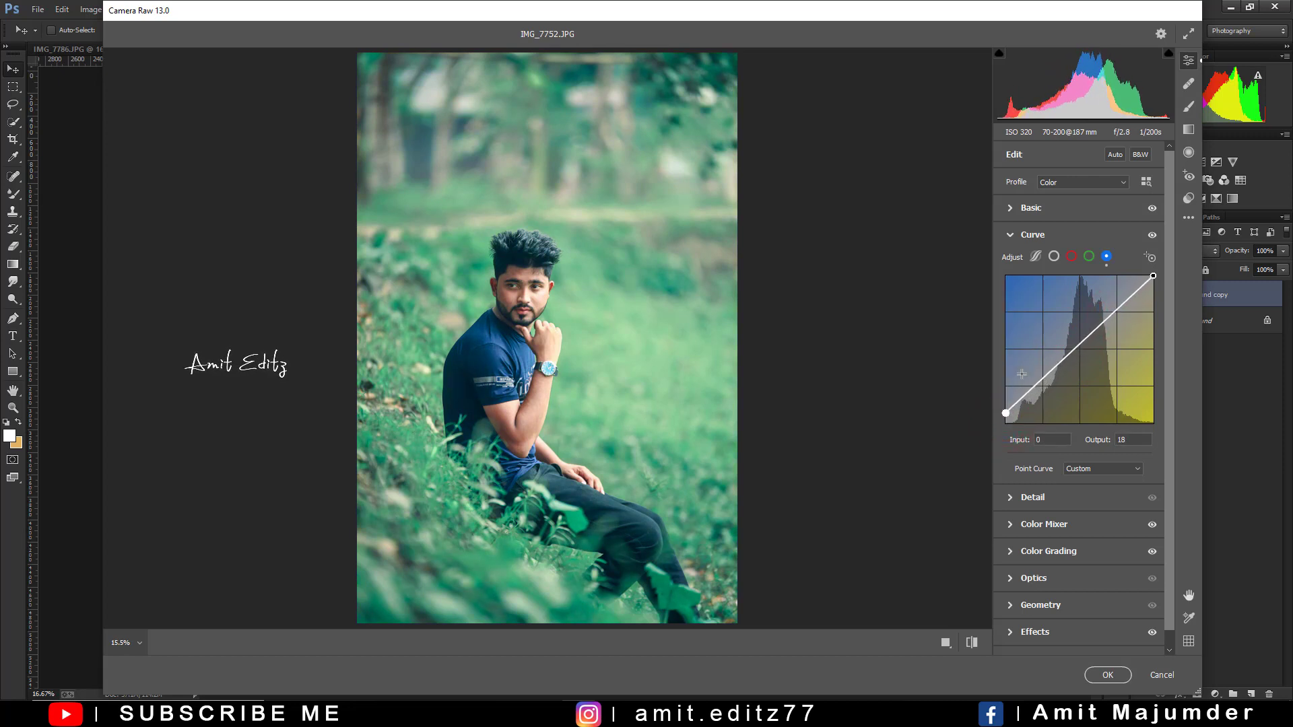
Pull in the green curve's white point, then bend the red curve via a new anchor
click(1089, 256)
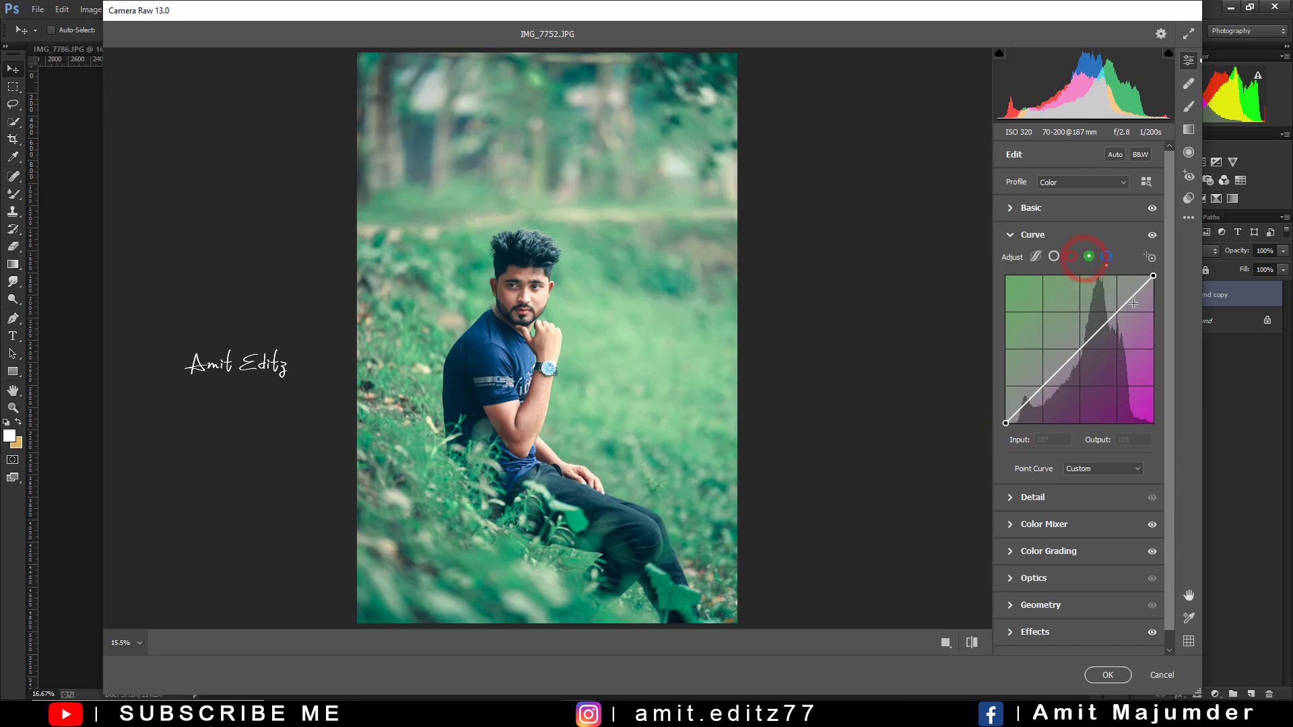
drag(1153, 276, 1150, 275)
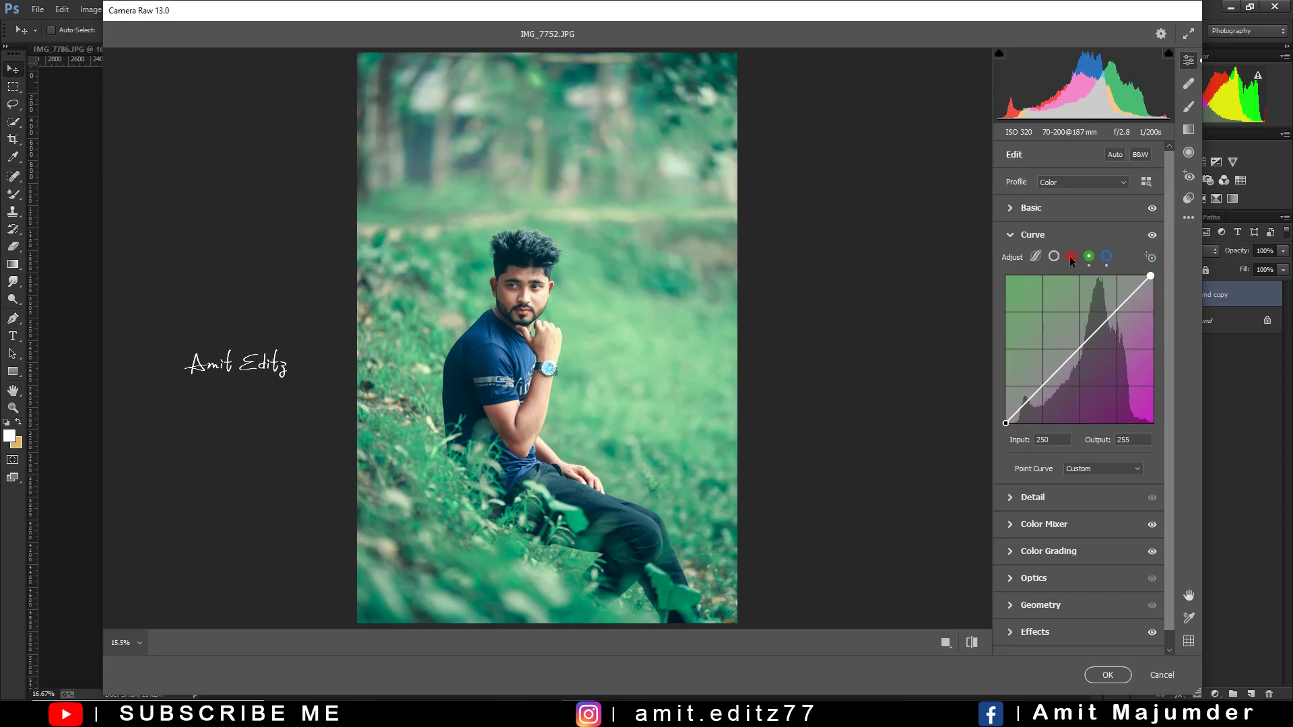
click(1072, 258)
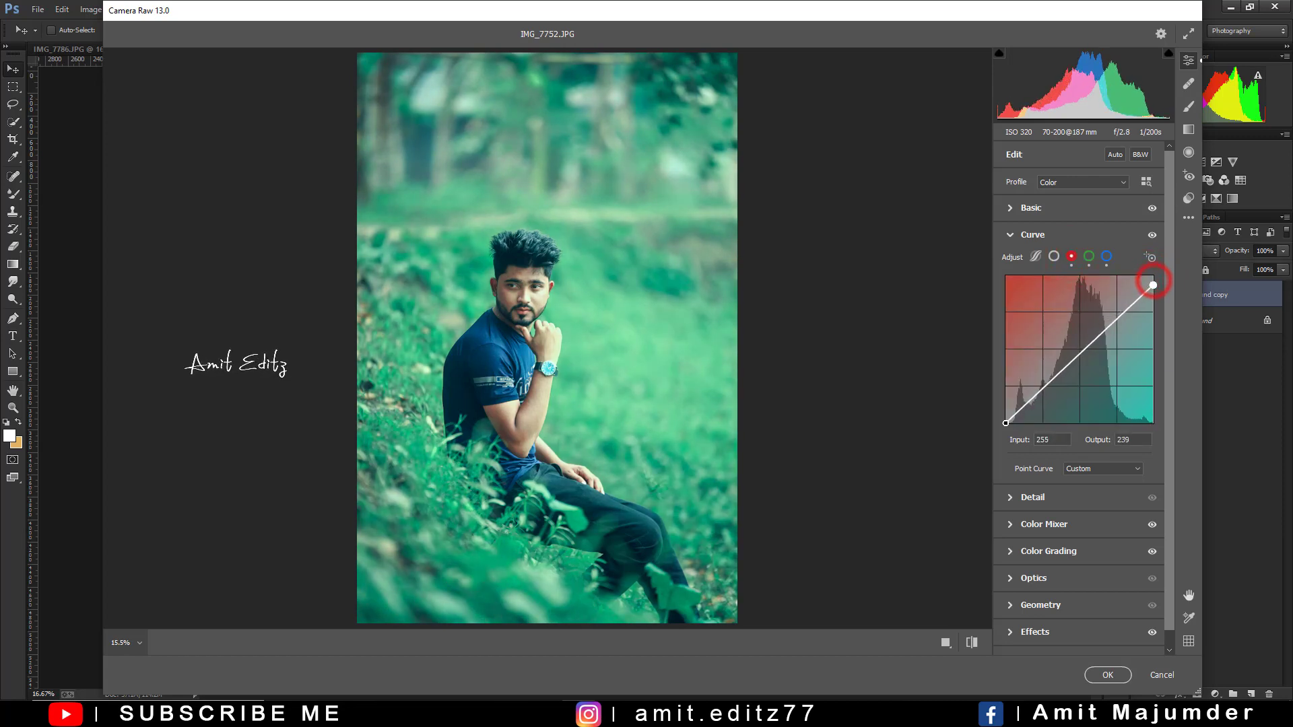
drag(1152, 278, 1153, 275)
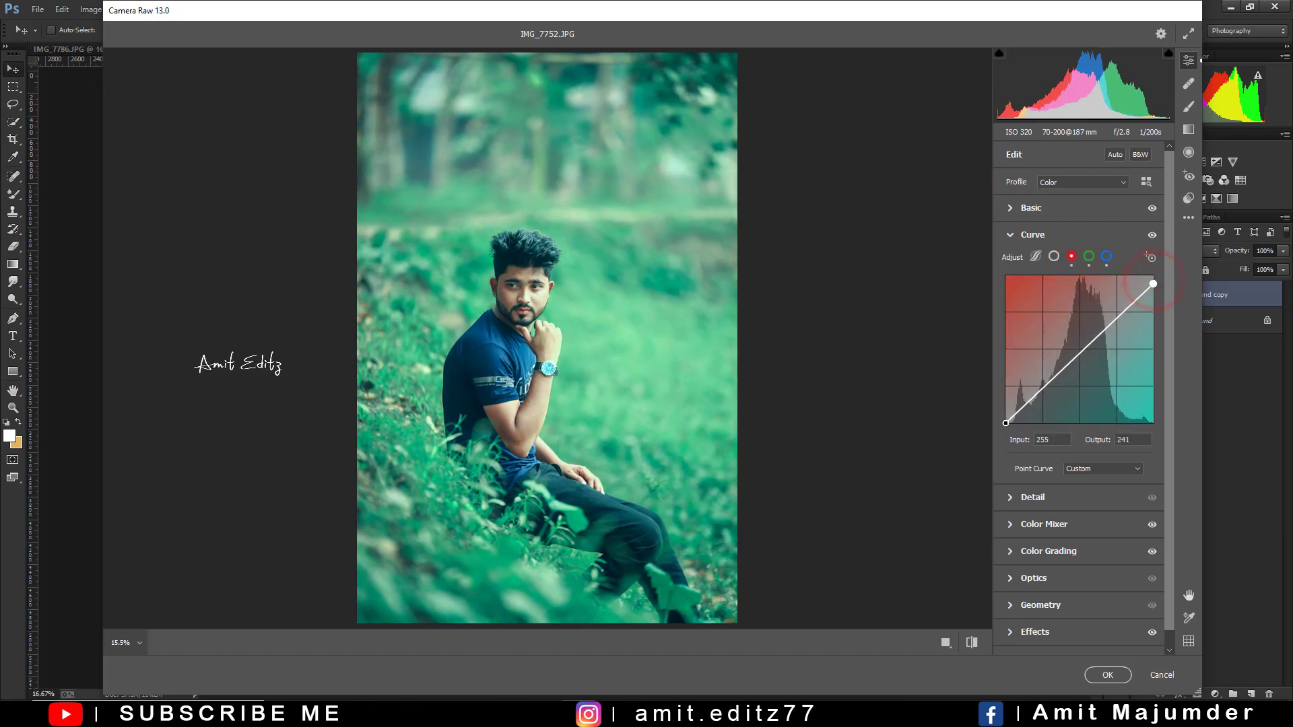
click(1042, 385)
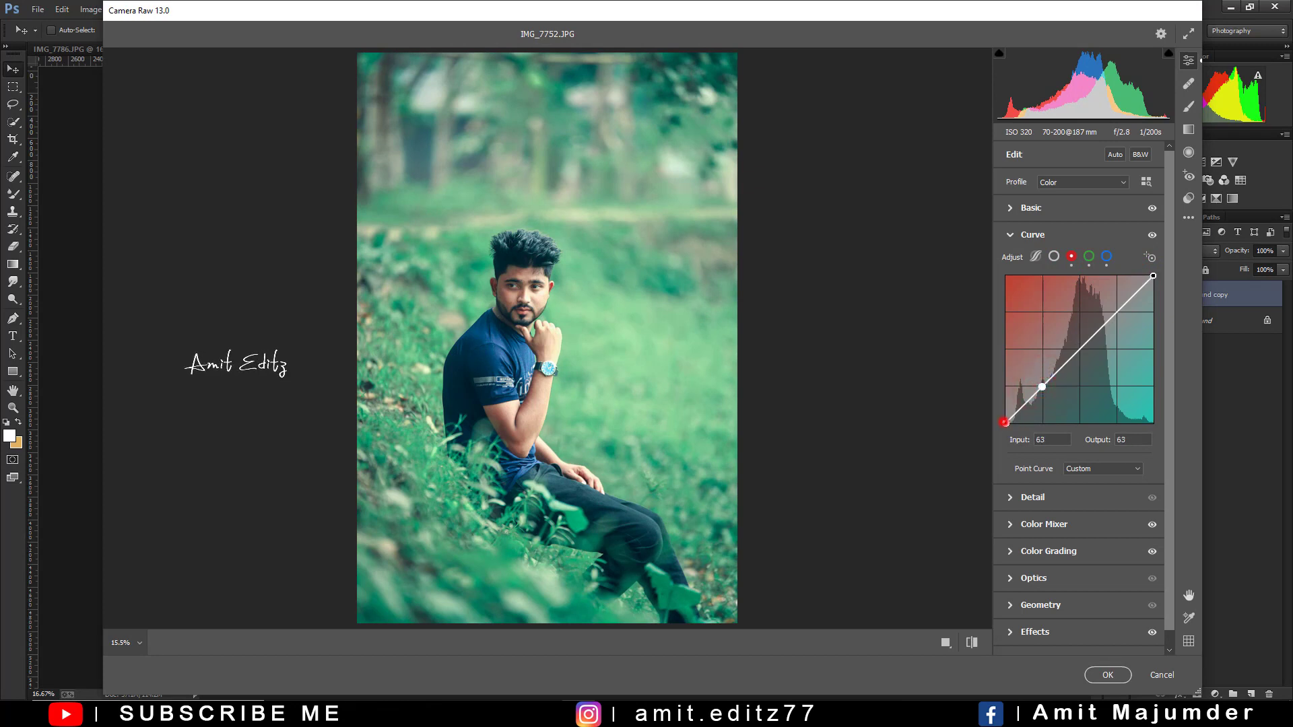
drag(1006, 423, 1005, 423)
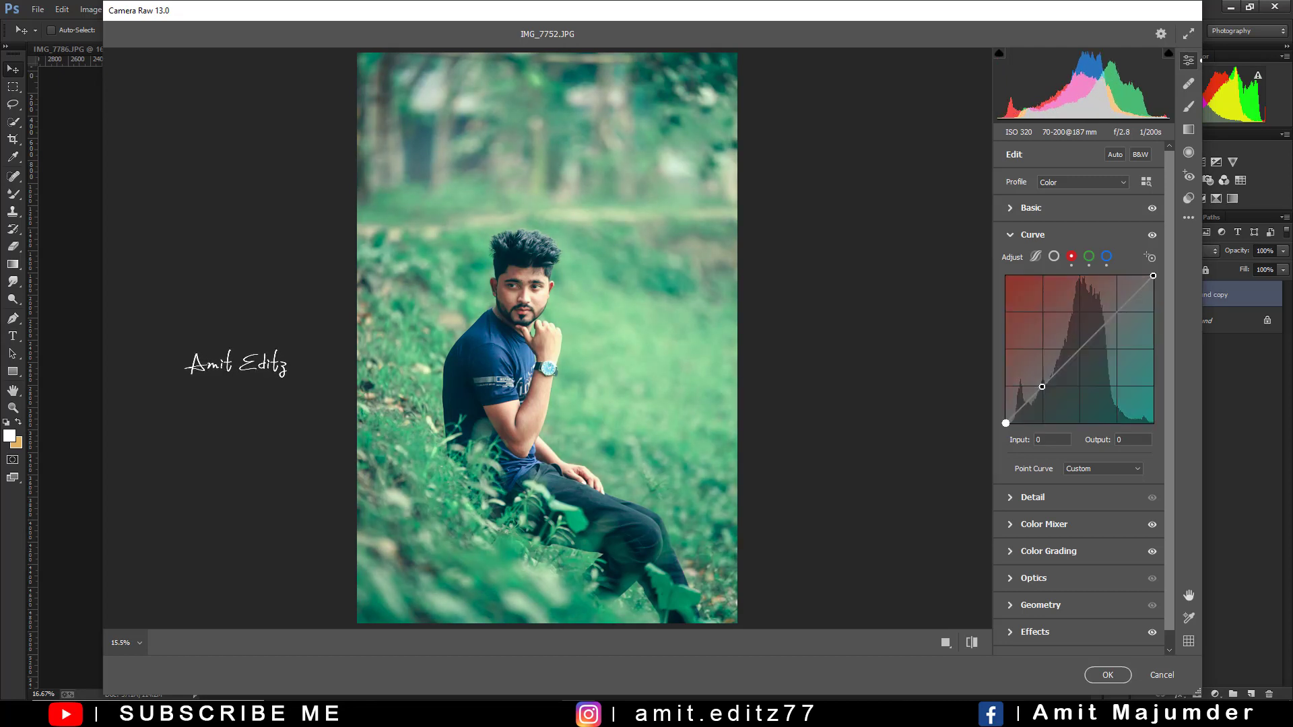
On the RGB tone curve, lower the white point and lift the black point for faded tones
click(1054, 256)
drag(1153, 277, 1152, 290)
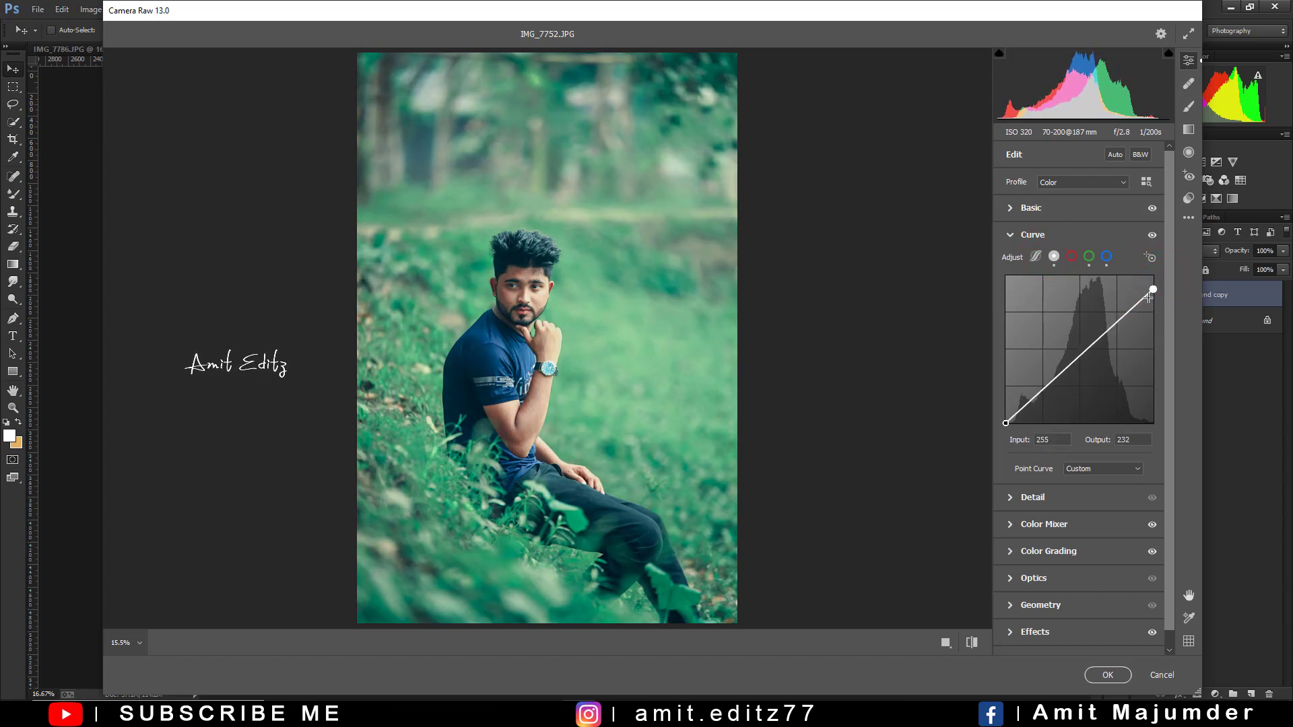
click(1041, 387)
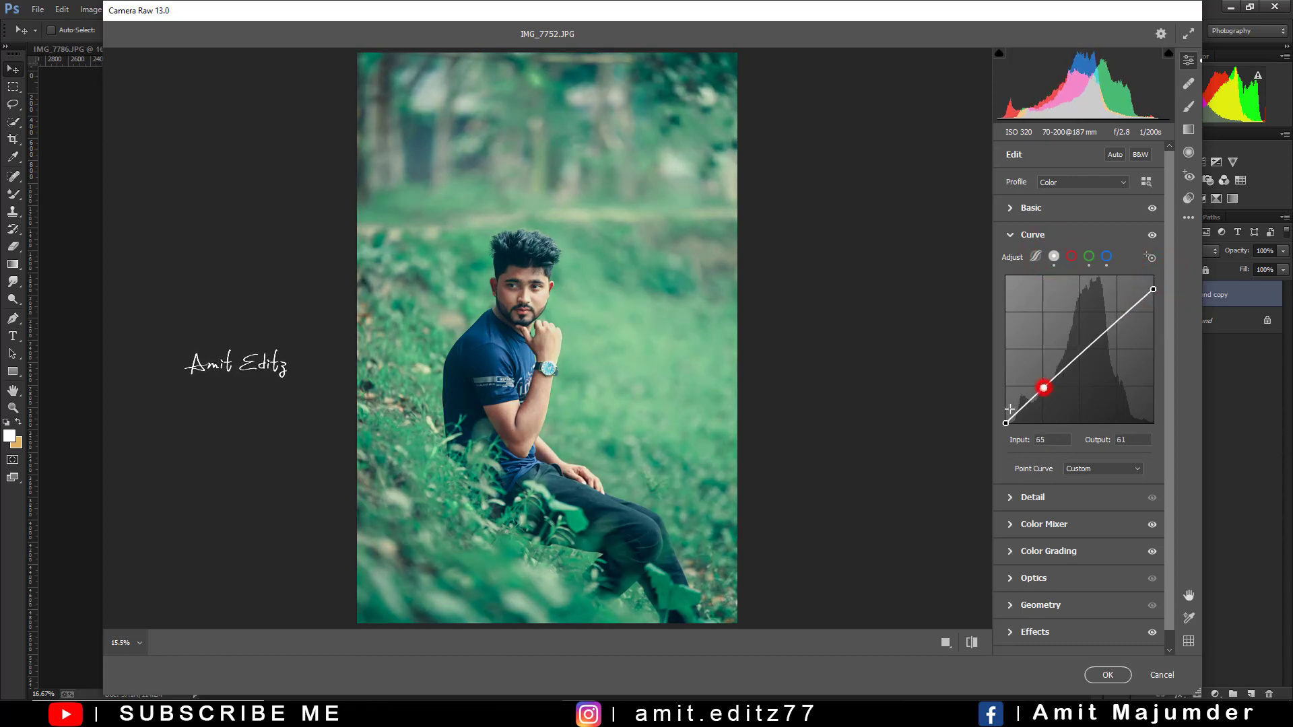
mouse_move(1005, 423)
mouse_down()
mouse_move(1006, 409)
mouse_move(1015, 419)
mouse_up()
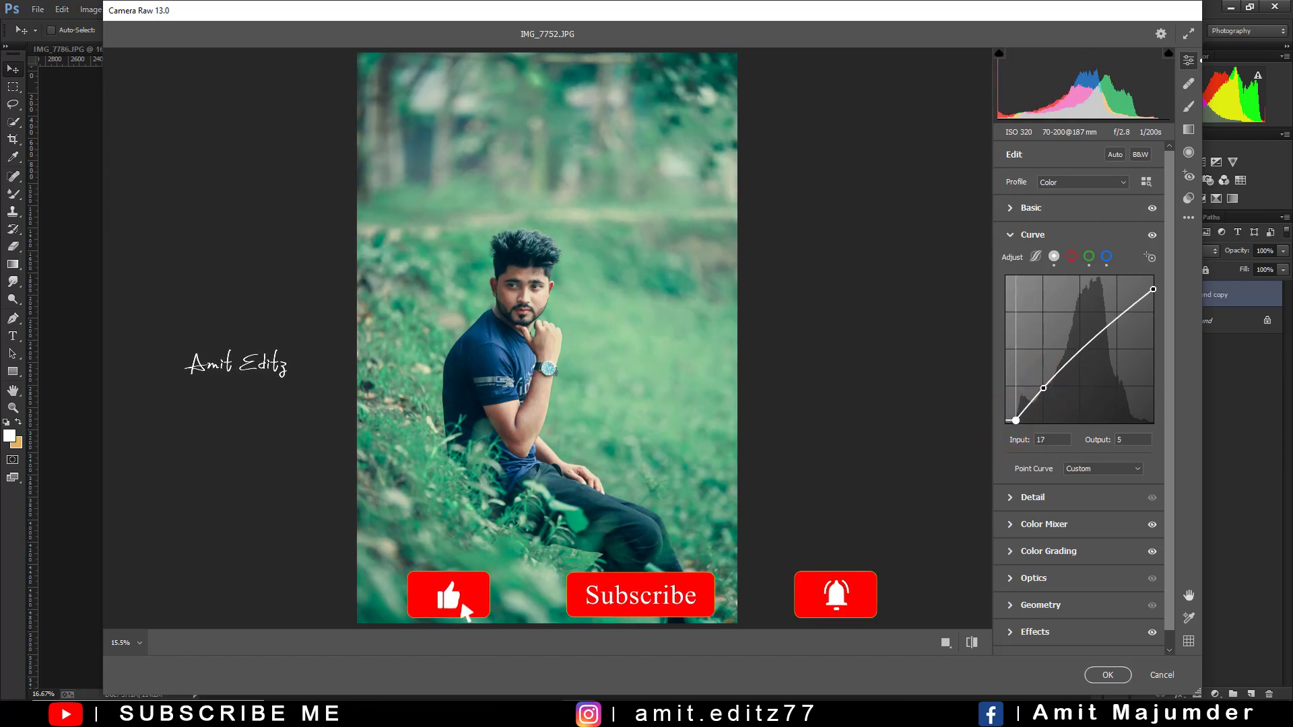
drag(1016, 418, 1012, 421)
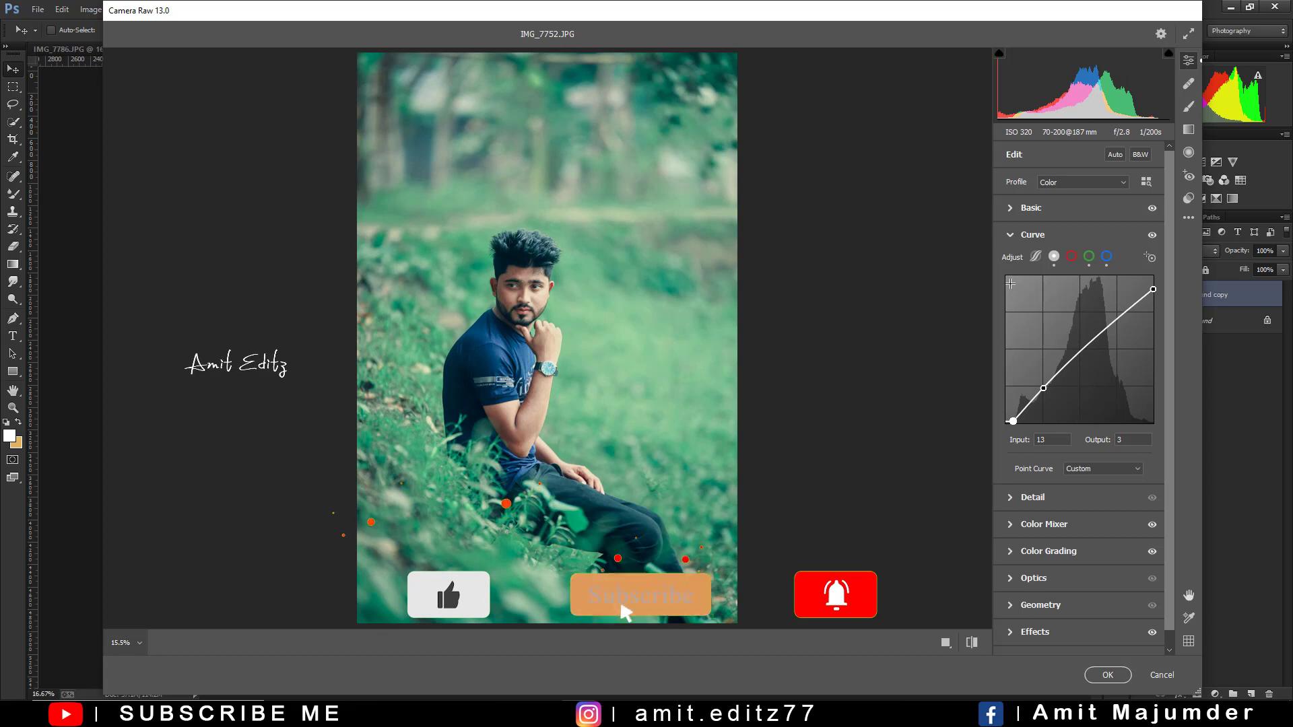
Set the parametric curve to Highlights +19 and Lights -20, then reopen the Basic panel
click(1036, 256)
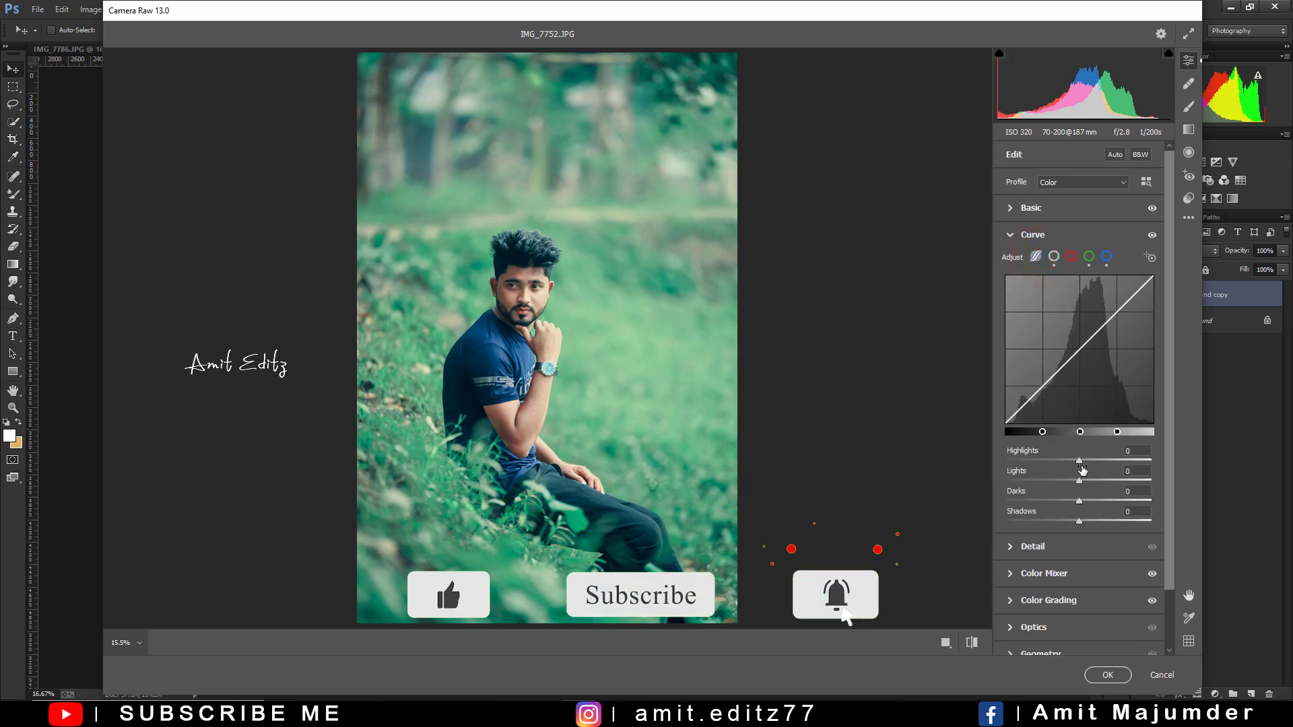
mouse_move(1078, 461)
mouse_down()
mouse_move(1048, 460)
mouse_move(1109, 458)
mouse_move(1056, 483)
mouse_move(1058, 505)
mouse_move(1106, 519)
mouse_move(1076, 519)
mouse_up()
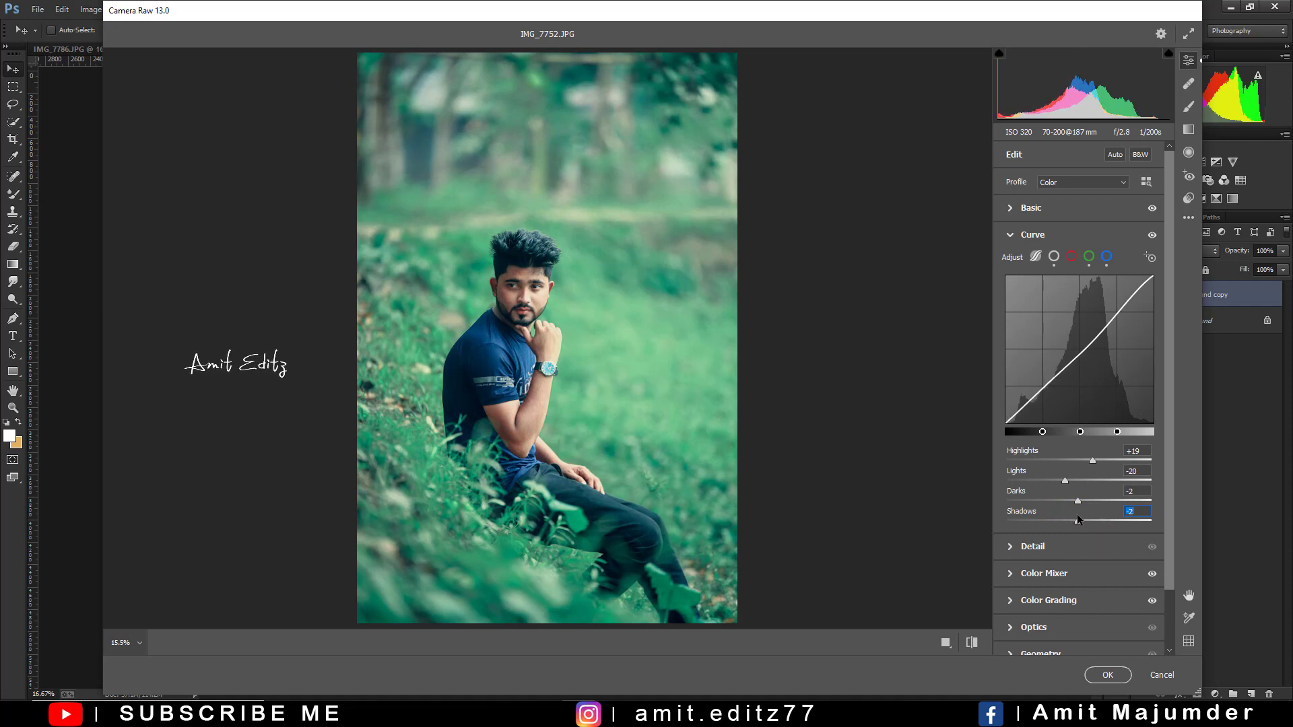
click(1031, 208)
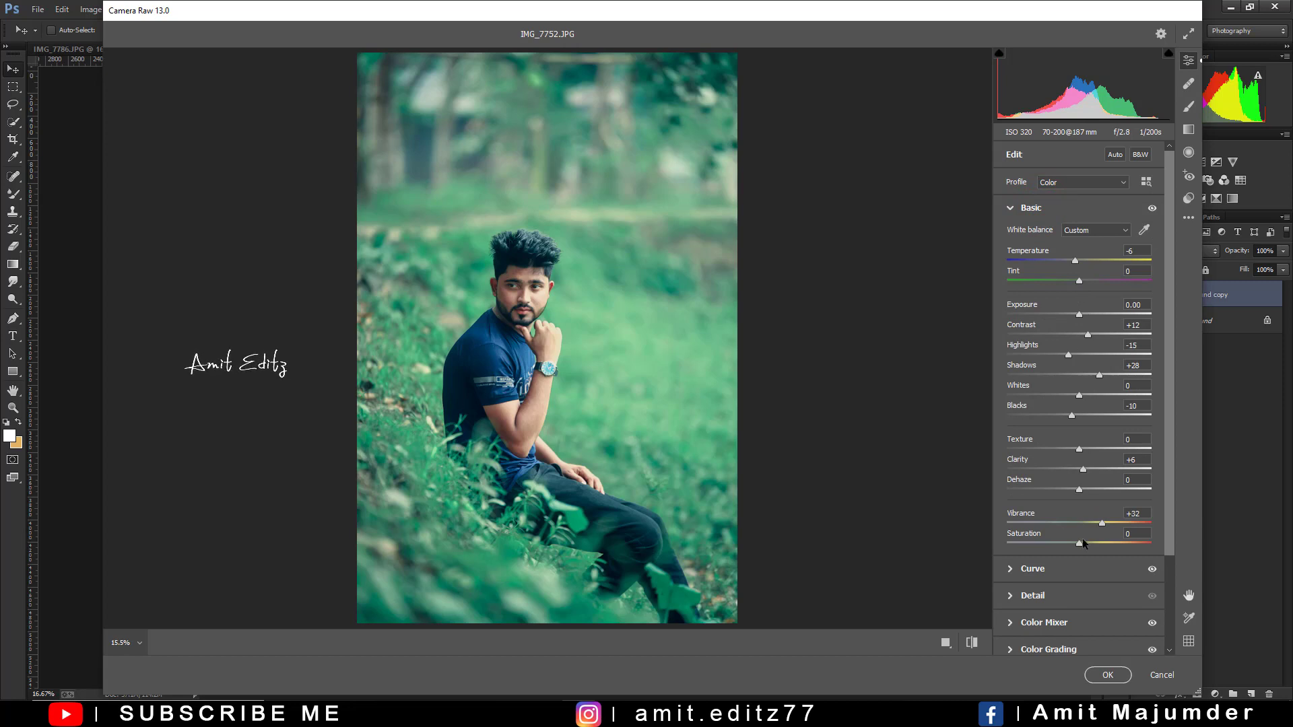
Reset Saturation to 0 and add a -27 vignette with Midpoint 43, Roundness -5, Feather 53
mouse_move(1098, 544)
mouse_down()
mouse_move(1110, 544)
mouse_move(1074, 539)
mouse_up()
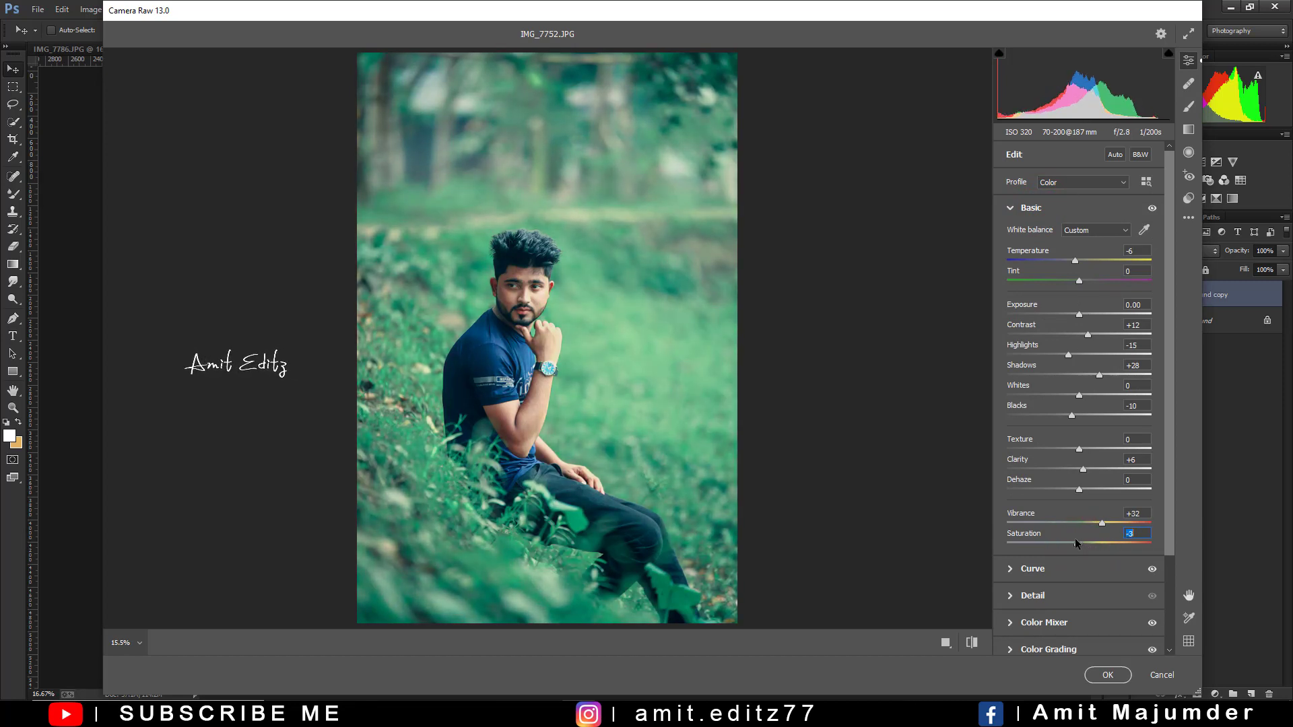
double_click(1077, 542)
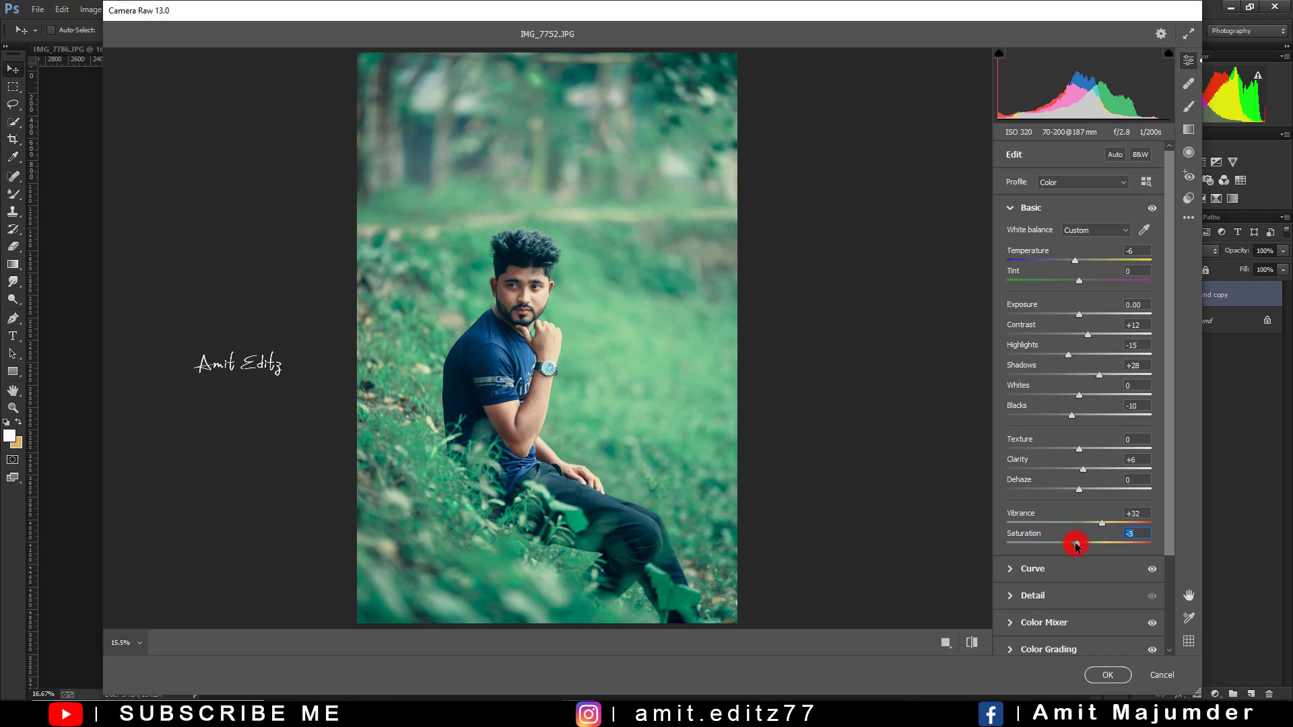
scroll(1067, 593, down, 3)
click(1061, 614)
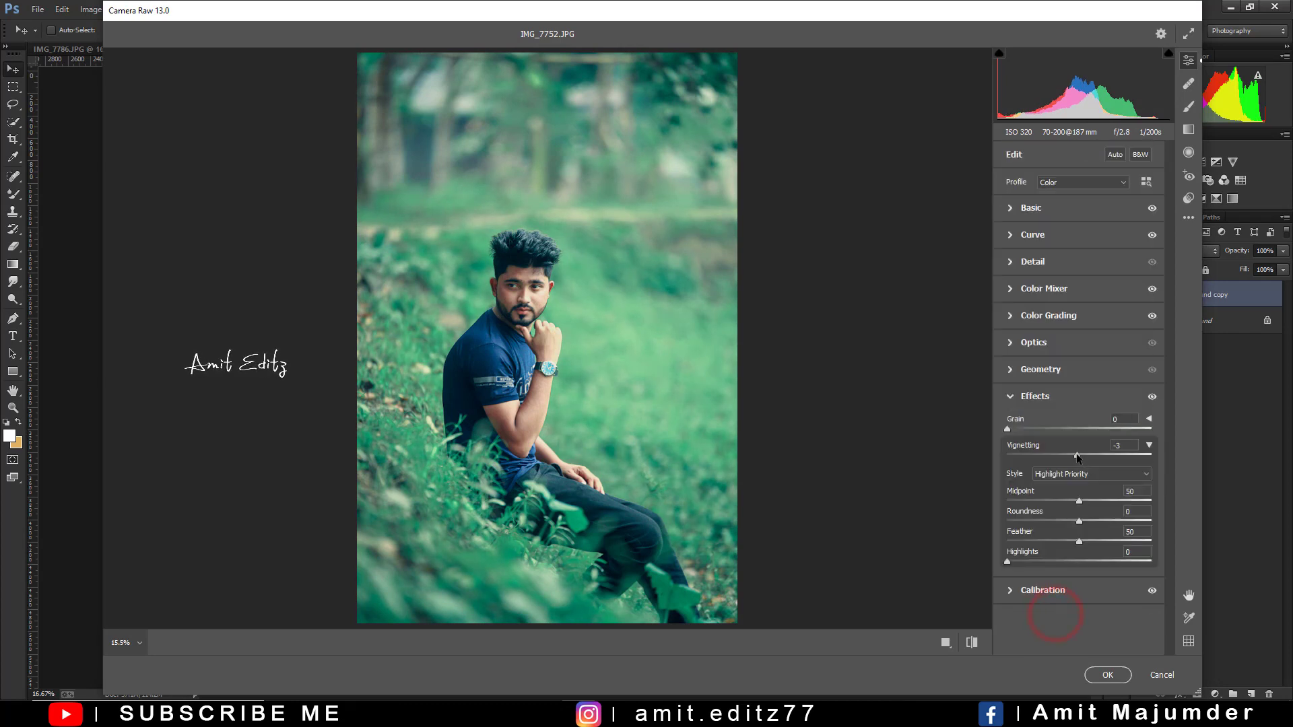
drag(1077, 456, 1059, 455)
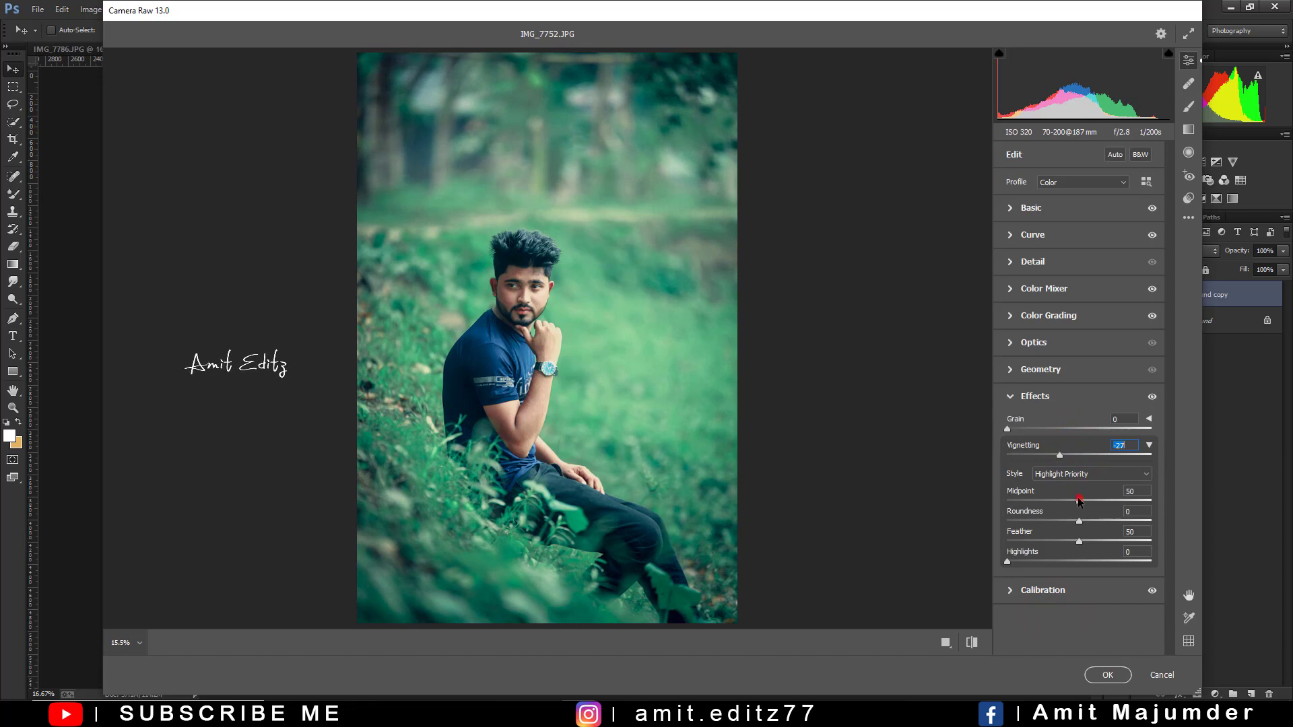
drag(1078, 499, 1084, 540)
In Color Mixer saturation, set Aquas to 3 and bring some Greens saturation back
click(1055, 289)
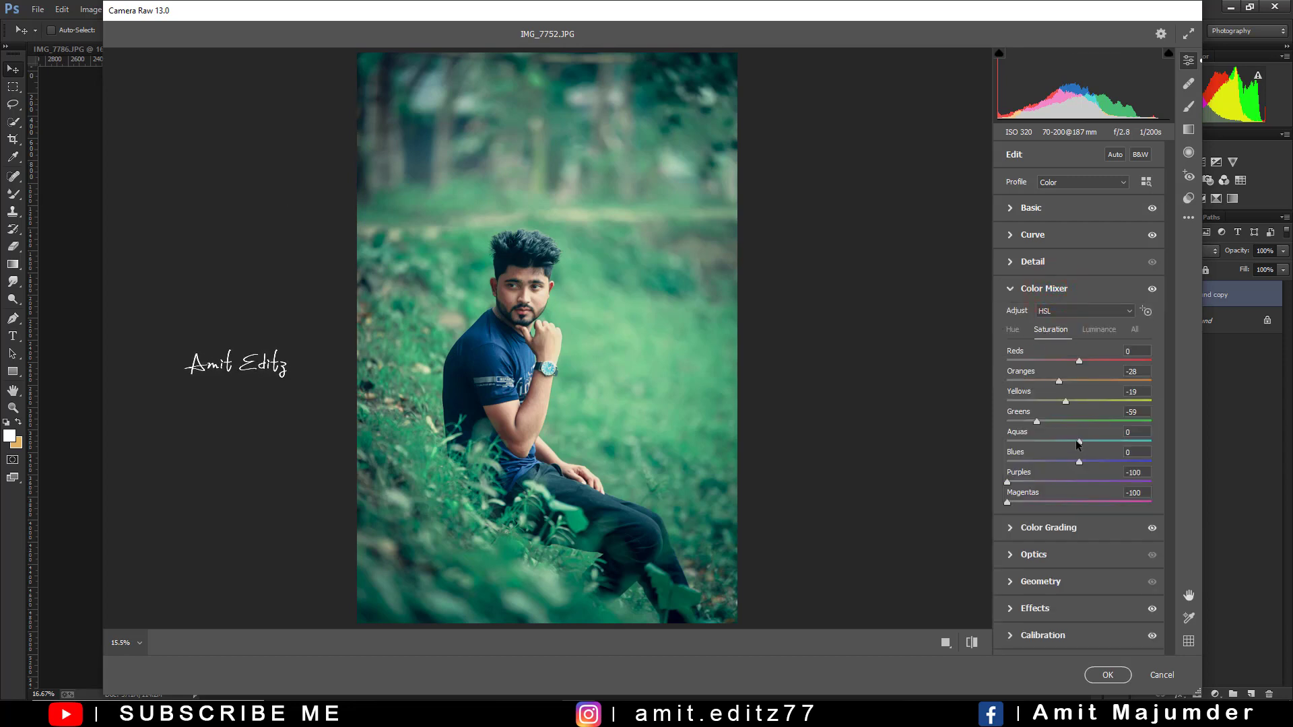
mouse_move(1077, 440)
mouse_down()
mouse_move(1183, 452)
mouse_move(956, 460)
mouse_up()
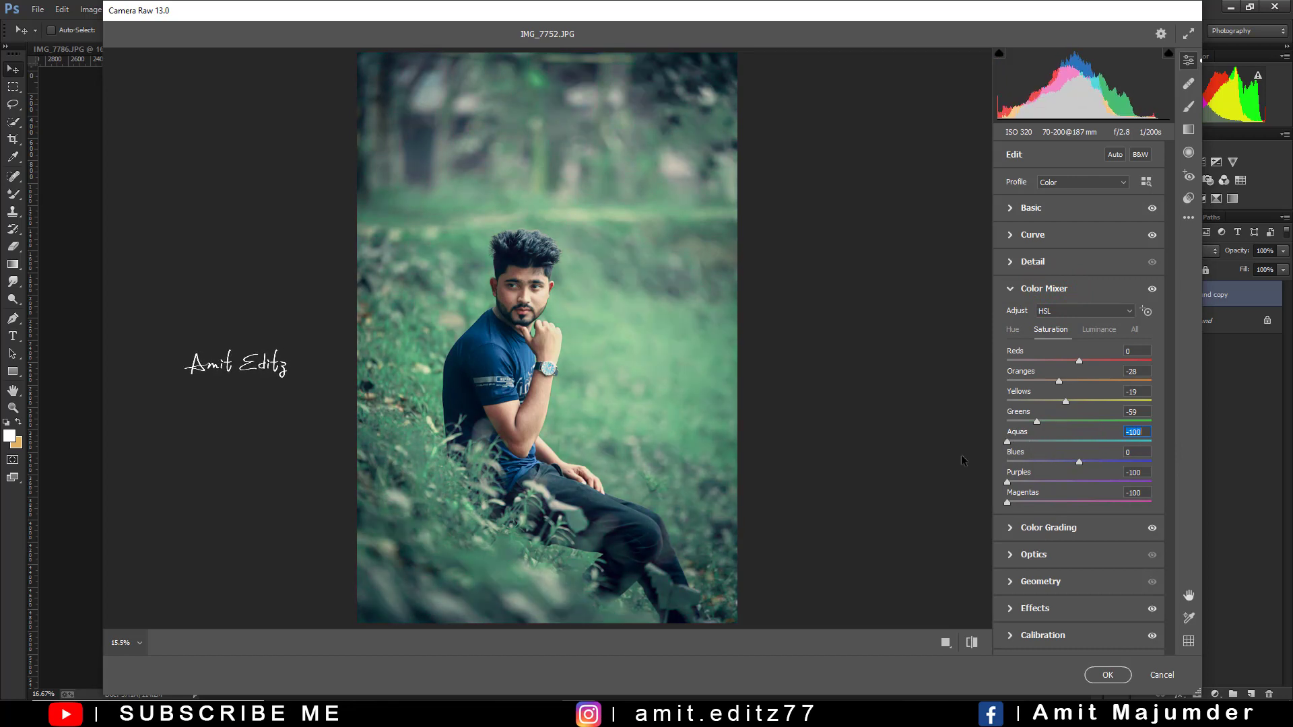
text(36)
key(Return)
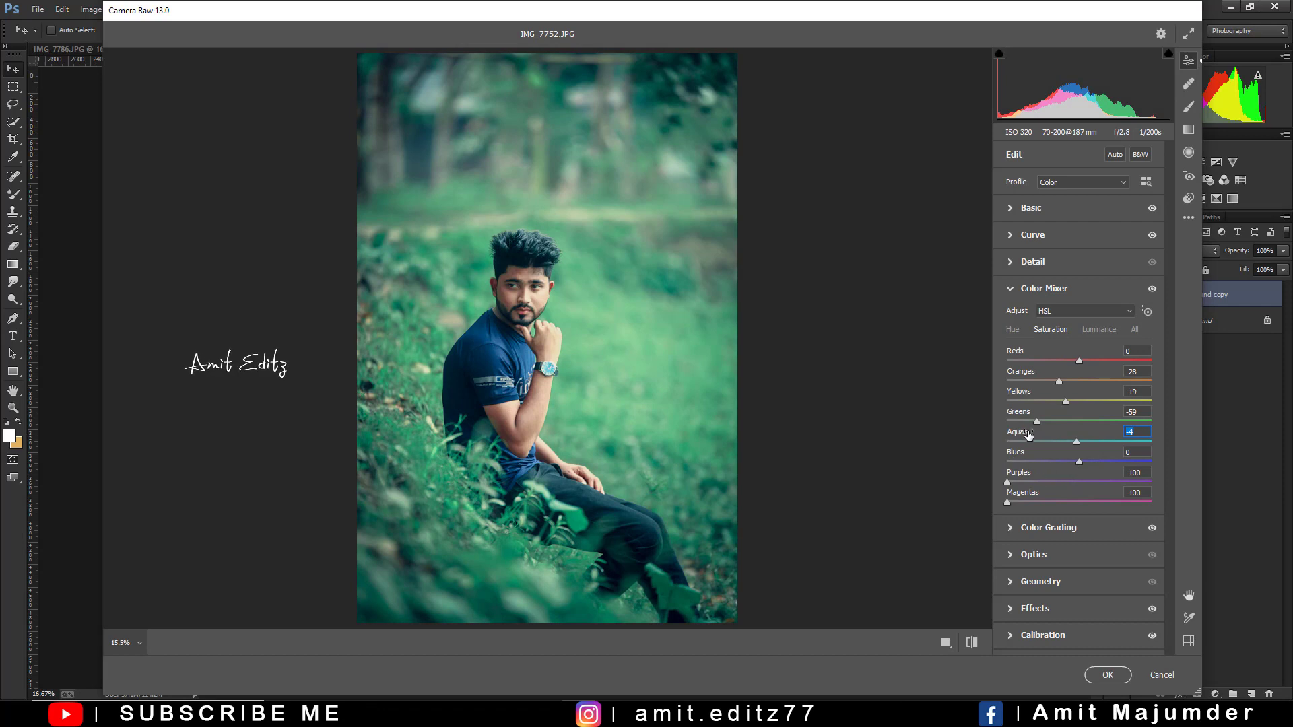
mouse_move(1035, 420)
mouse_down()
mouse_move(1054, 422)
mouse_move(989, 422)
mouse_move(1030, 424)
mouse_up()
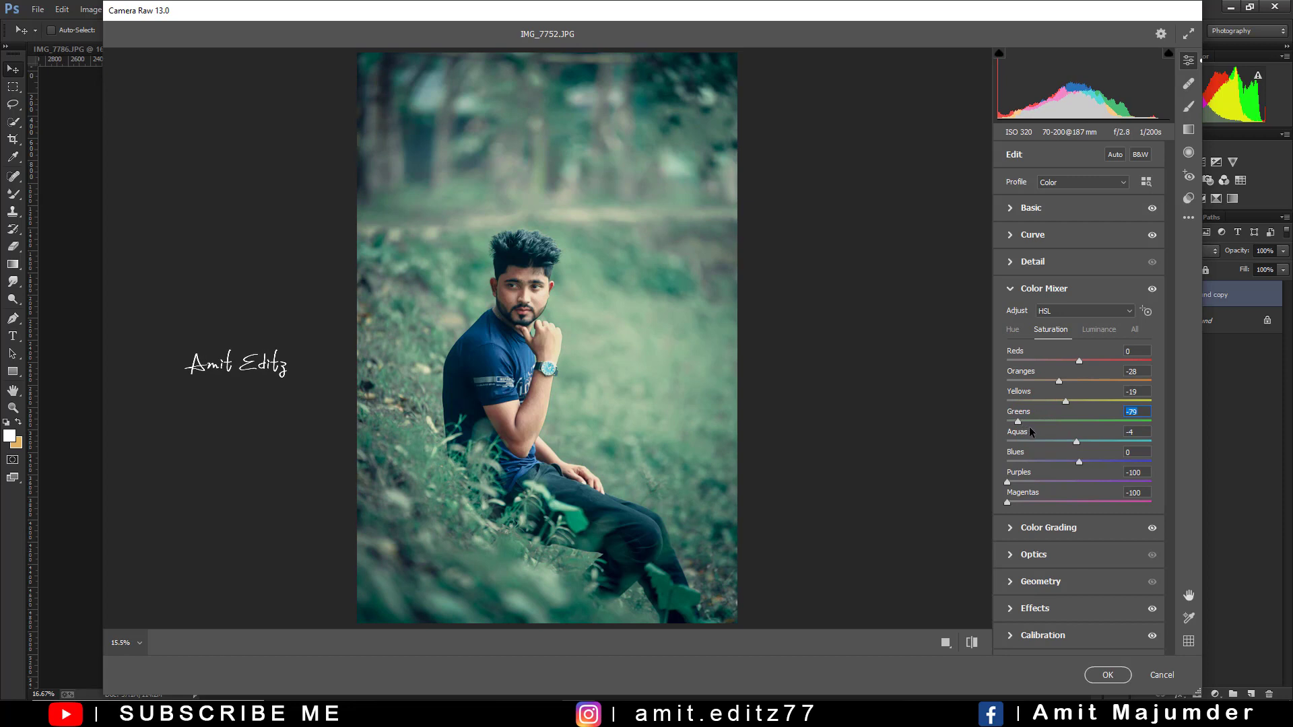
Set Color Mixer hue to Greens +100 and Yellows -100 to turn foliage teal
click(1013, 329)
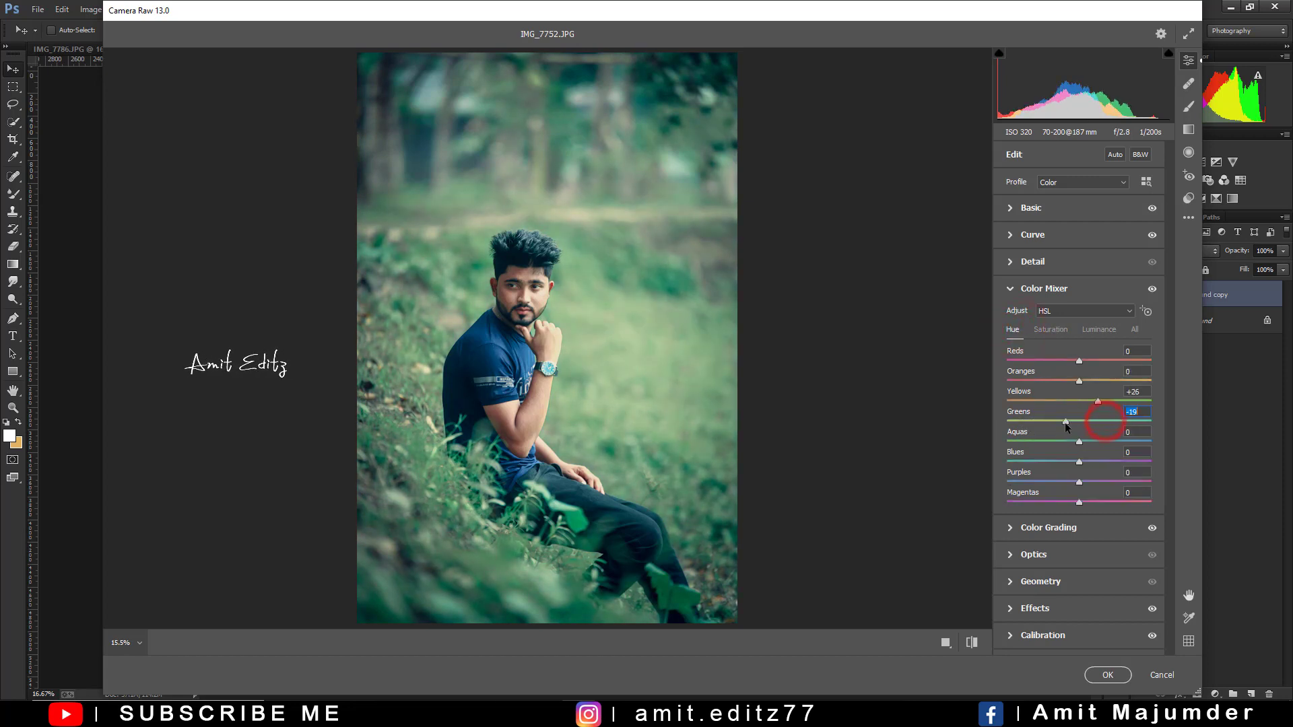
drag(1105, 421, 1146, 421)
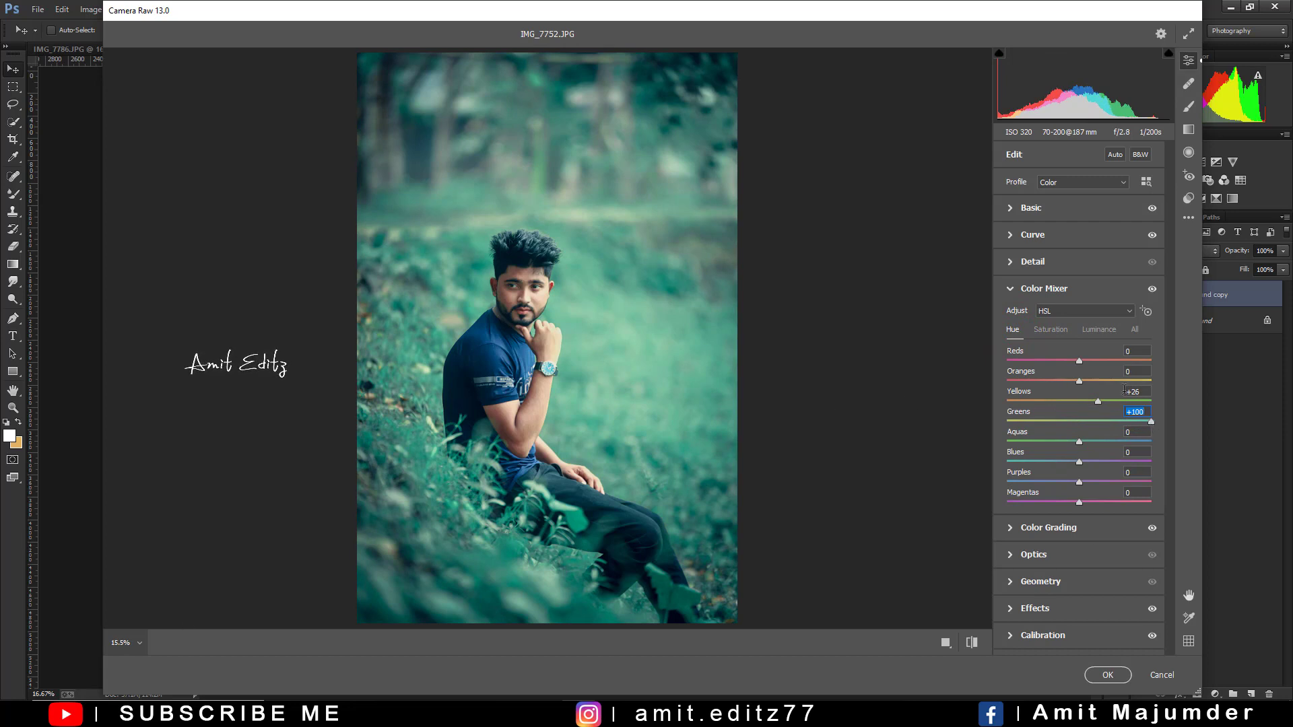
drag(1095, 402, 1172, 404)
text(-100)
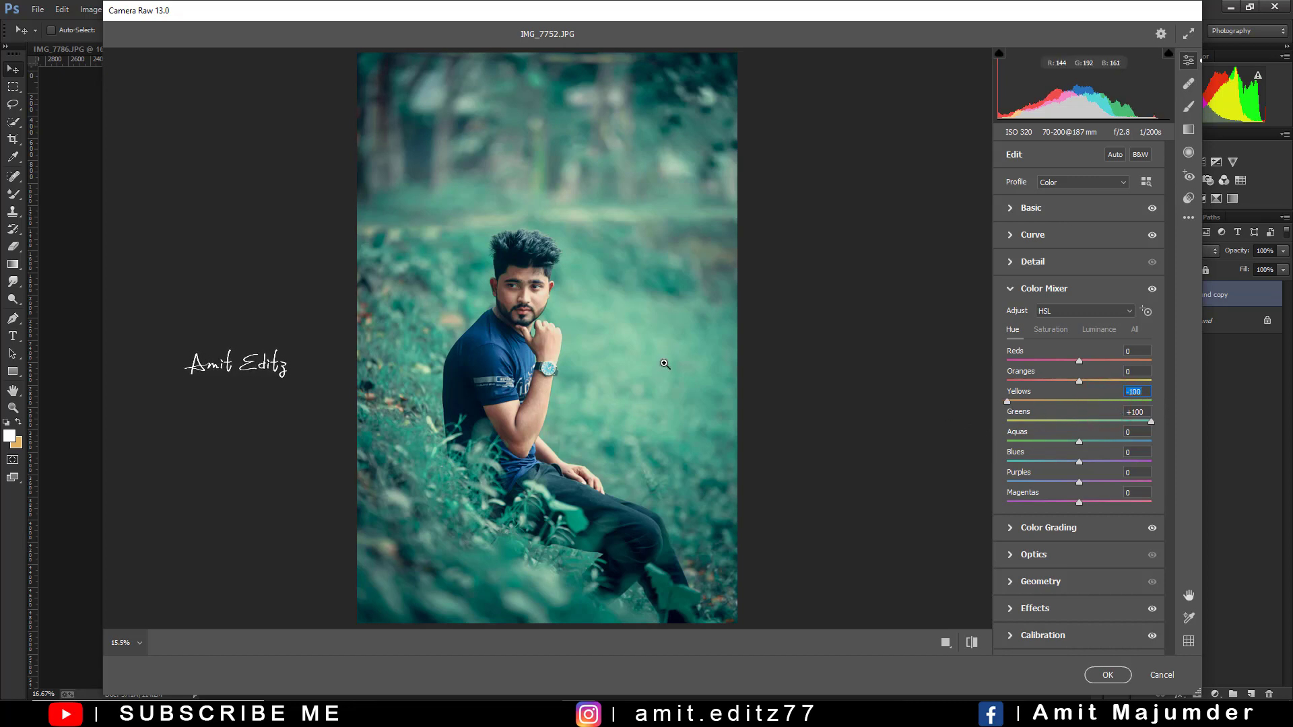
click(1188, 127)
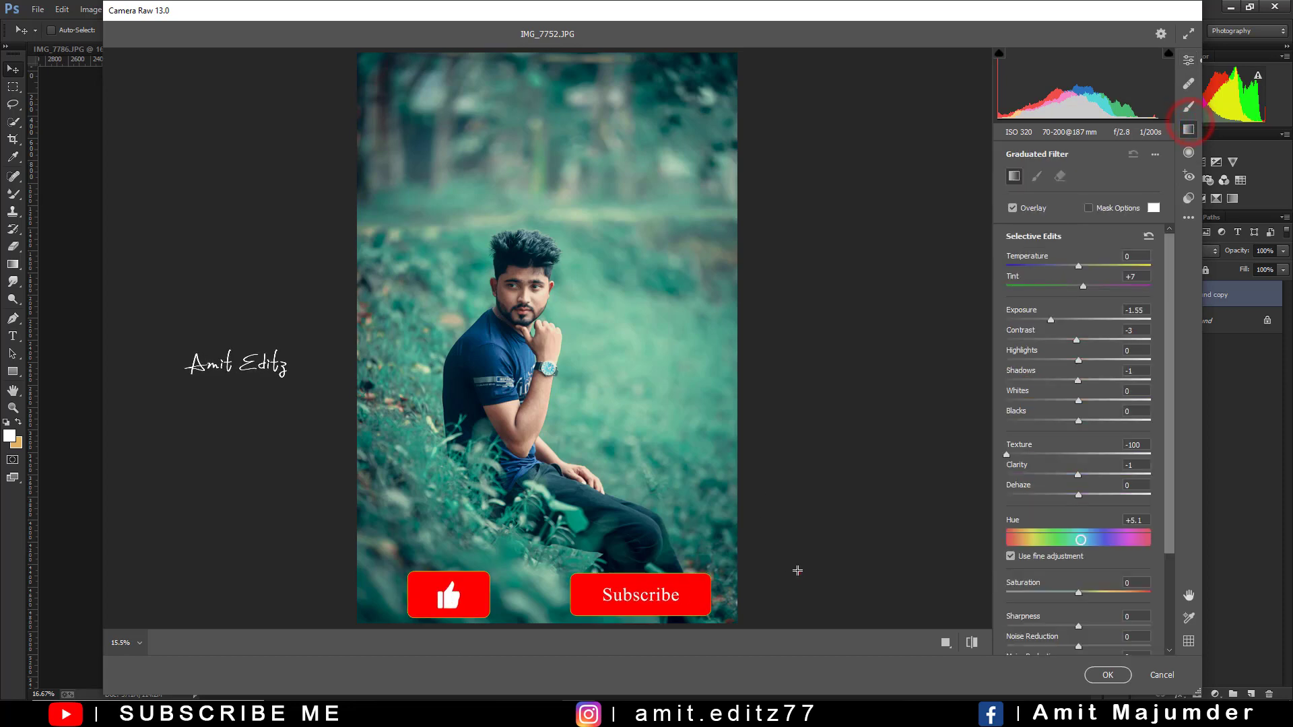
Add a graduated filter darkening the lower-left foreground at -1.10 exposure
drag(799, 569, 549, 381)
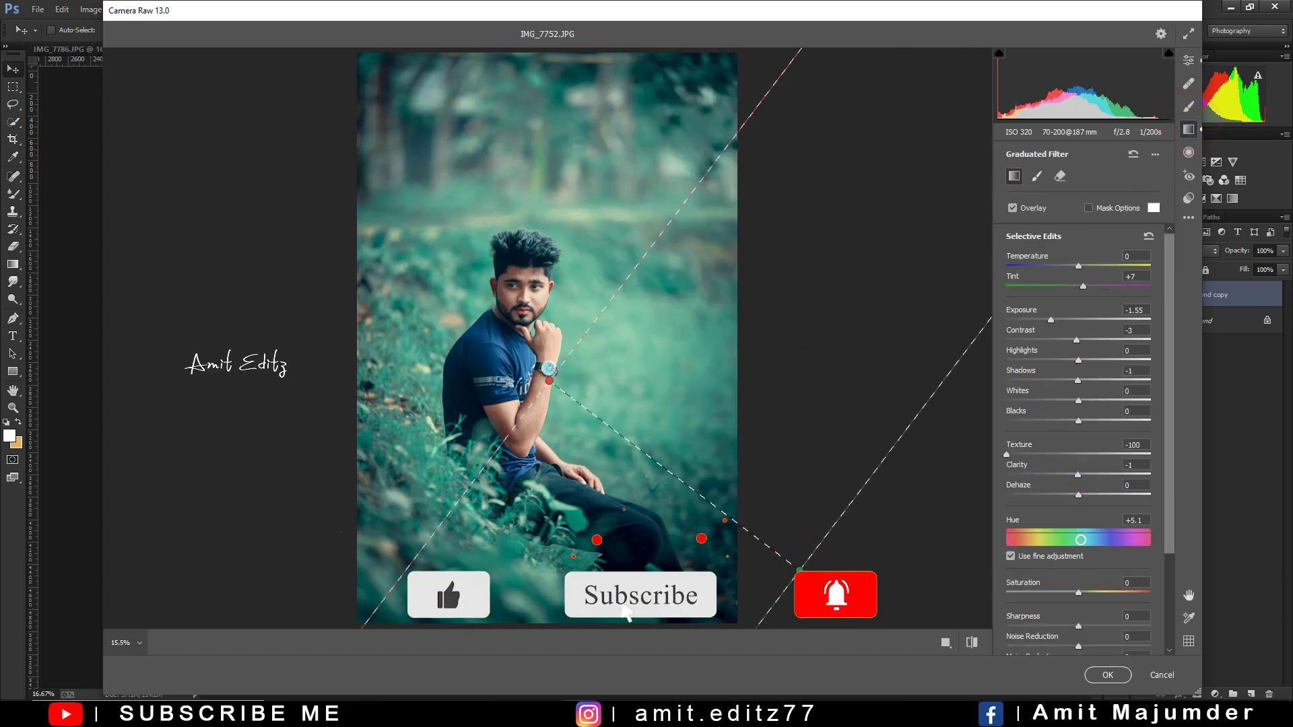
drag(310, 554, 485, 362)
drag(541, 307, 565, 296)
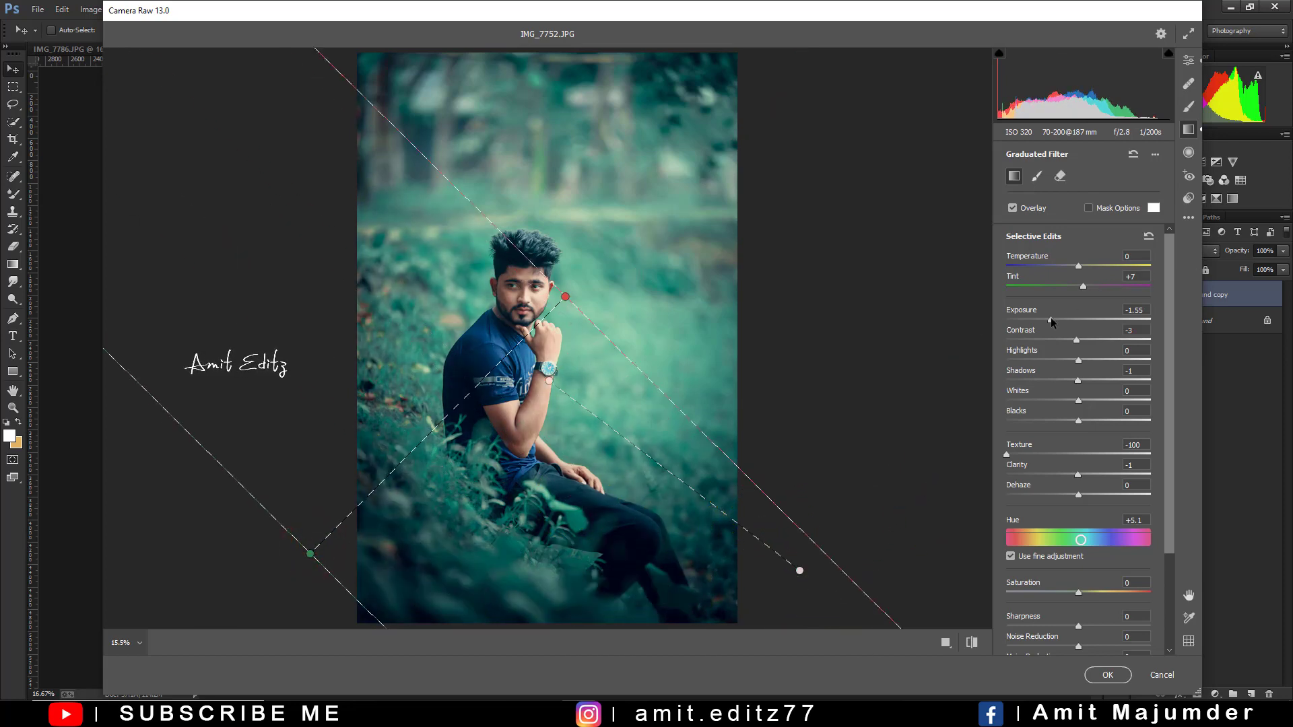
drag(1050, 320, 1058, 321)
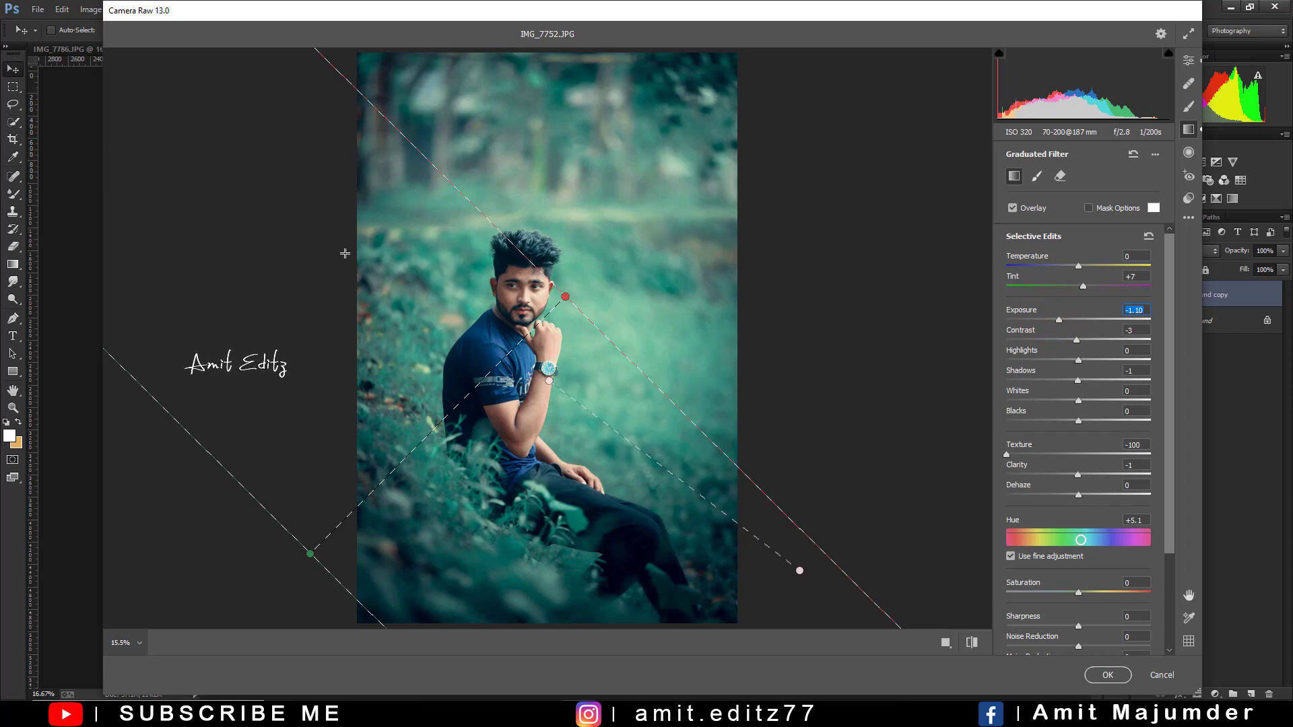
Add a graduated filter from the upper-right corner brightening the background to +3.65 exposure
mouse_move(300, 121)
mouse_down()
mouse_move(494, 259)
mouse_move(579, 233)
mouse_move(534, 205)
mouse_up()
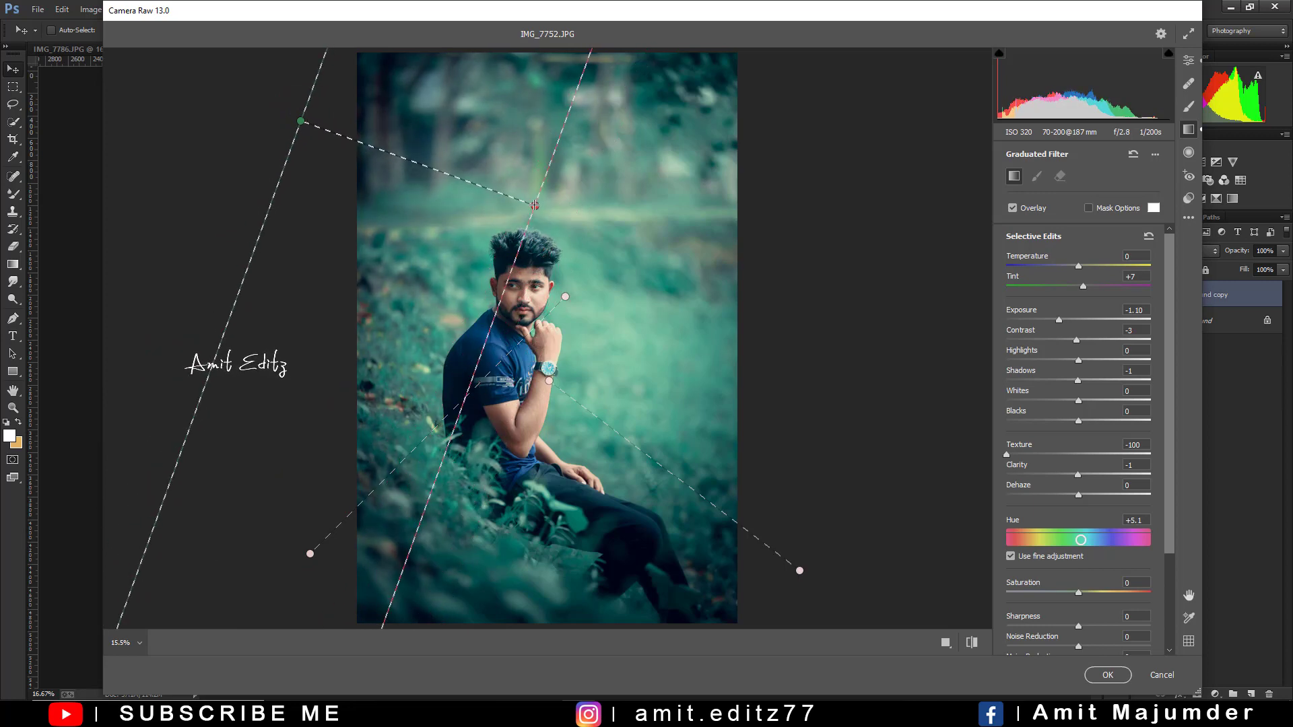
drag(300, 122, 317, 118)
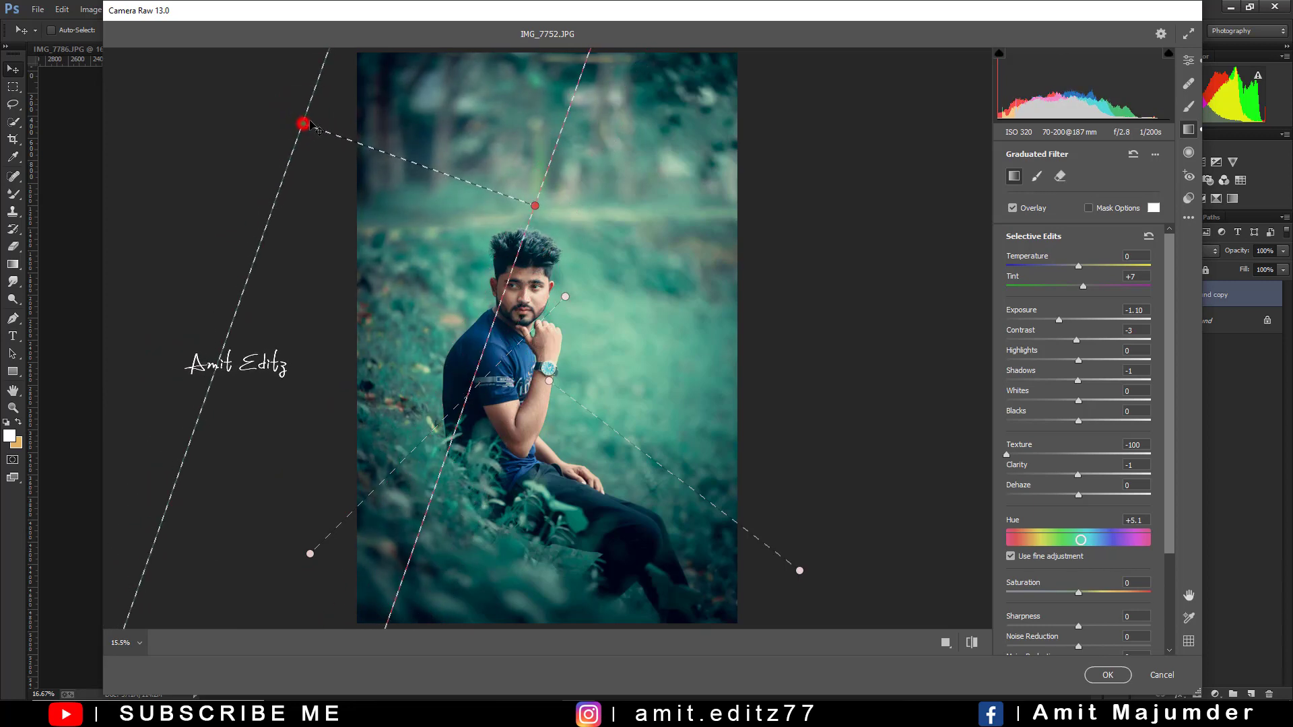
drag(753, 79, 615, 225)
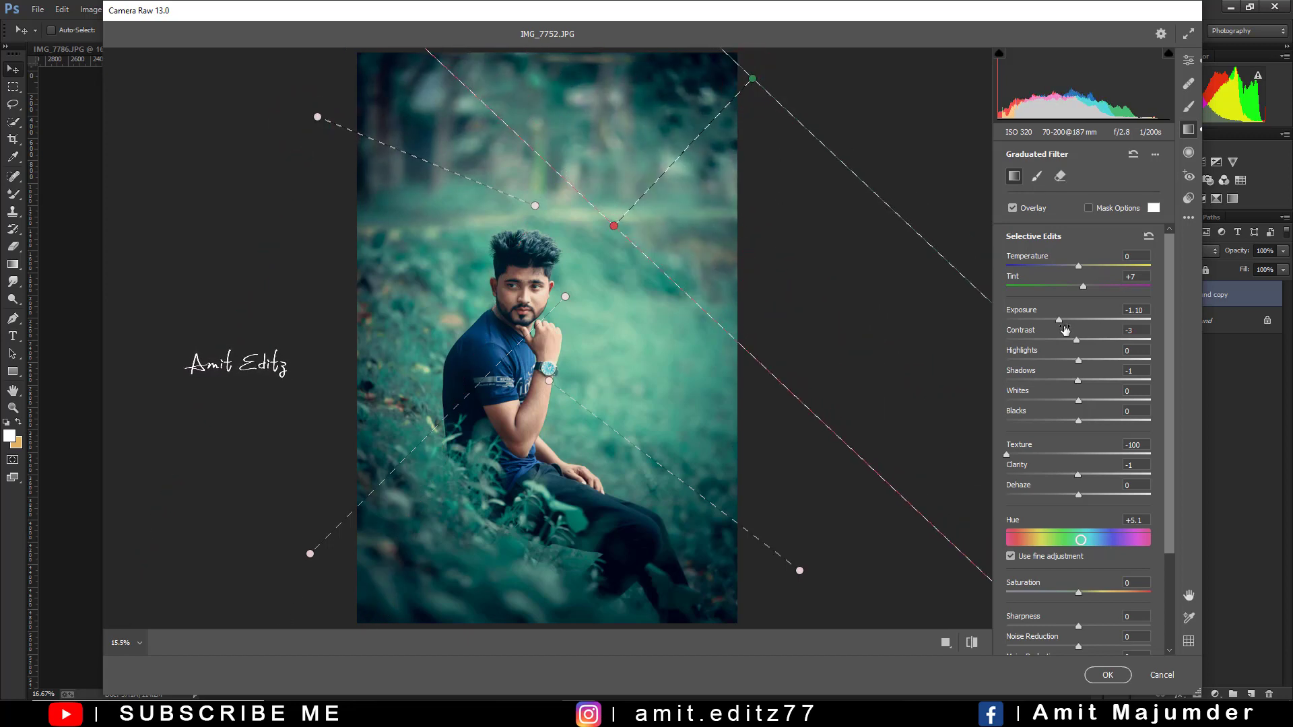
drag(1058, 321, 1142, 329)
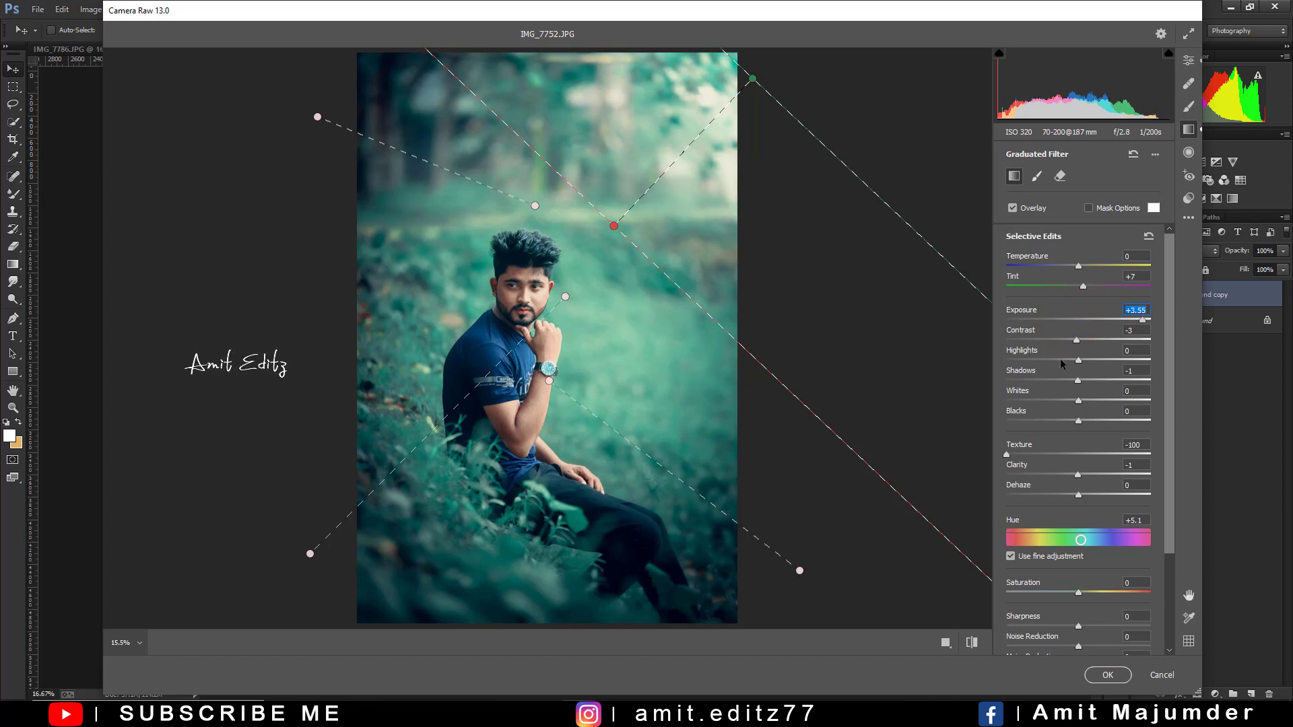
text(3.5)
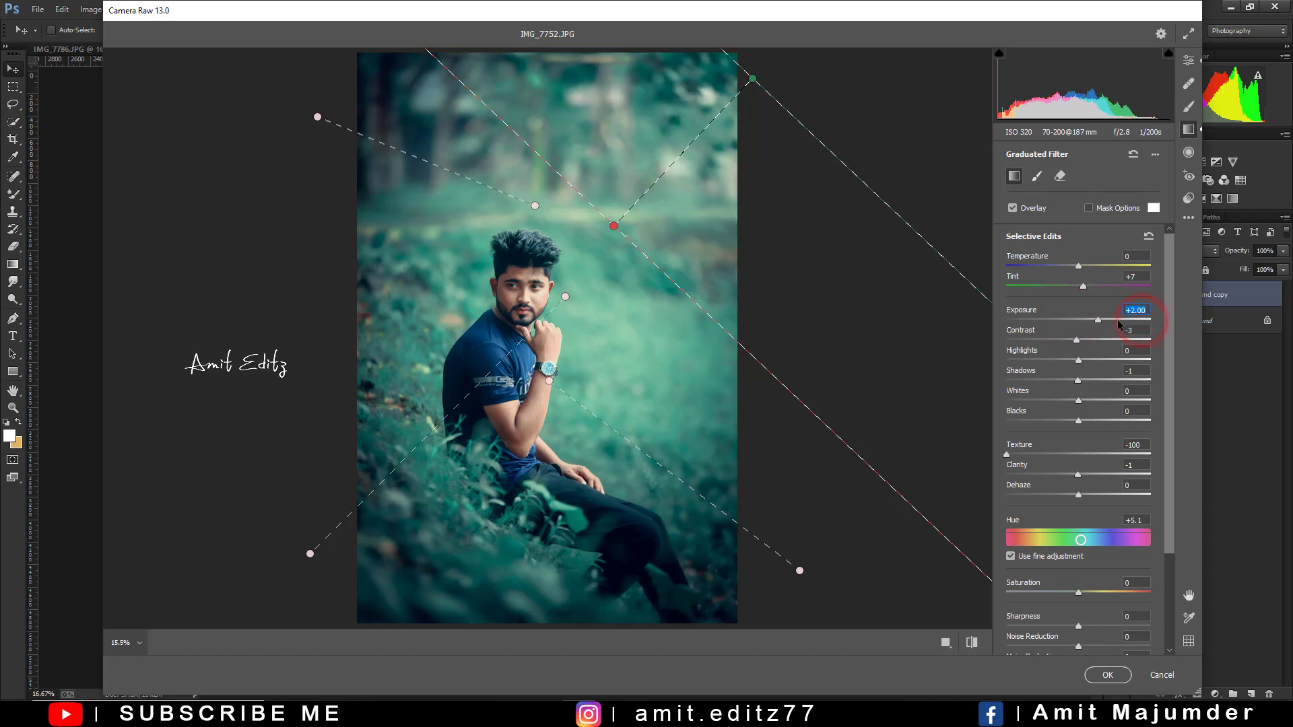
drag(1142, 325, 1145, 324)
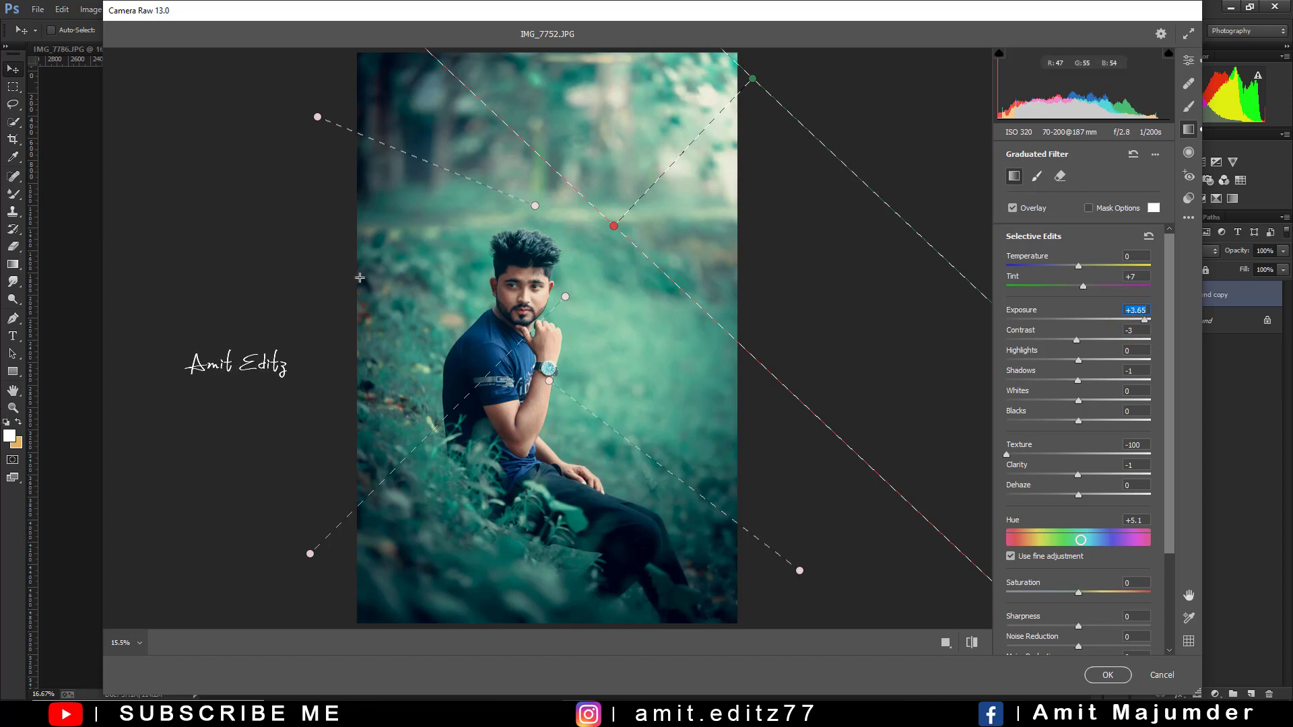
click(1188, 60)
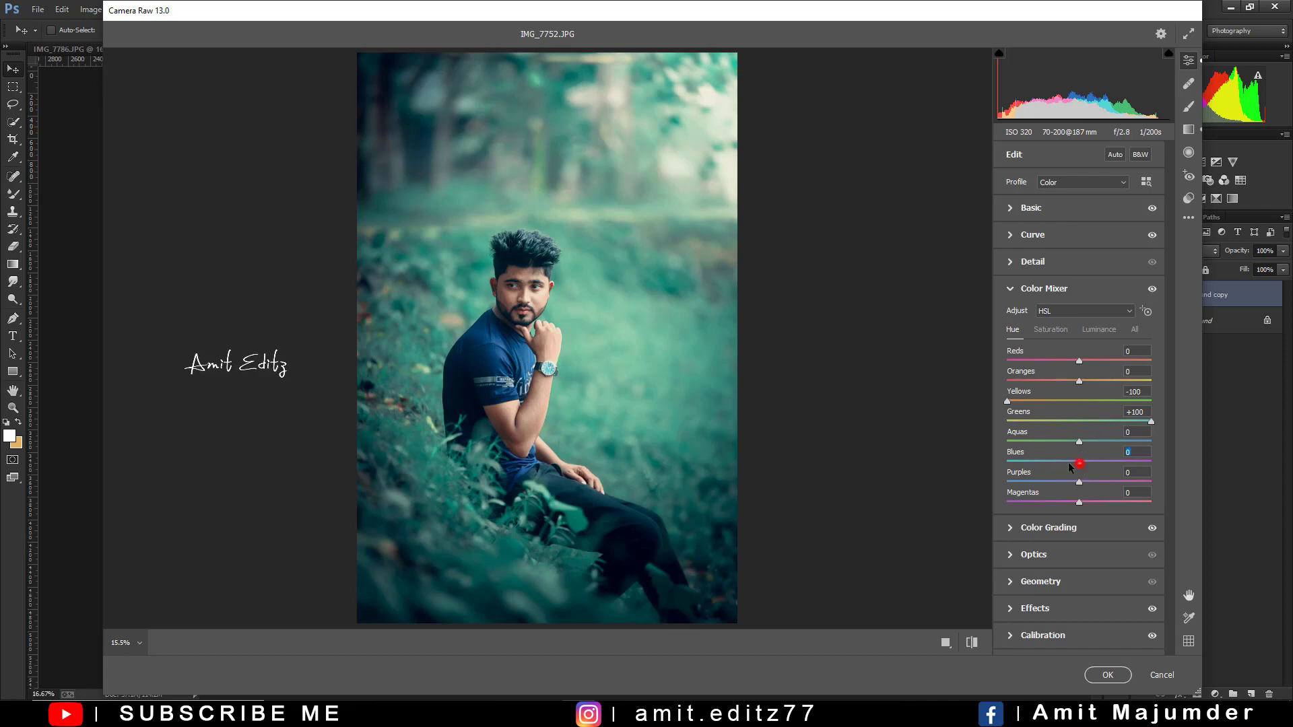
Reset the Blues hue to 0 and return the Aquas hue to near zero
drag(1040, 463, 1157, 462)
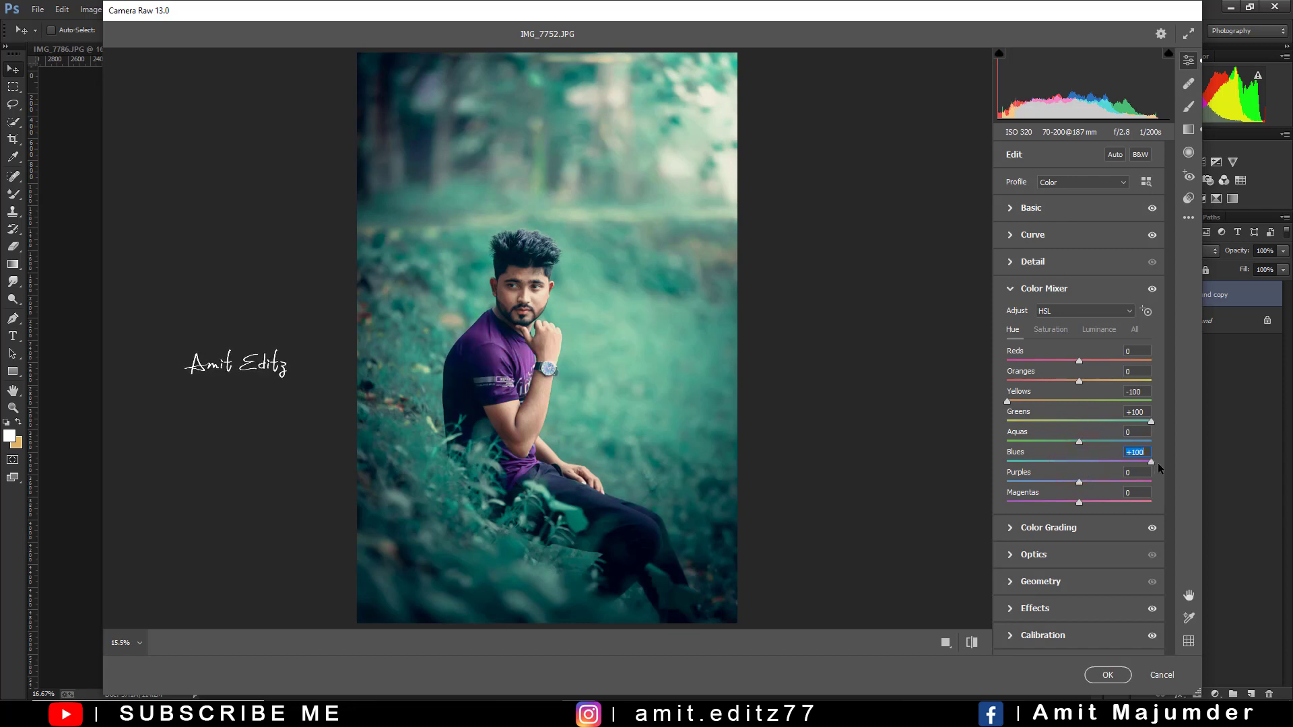
click(1079, 468)
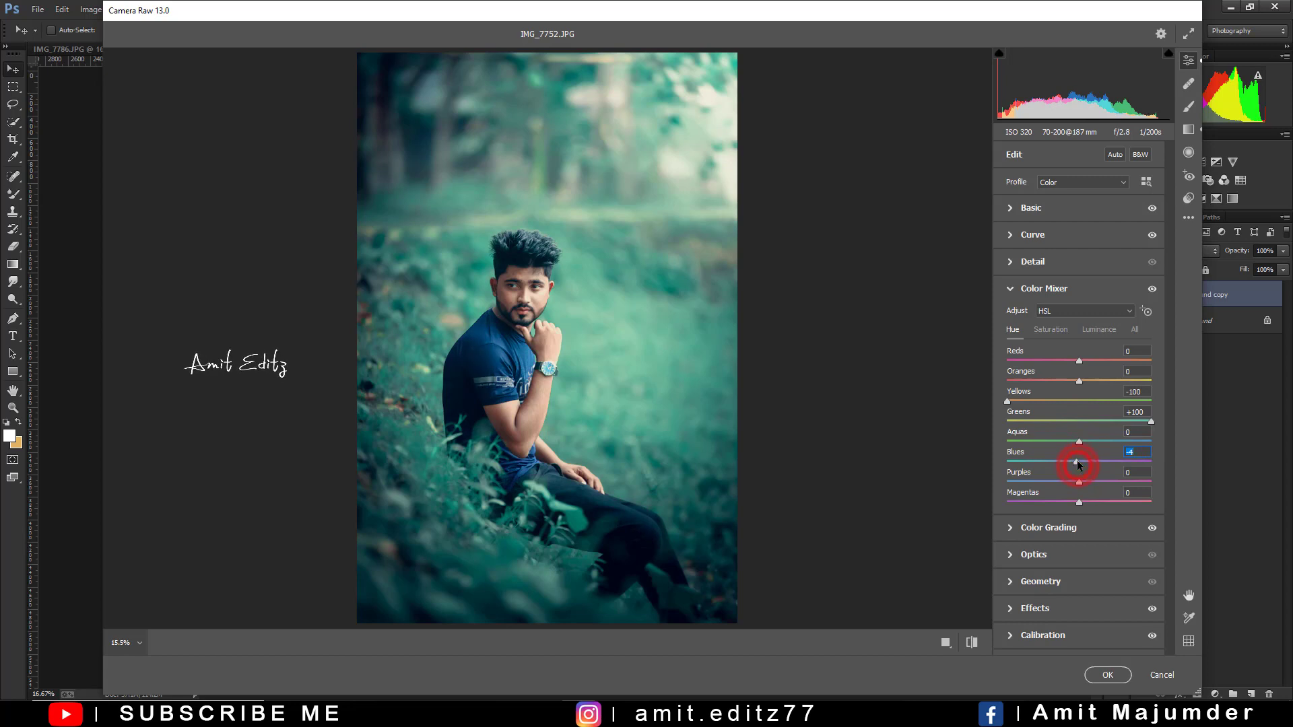
double_click(1078, 462)
drag(1143, 441, 1144, 441)
drag(1028, 435, 1201, 435)
drag(1096, 434, 1085, 435)
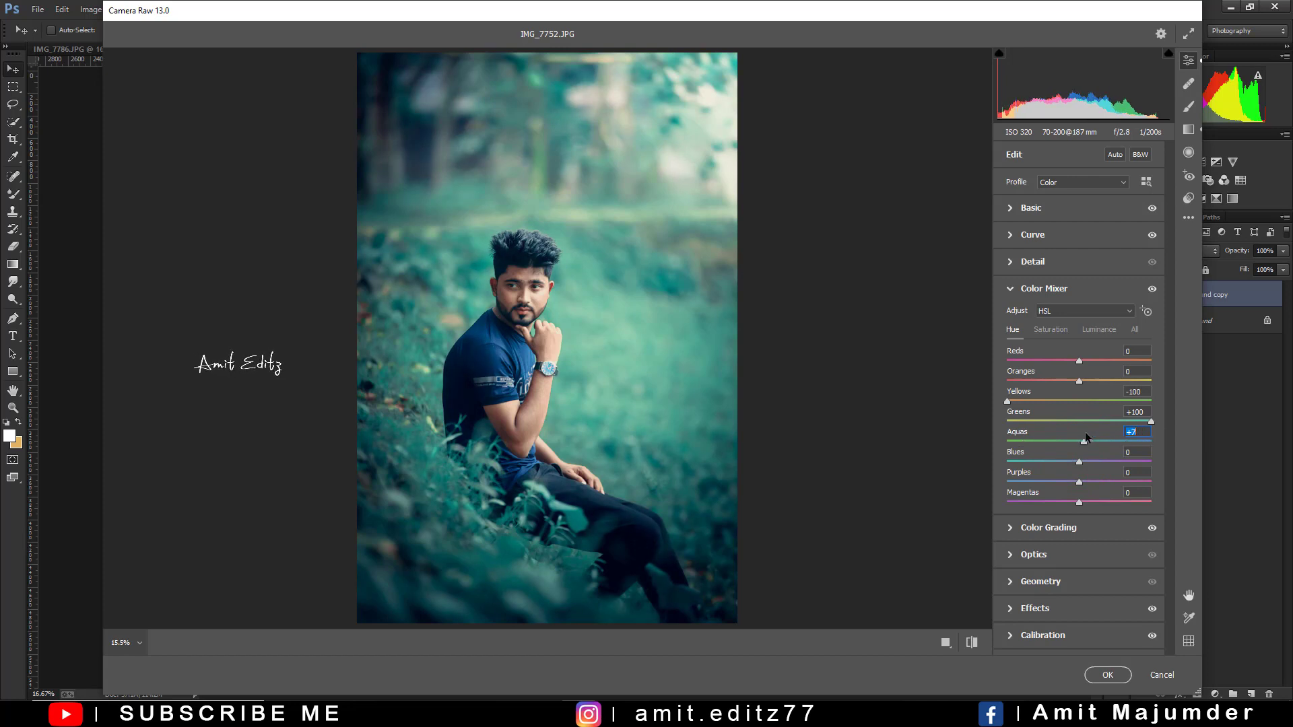
Set Aquas saturation to +21 and preview a before/after comparison
click(1053, 330)
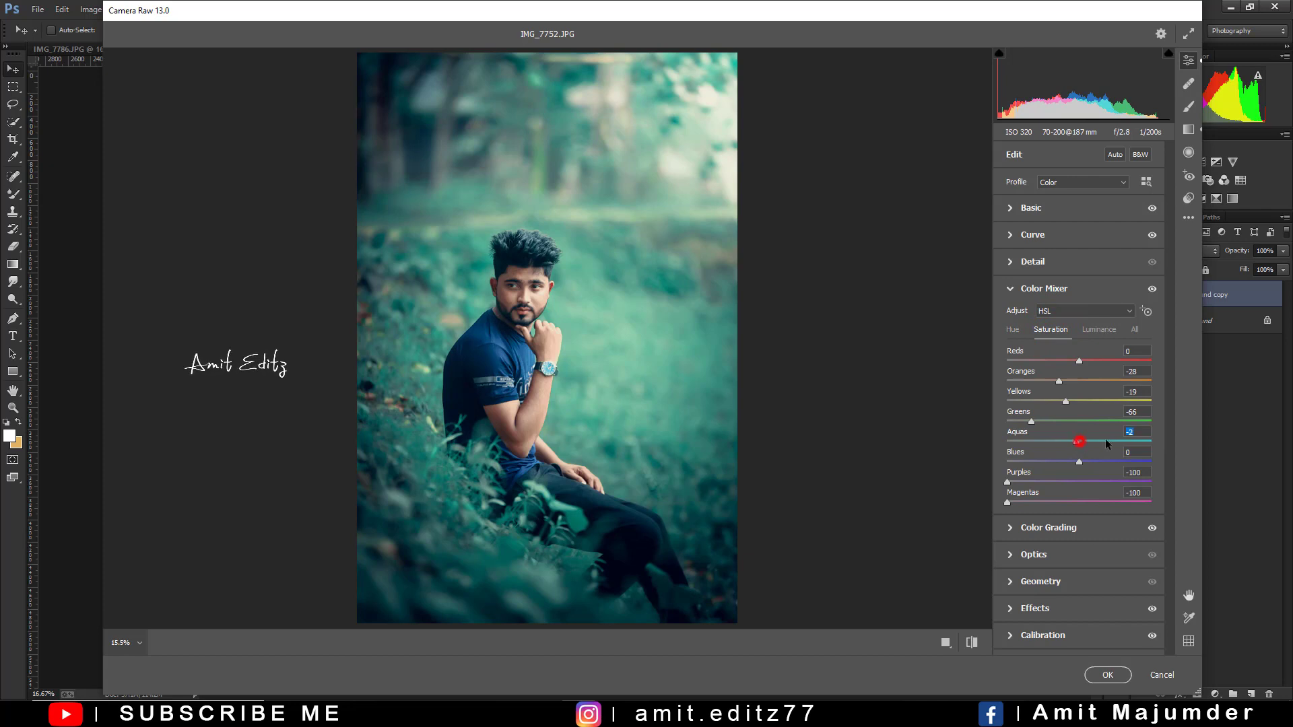
drag(1150, 439, 1046, 439)
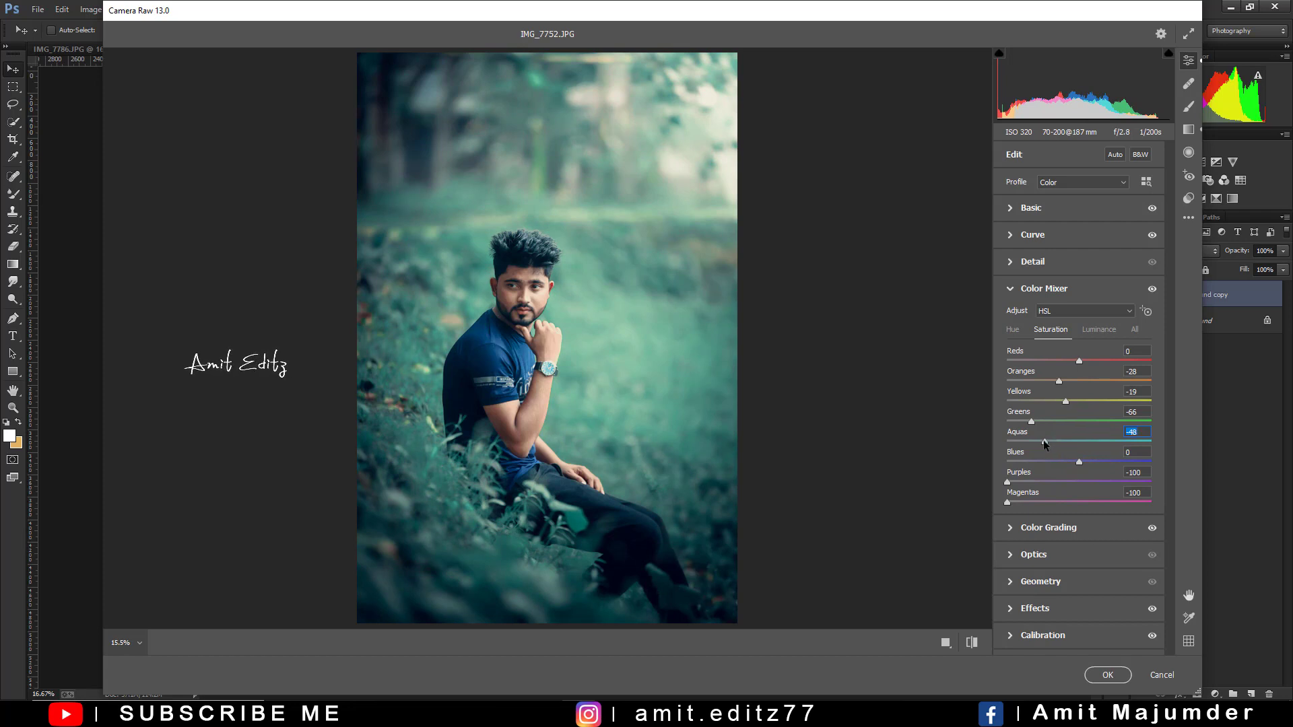
drag(1108, 439, 1092, 439)
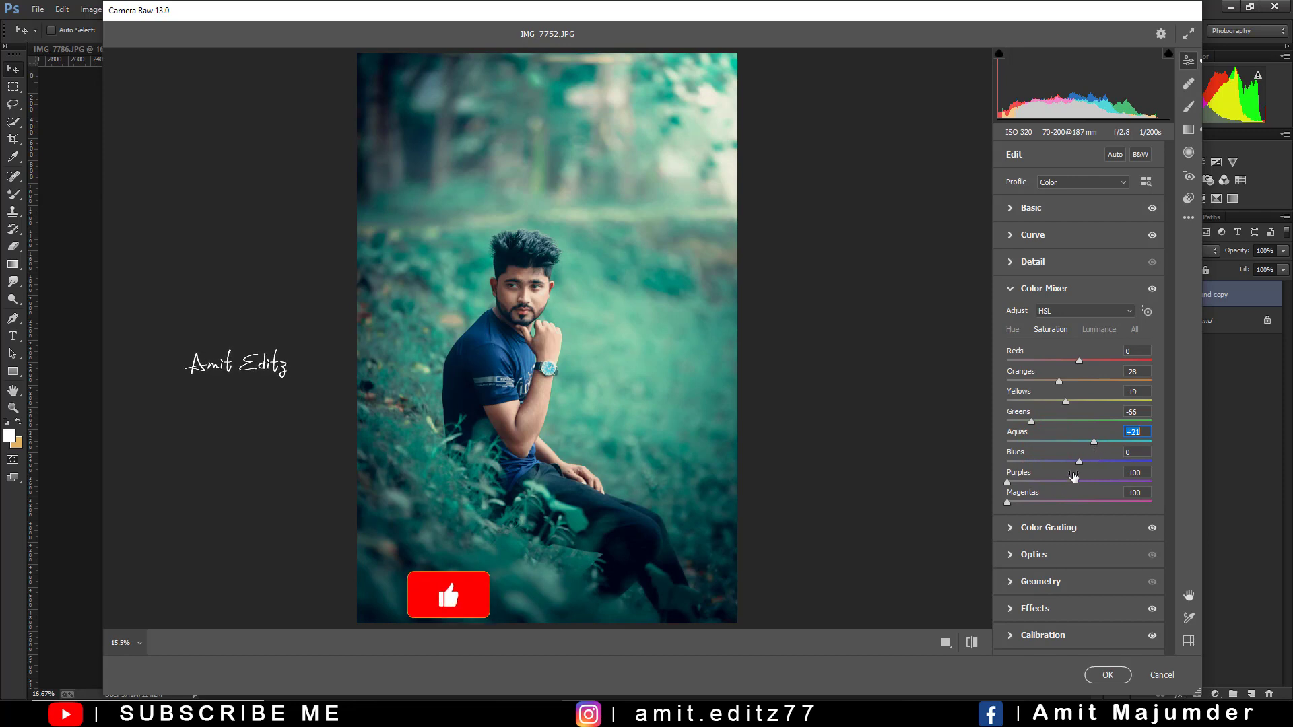
click(971, 643)
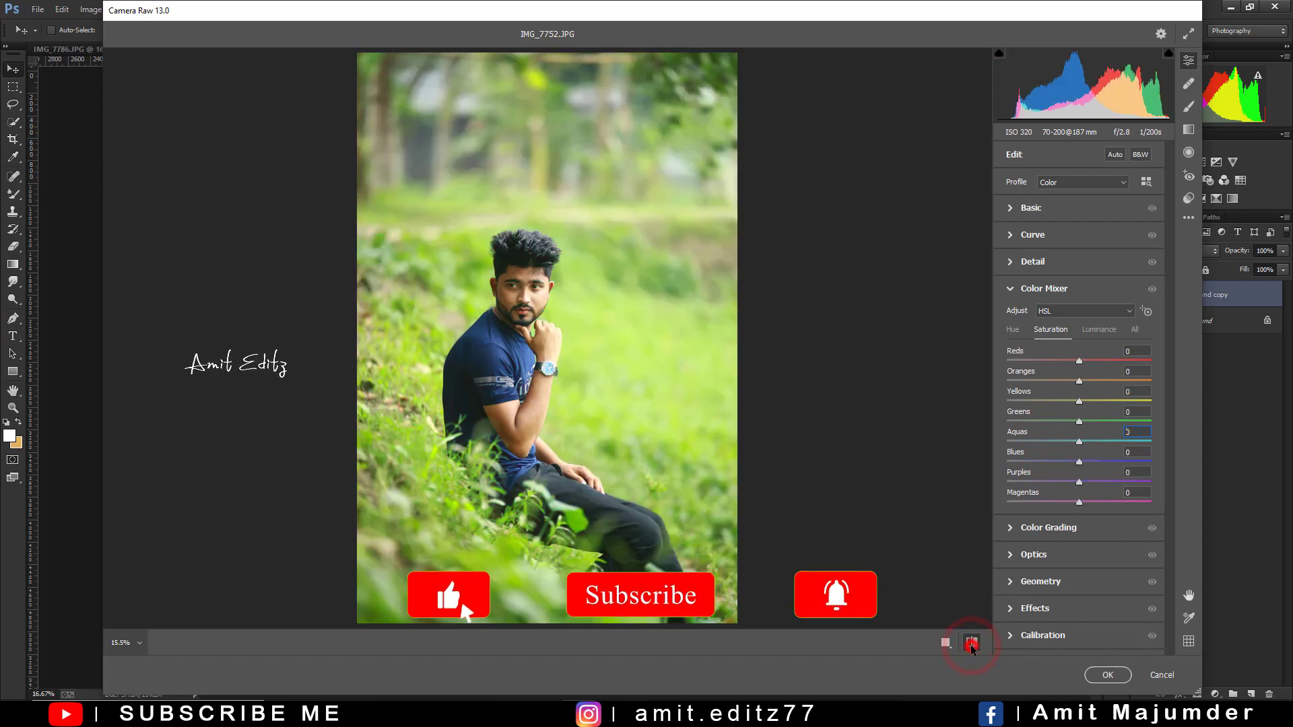
click(971, 643)
click(970, 643)
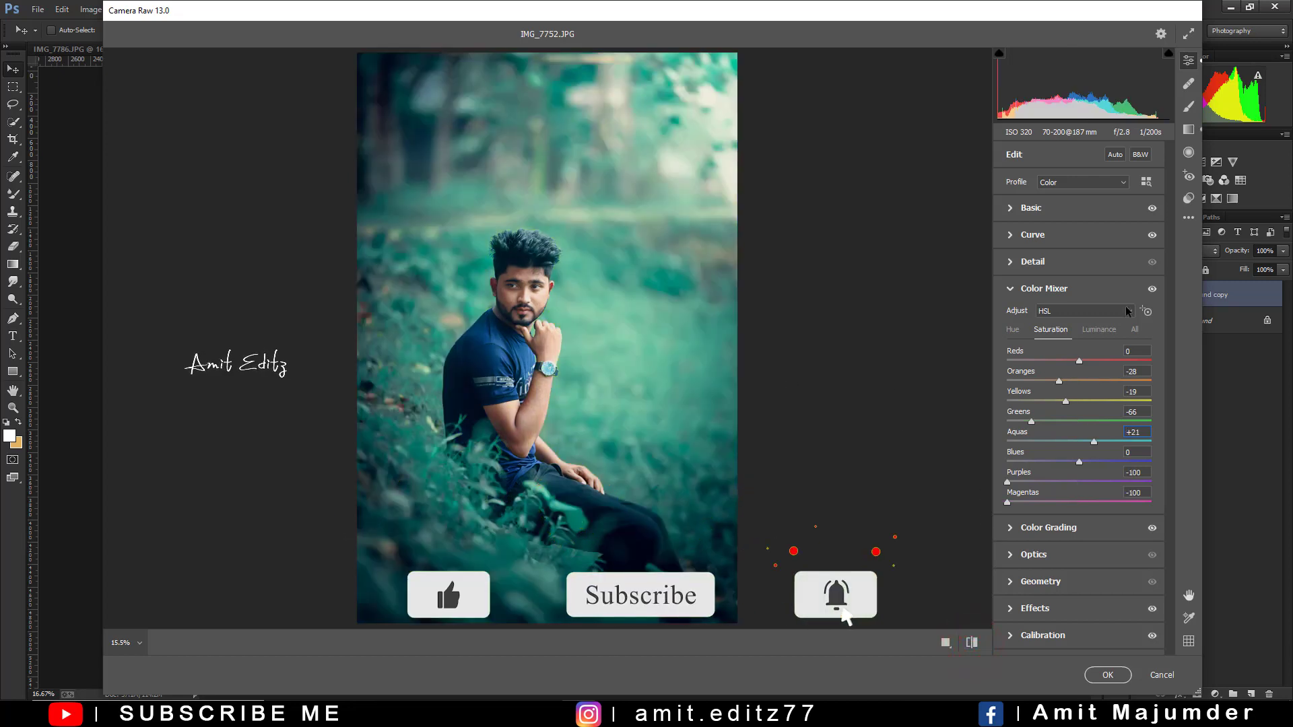
Save the current Camera Raw settings to the Desktop as the 'MOODY DARK GREEN EFFECT PRESET' .xmp file
click(1188, 218)
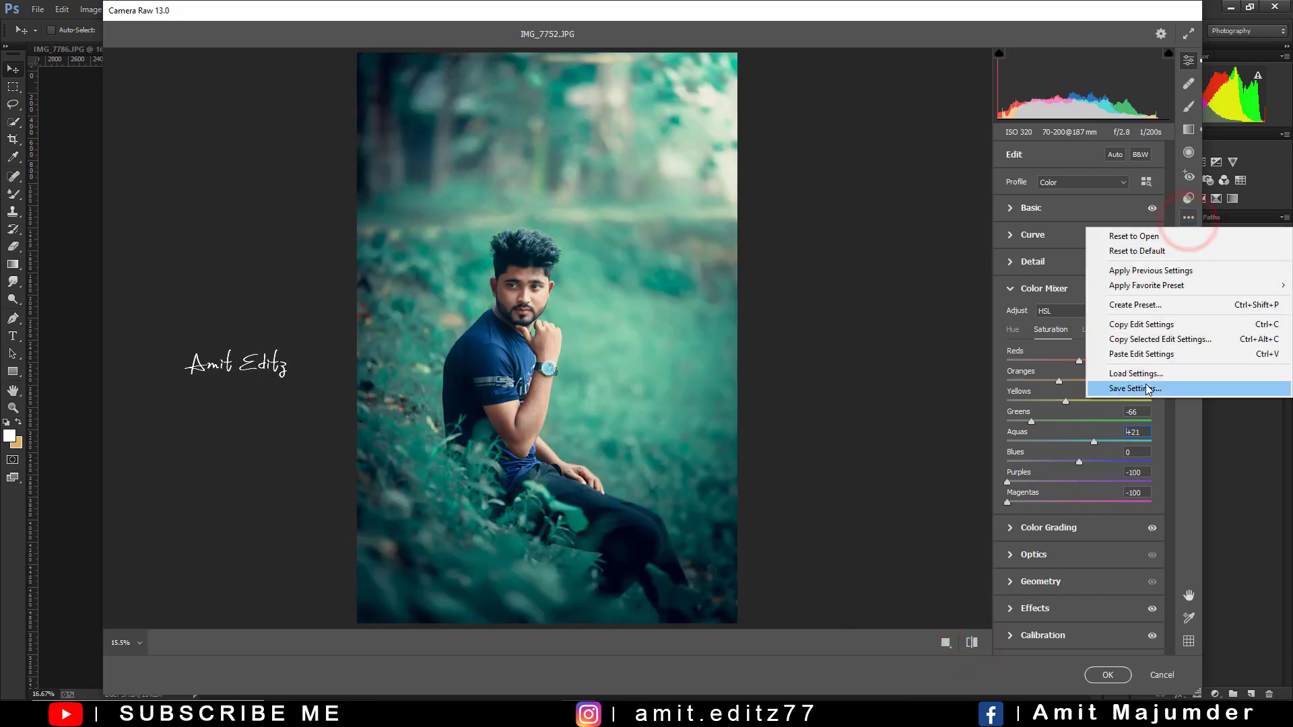
click(1146, 388)
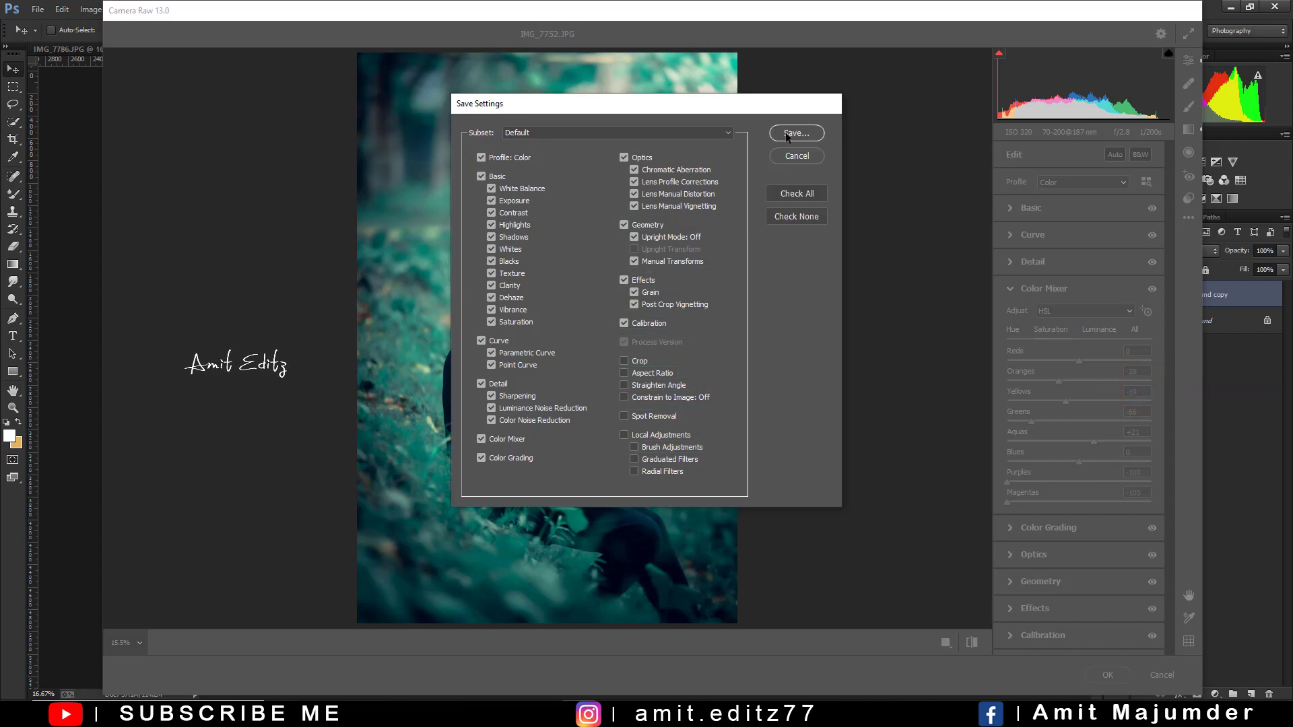
click(785, 132)
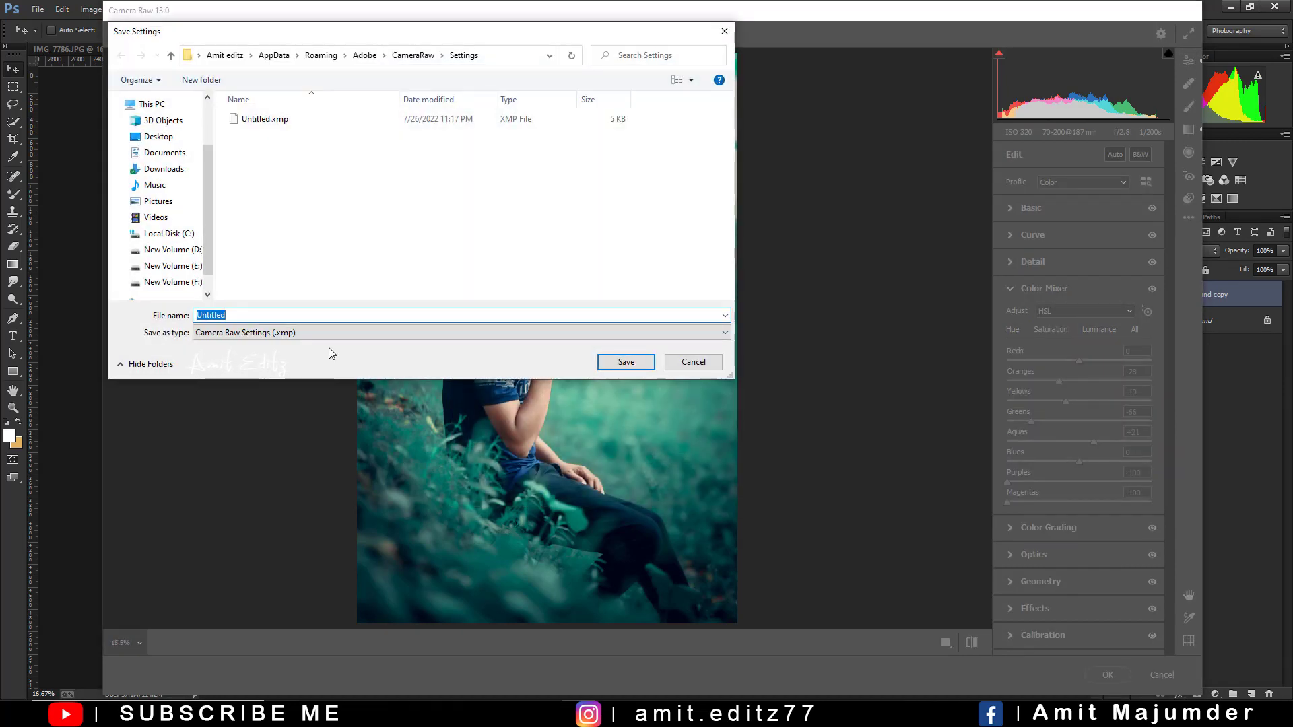
text(MOO)
text(DY )
text(DARK)
text( GRE)
text(EN EFFECT PRESET)
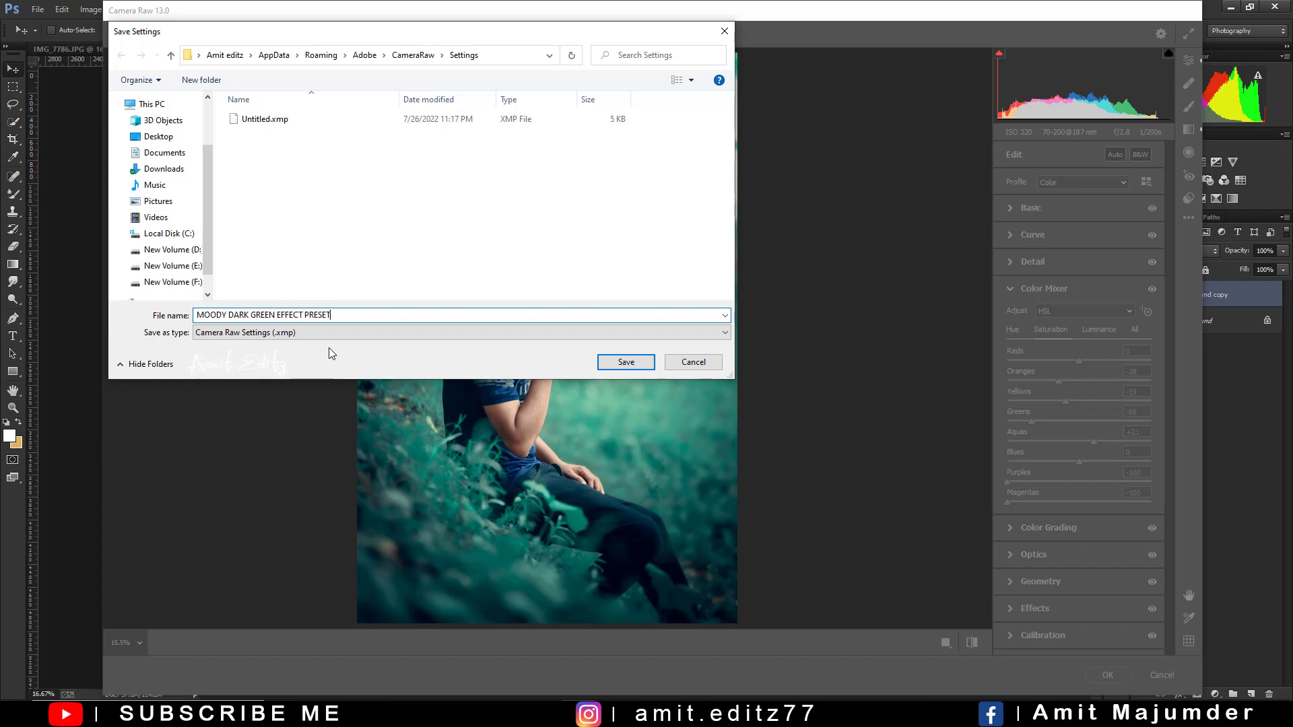
text( AMIT EDI)
text(TZ 2023)
click(167, 138)
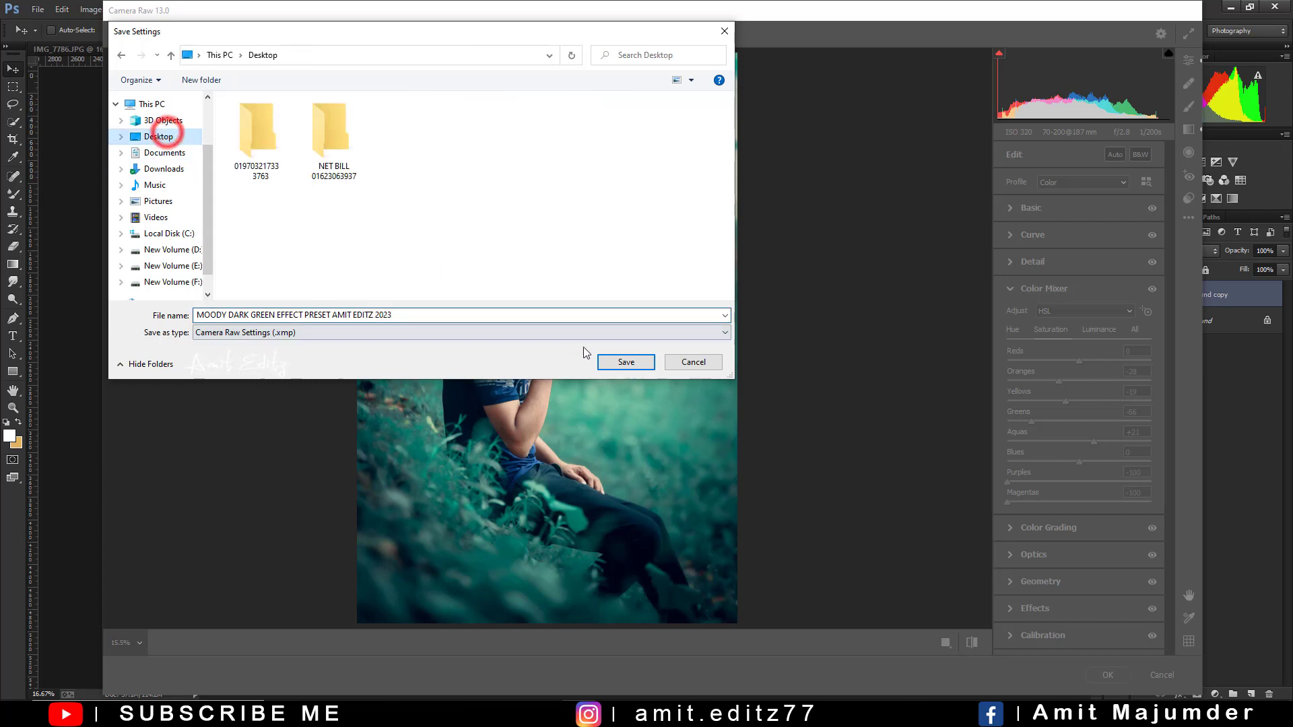
click(626, 361)
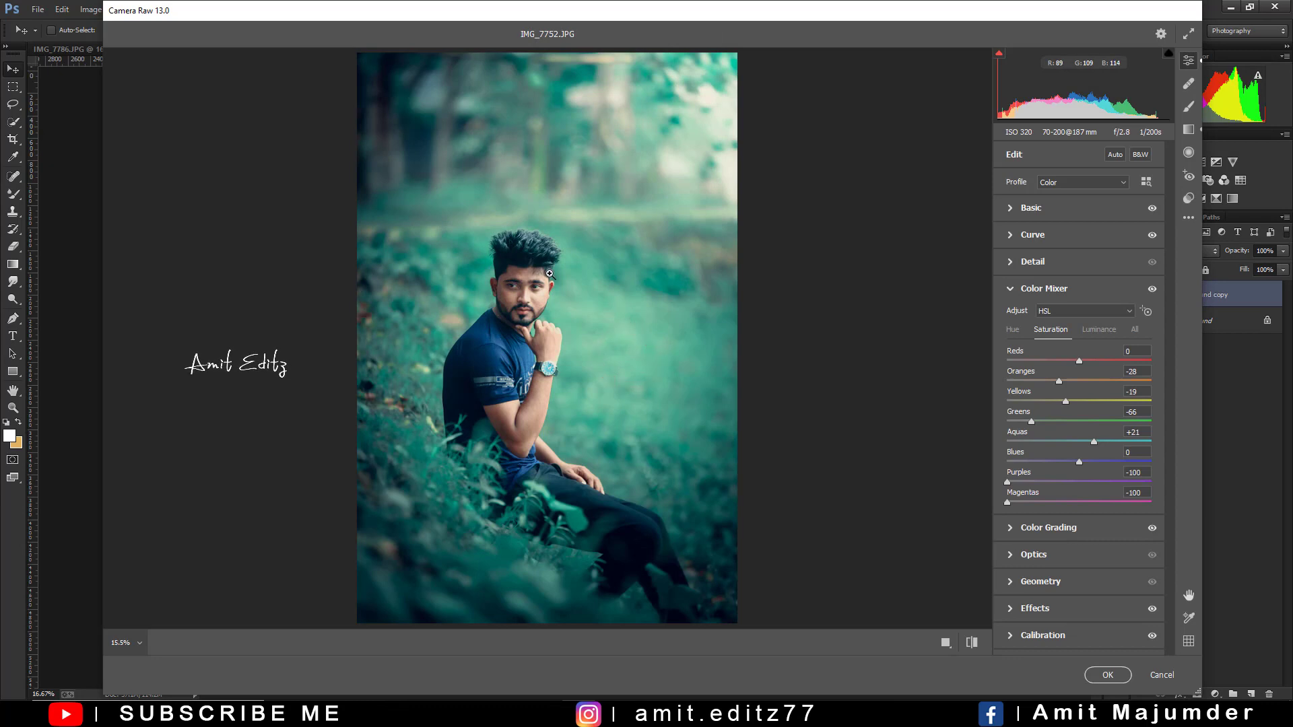
Compare against defaults, apply the teal grade to IMG_7752.JPG, and bring IMG_7786.JPG forward
click(967, 643)
click(967, 643)
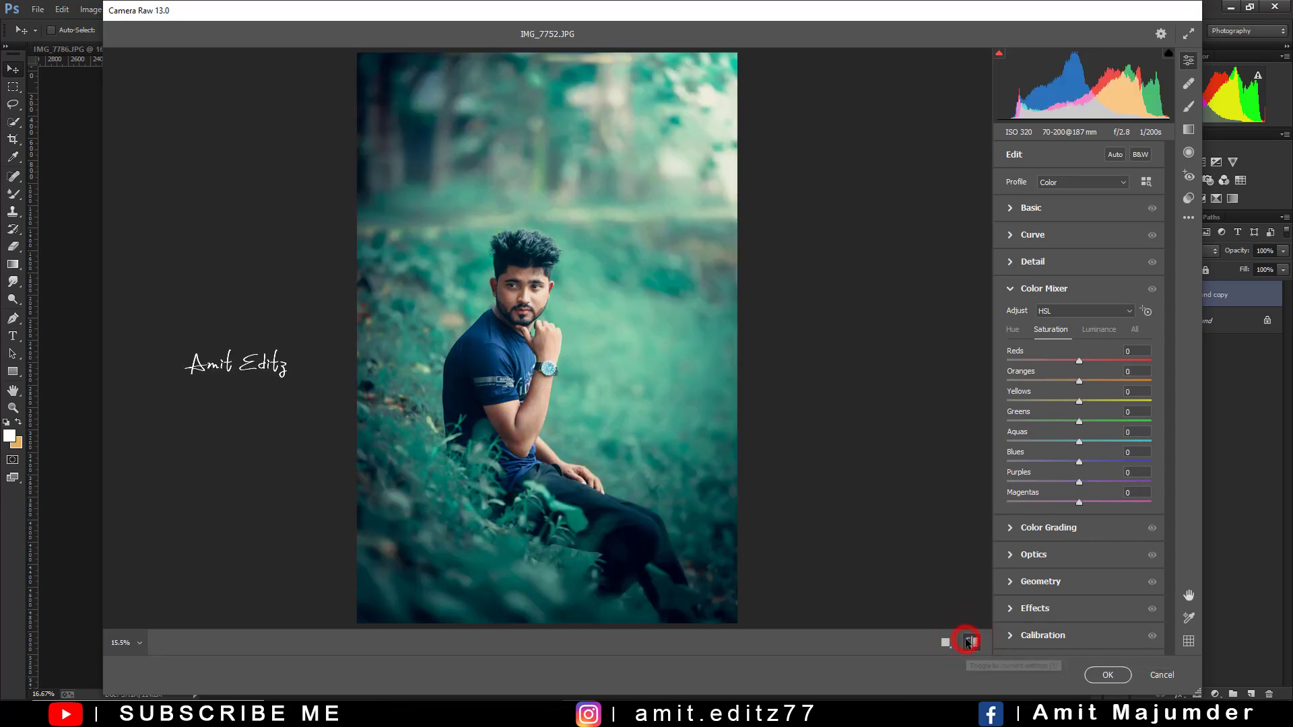
click(967, 643)
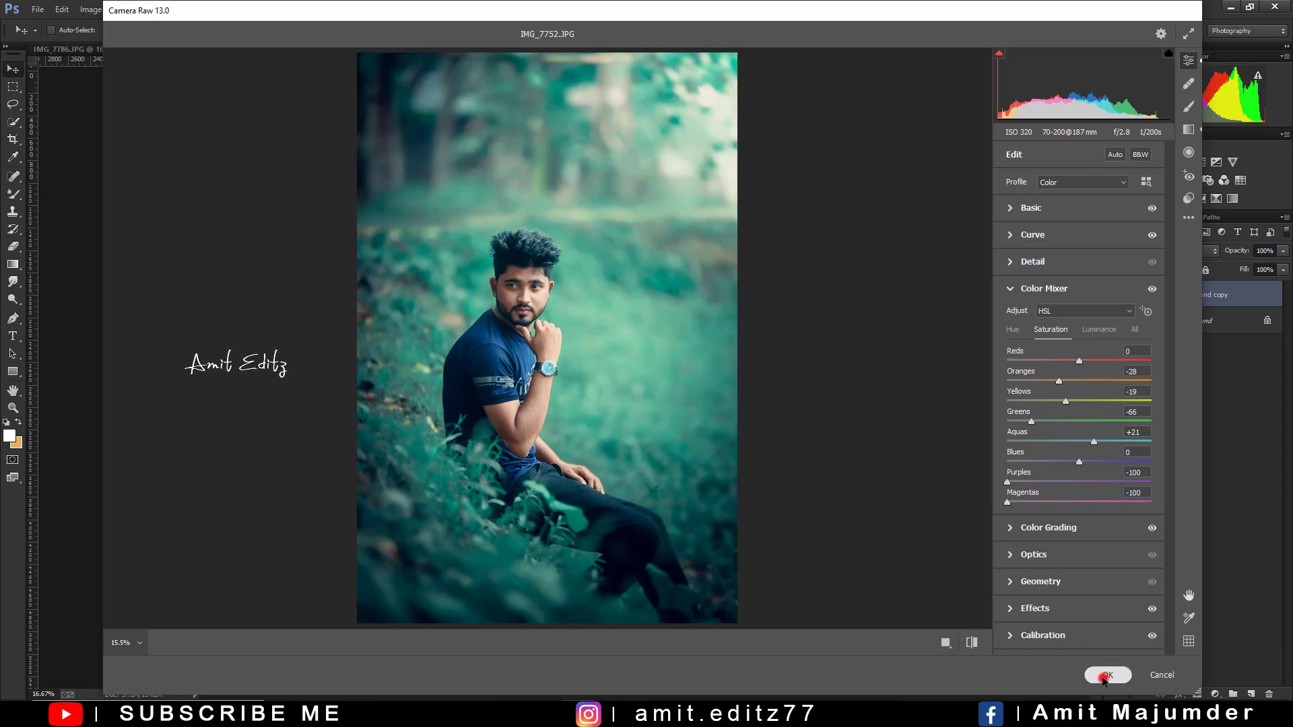
click(1132, 676)
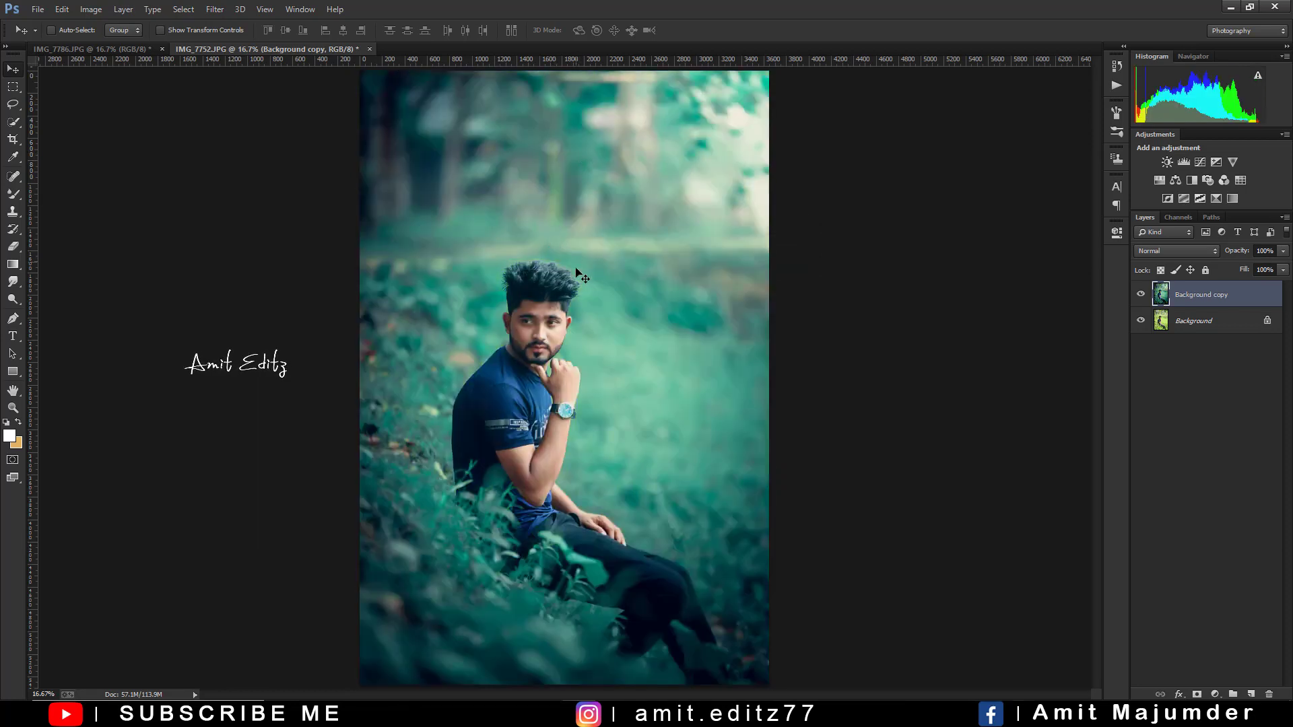
click(124, 49)
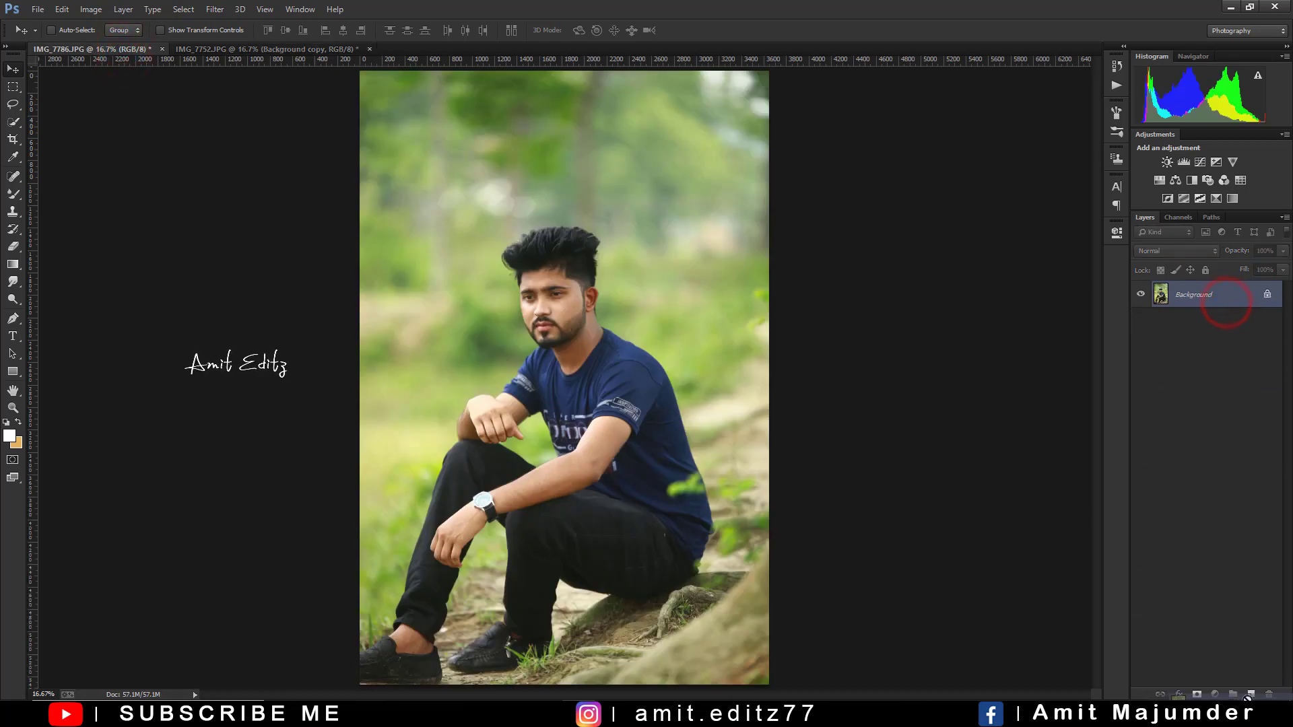
Duplicate IMG_7786.JPG's Background layer and apply the saved moody dark green preset with the Camera Raw Filter
drag(1229, 291, 1250, 694)
click(215, 8)
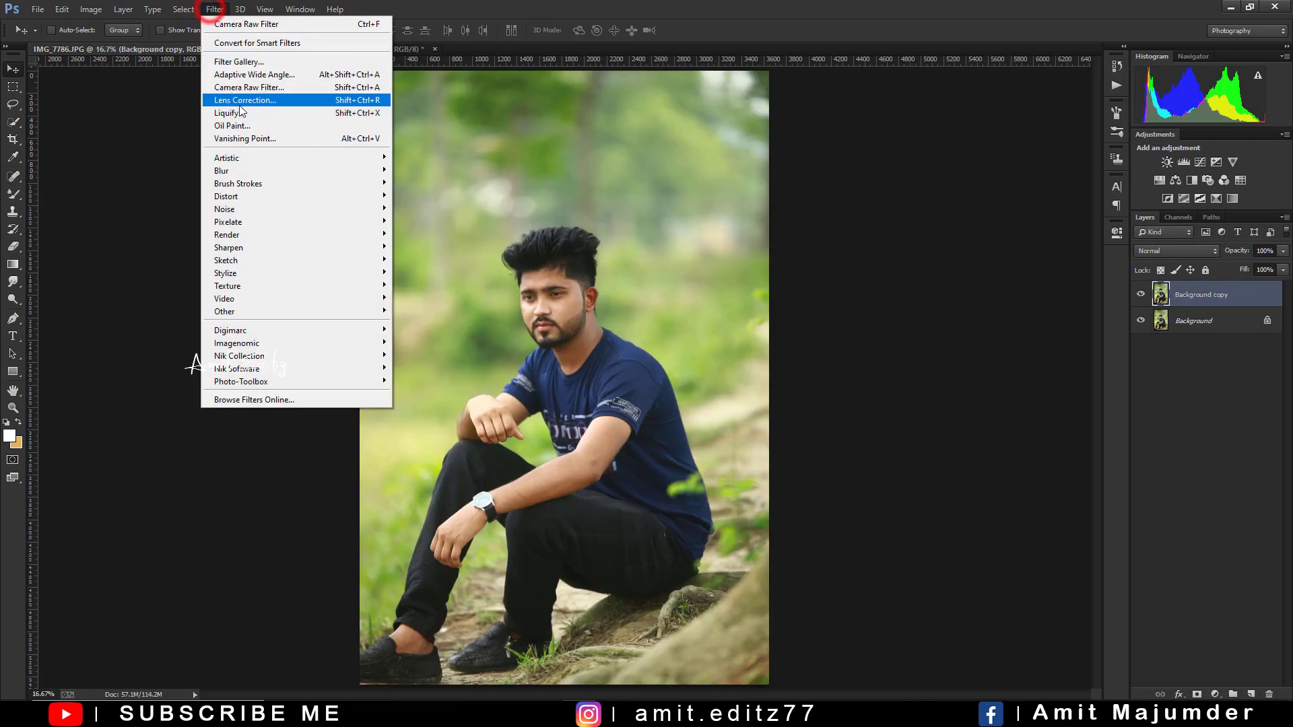
click(245, 89)
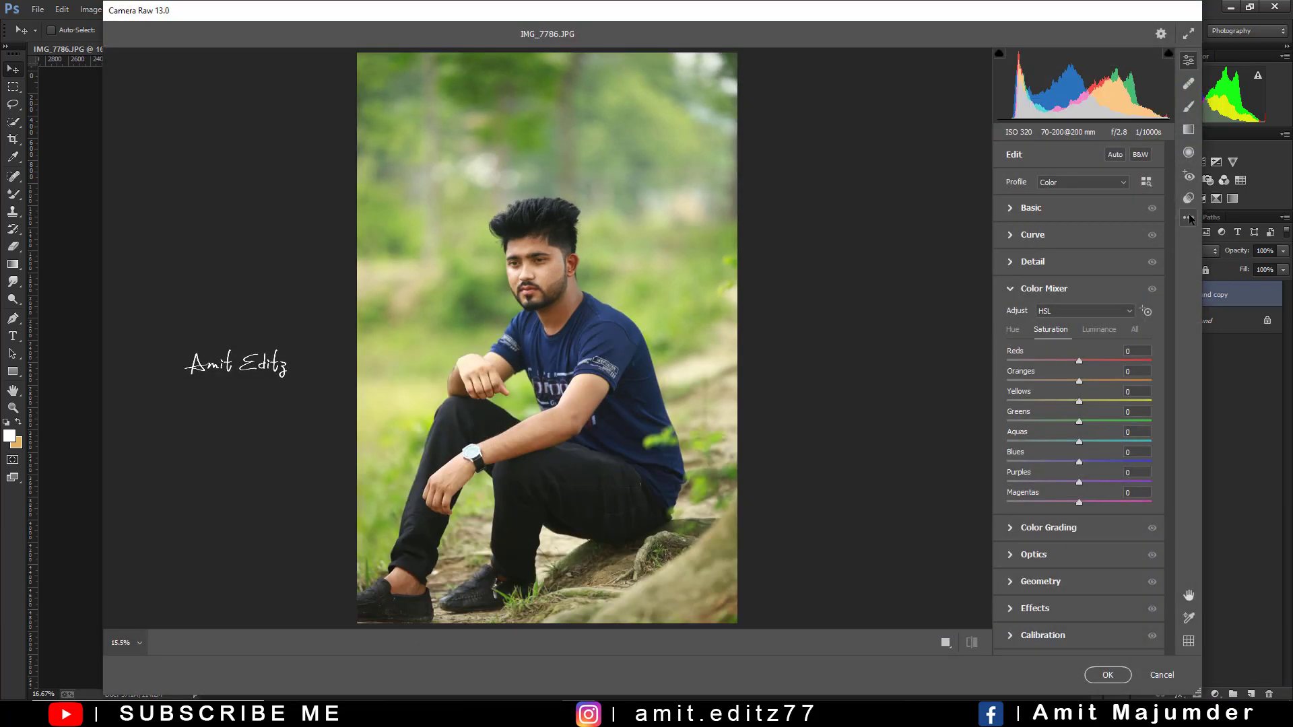
click(1189, 219)
click(1144, 374)
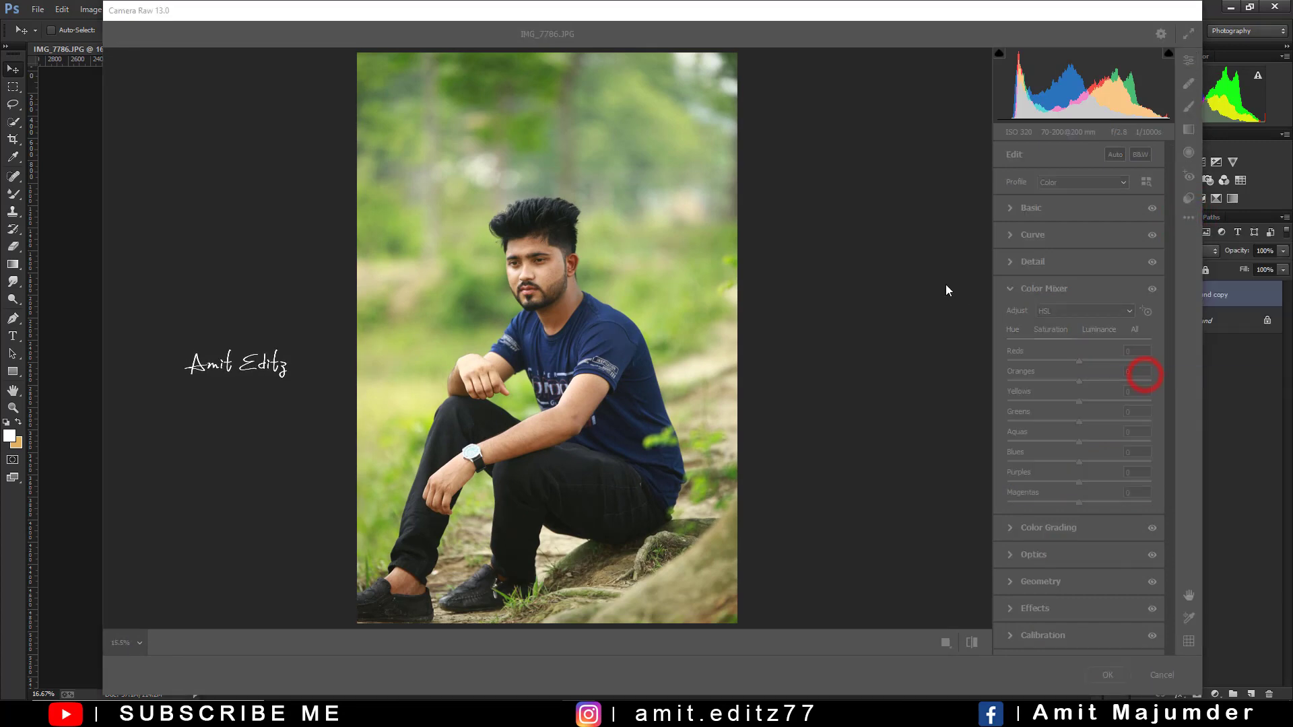
click(158, 157)
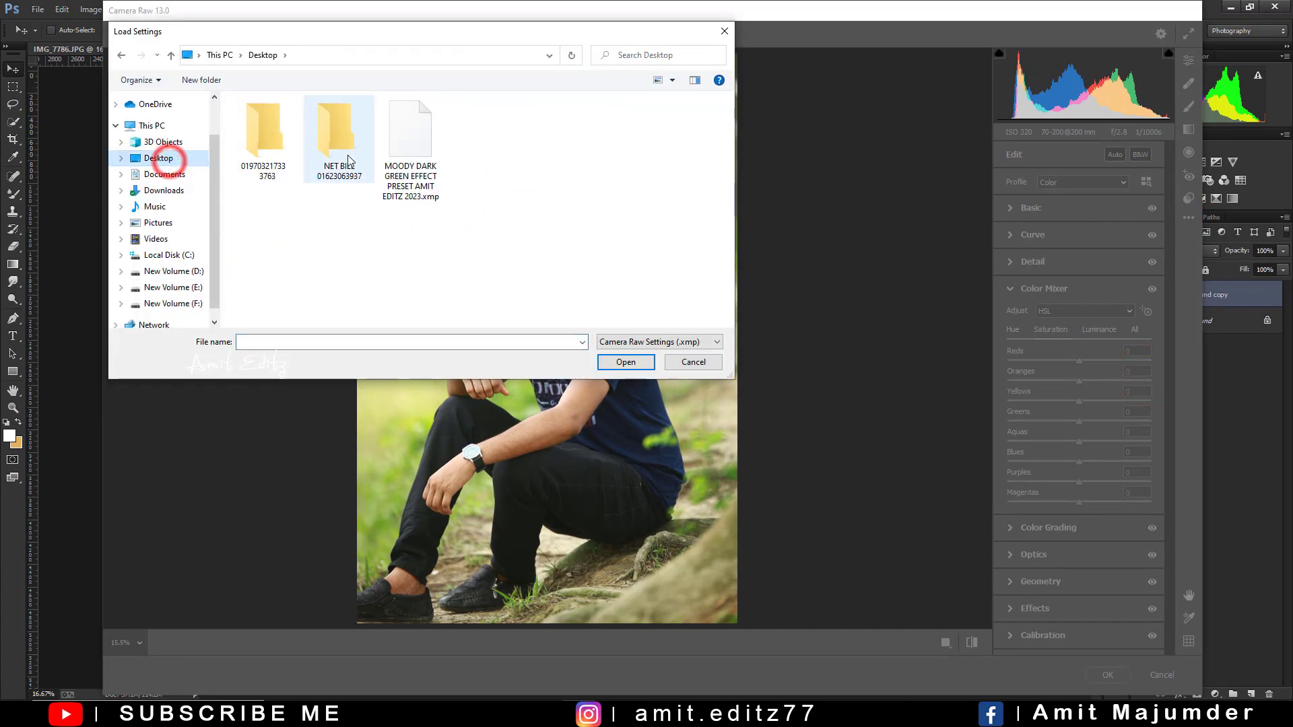
click(411, 145)
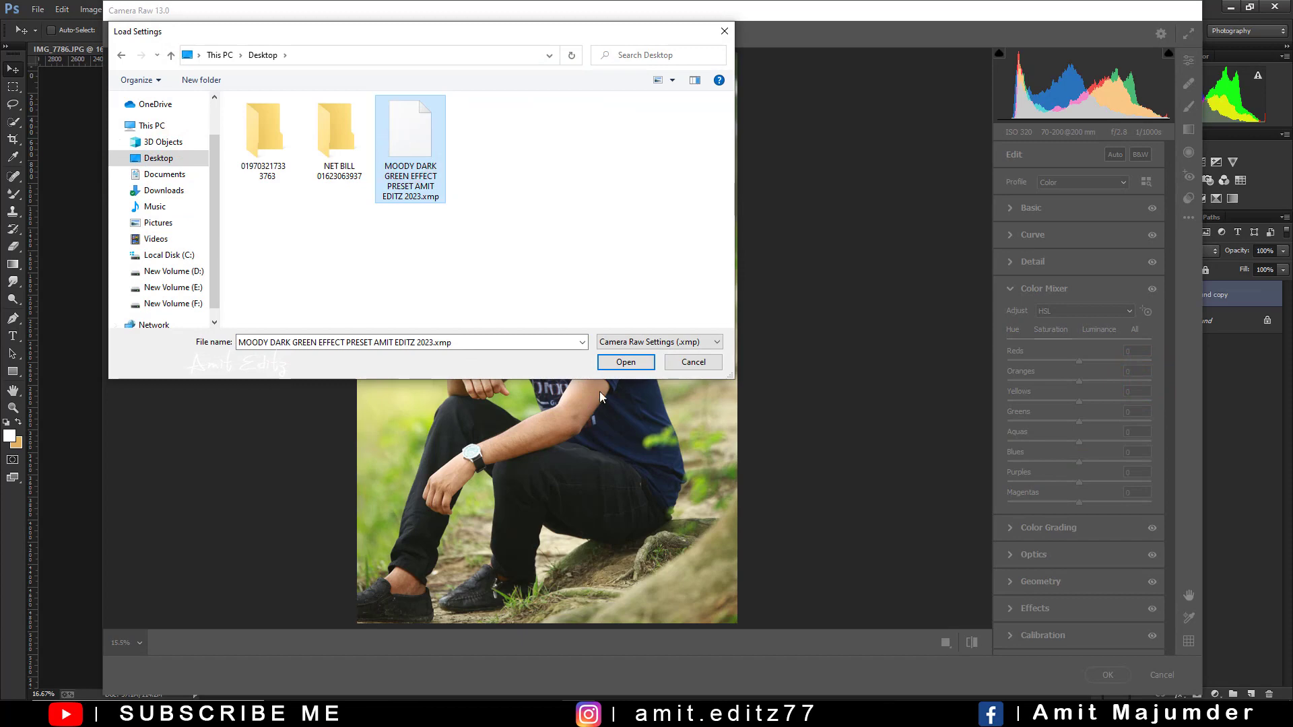
click(614, 364)
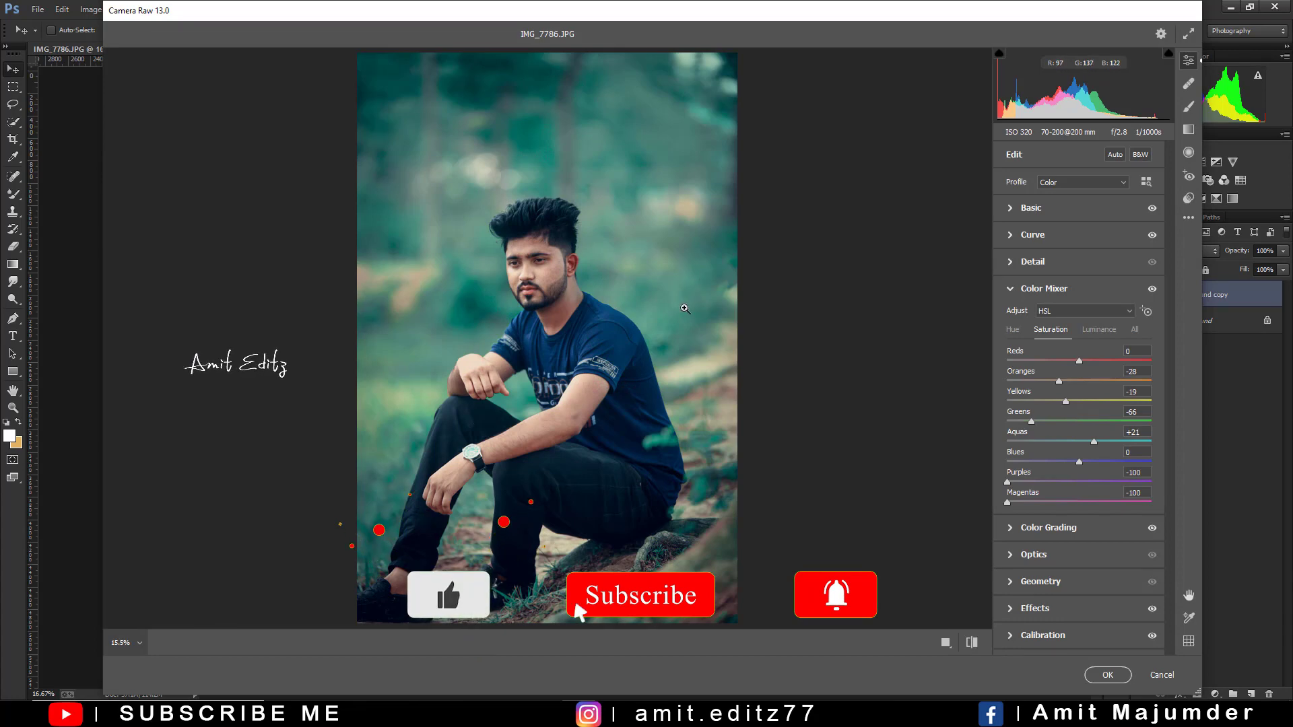
click(1108, 674)
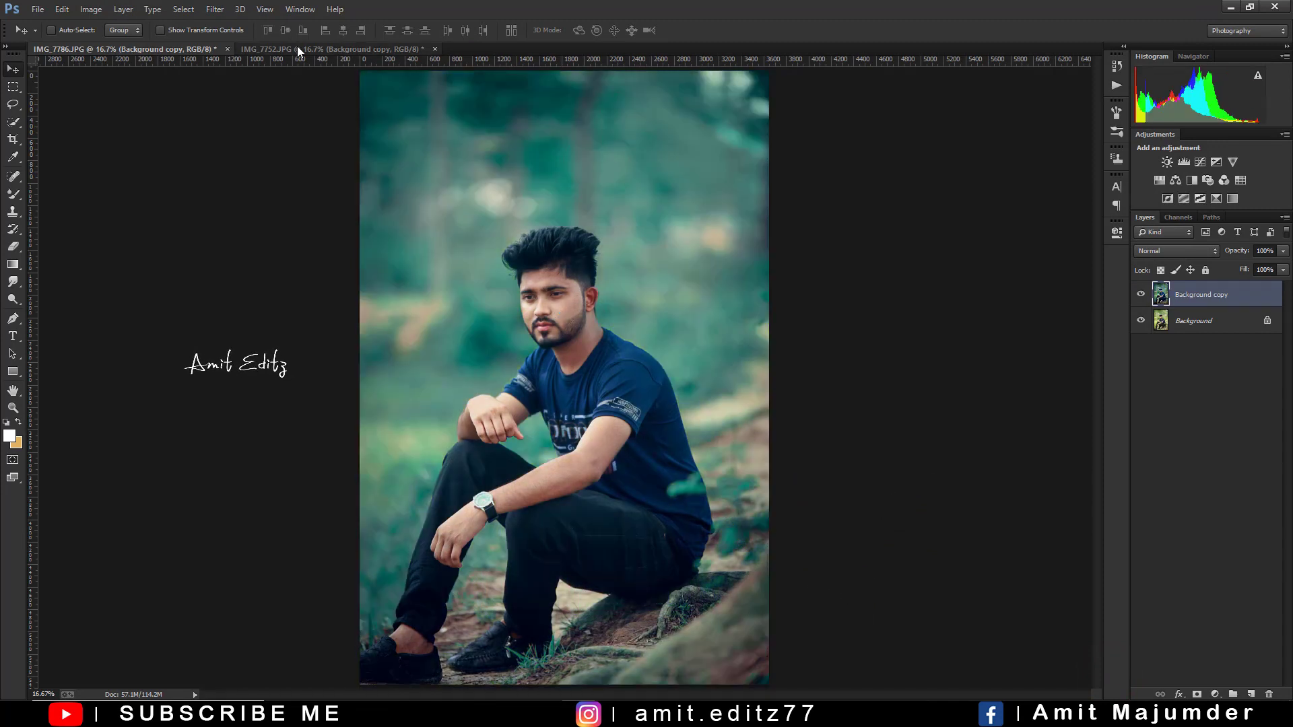
Switch between IMG_7752.JPG and IMG_7786.JPG to compare their shared teal grade
click(297, 49)
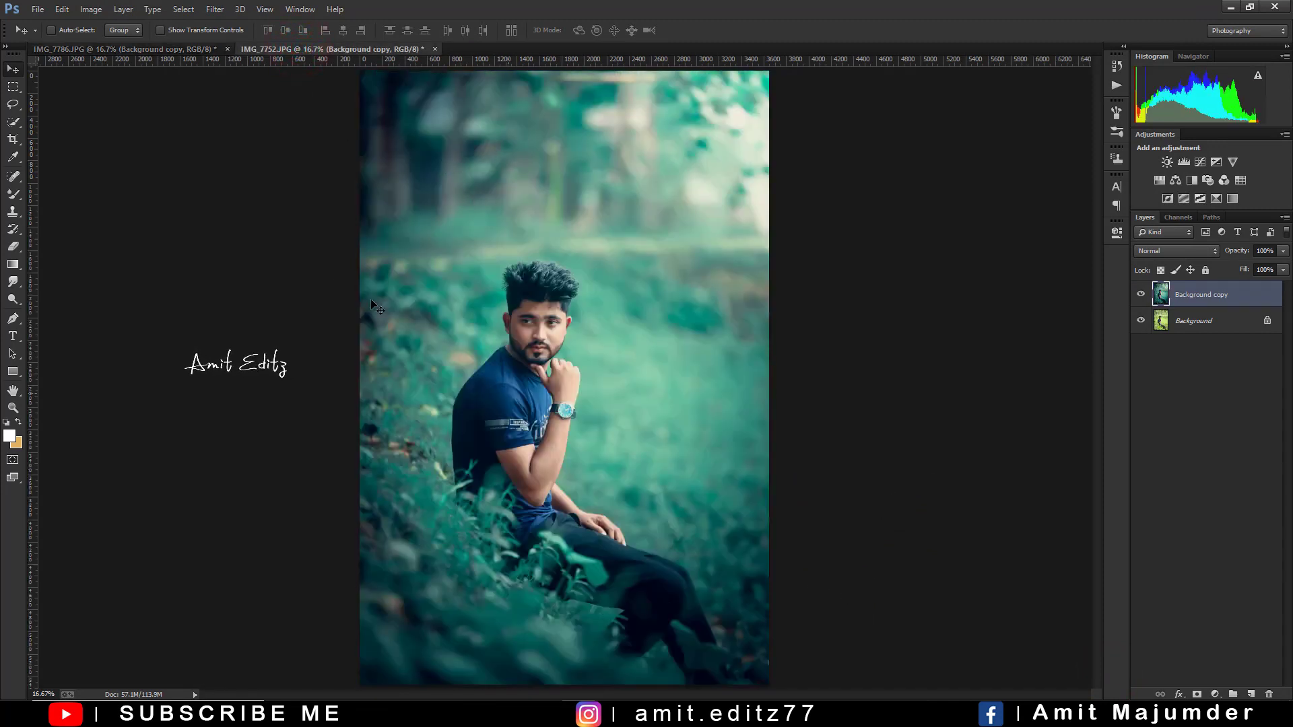
click(168, 50)
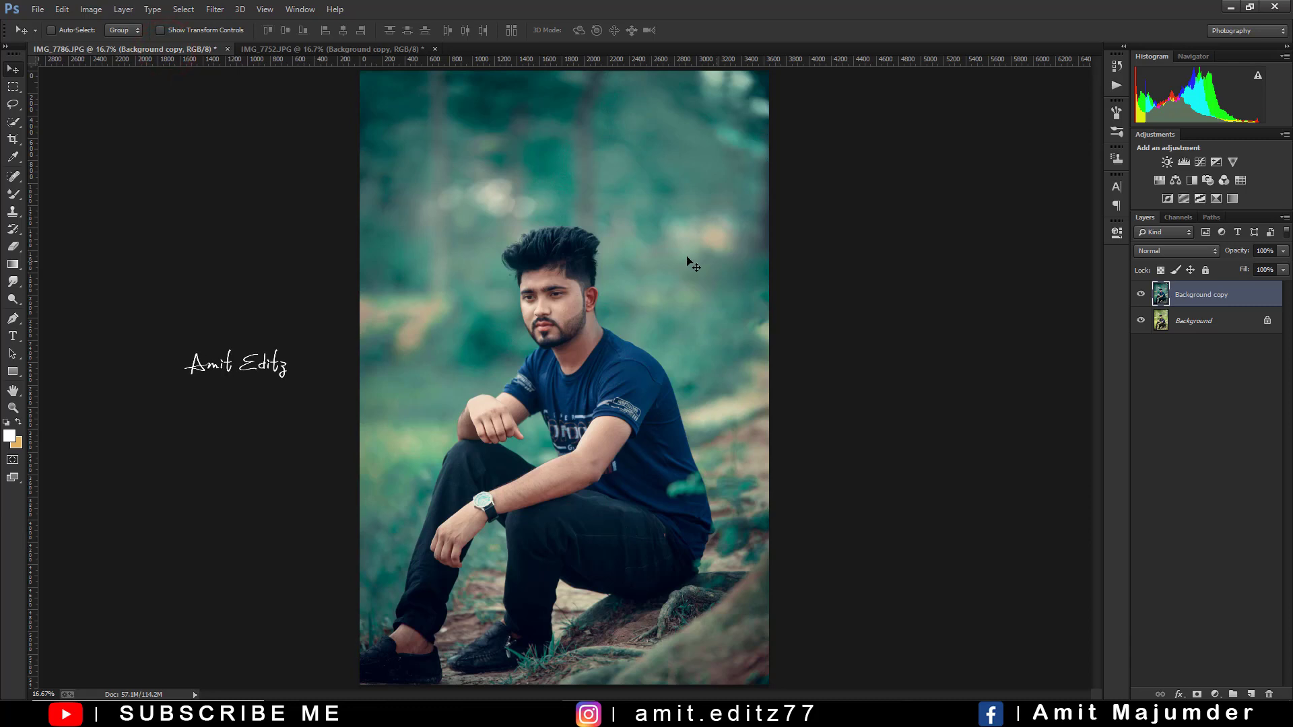
click(349, 51)
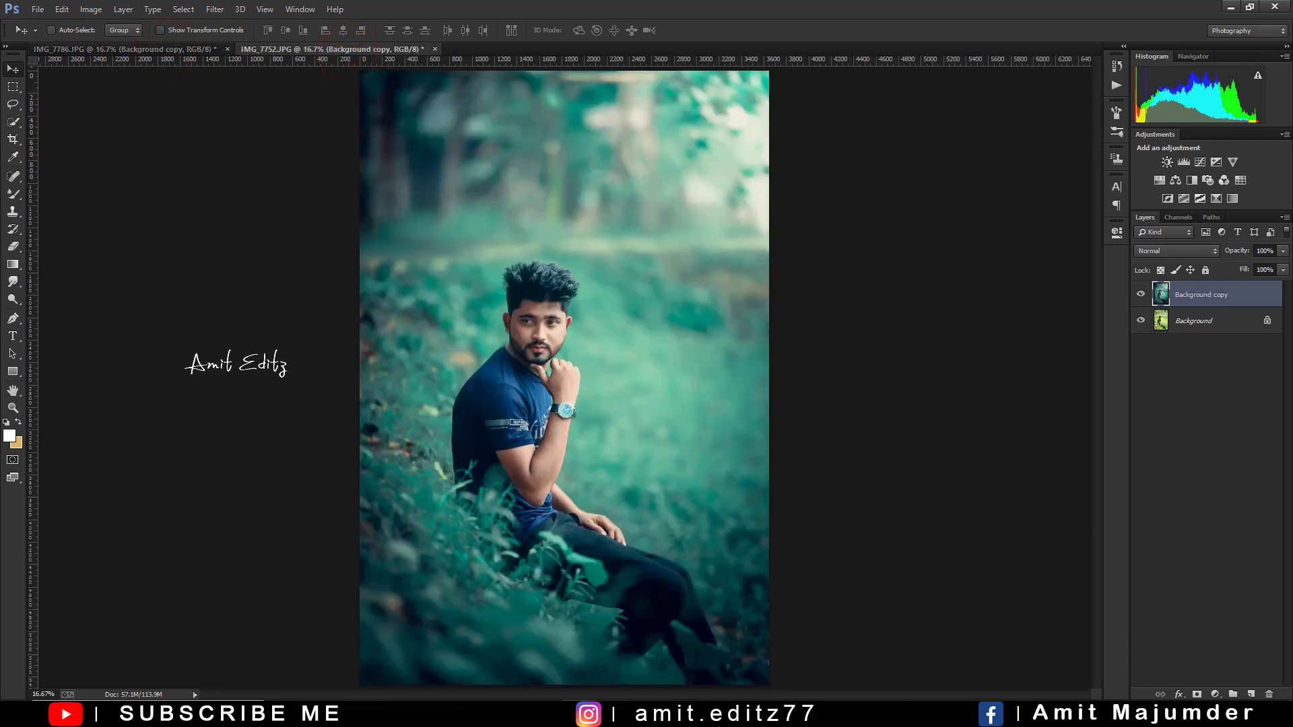
click(606, 630)
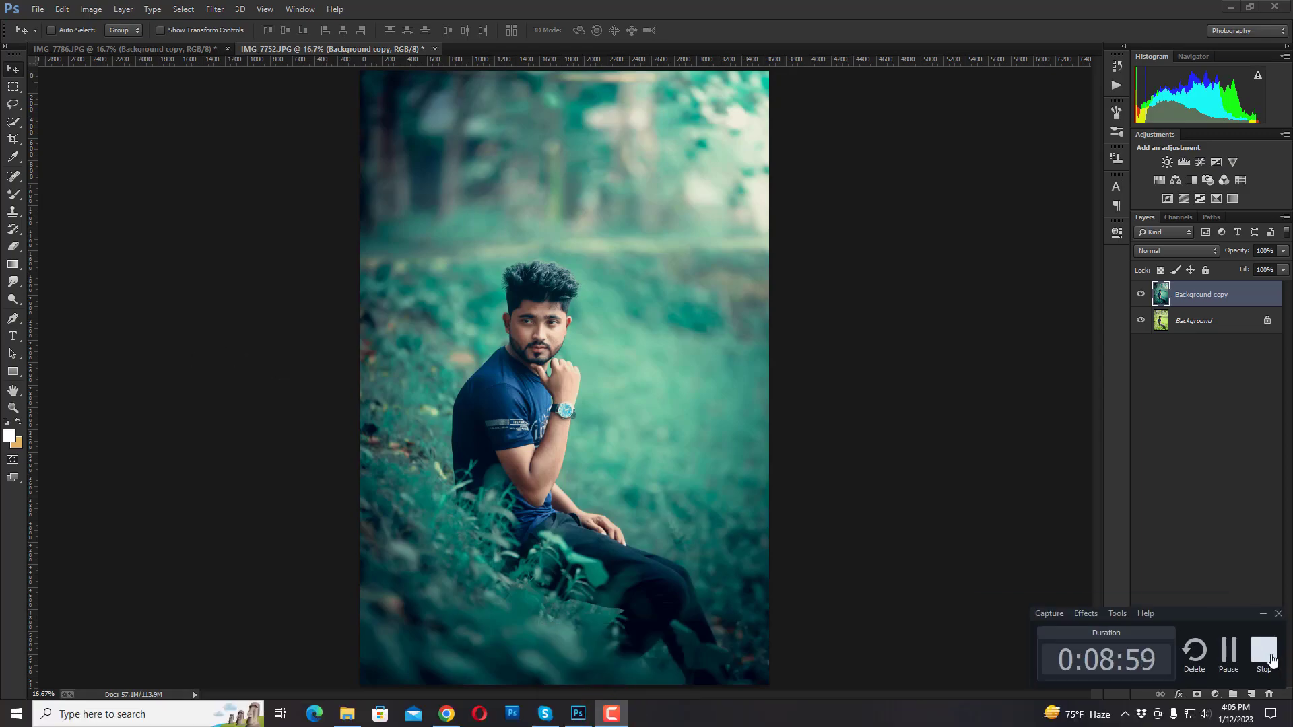